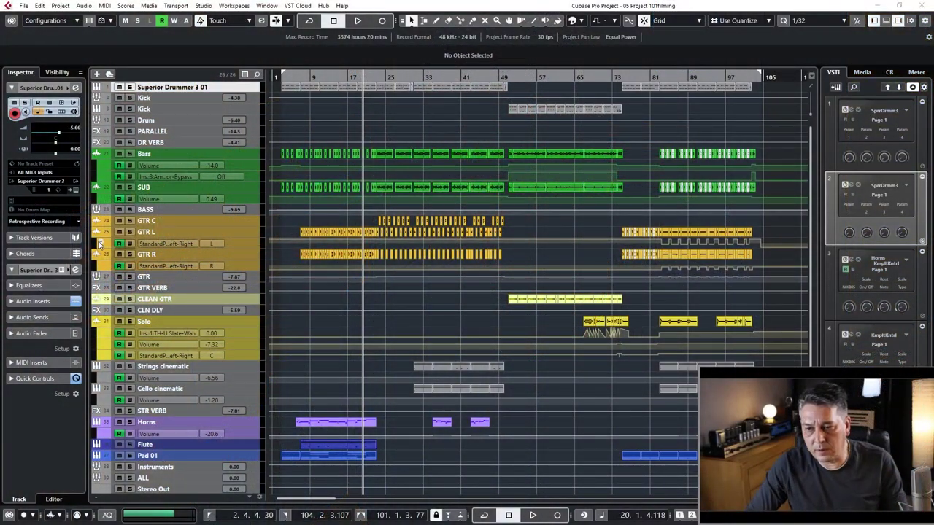
Play the song from bar 2, near the start of the arrangement, and stop playback around bar 18
left_click(279, 77)
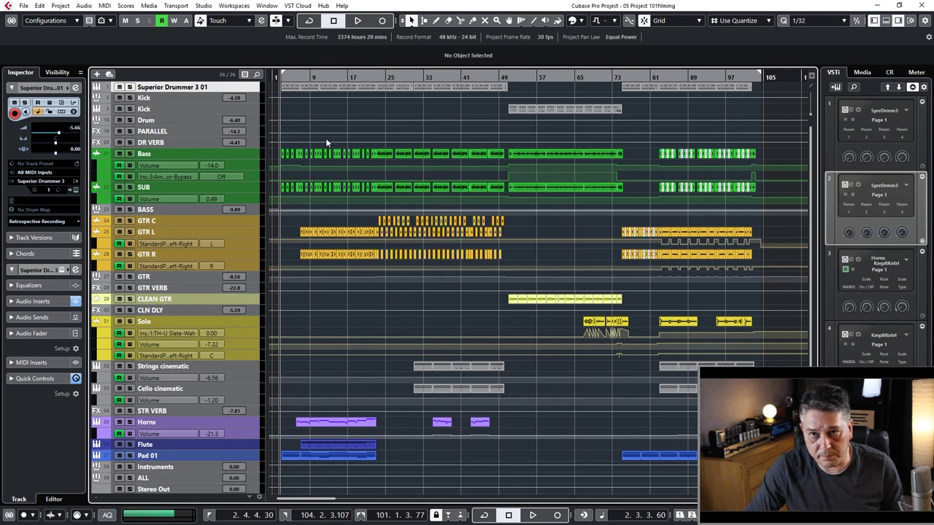
key("space")
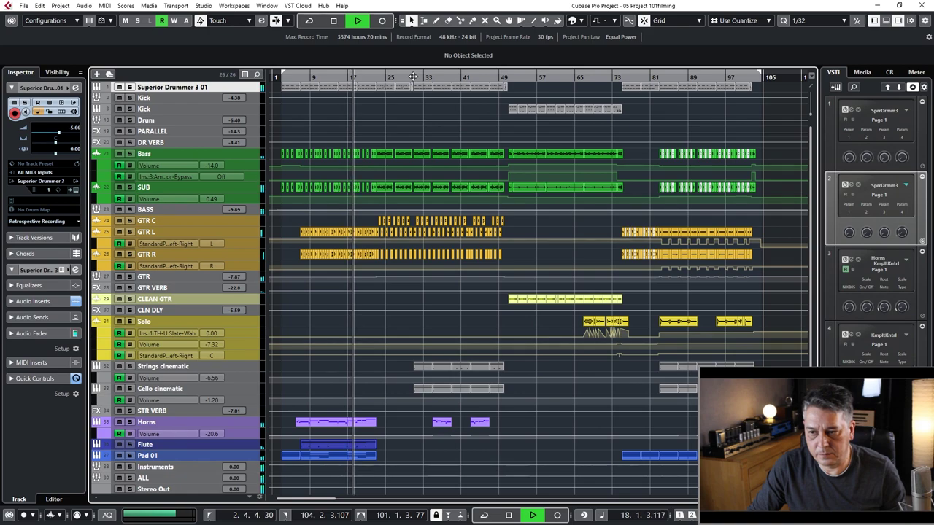
key("space")
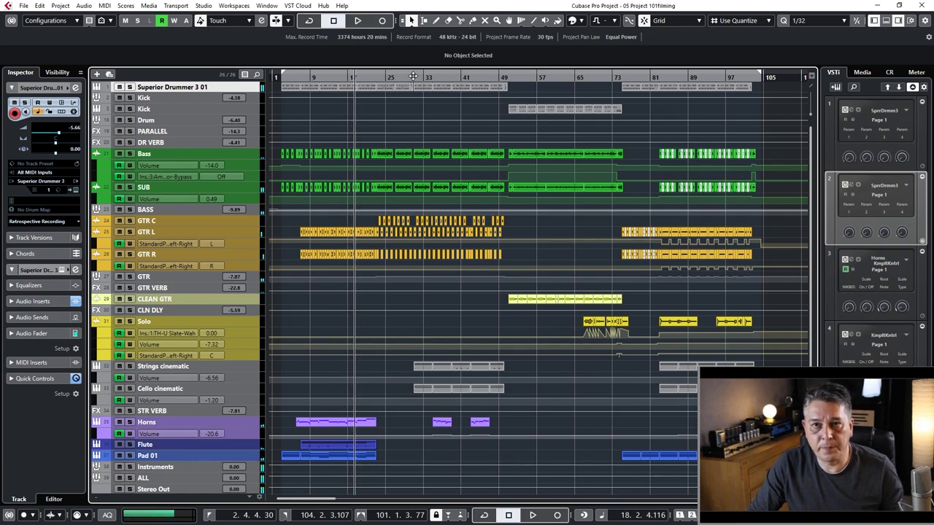
Play back the heavier section with strings and horns from bar 35, stopping around bar 42
left_click_drag(412, 76, 417, 76)
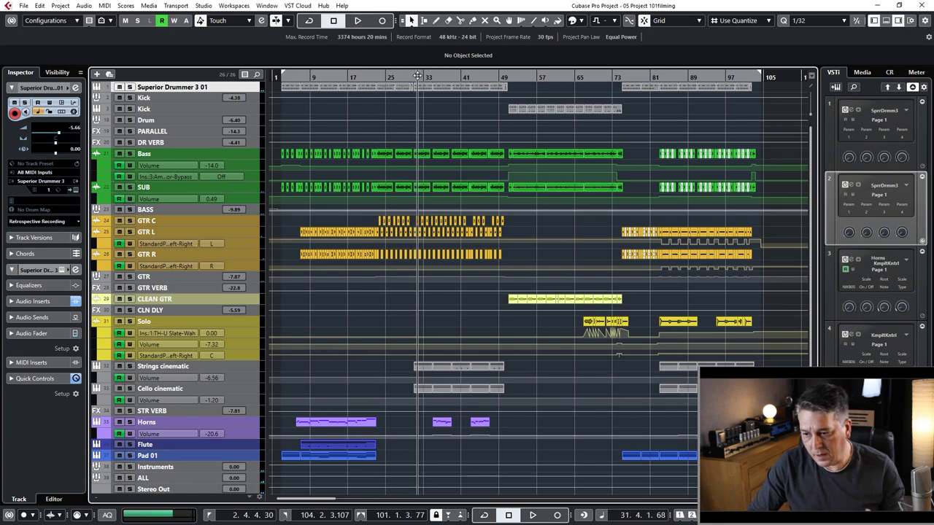
left_click_drag(417, 76, 433, 75)
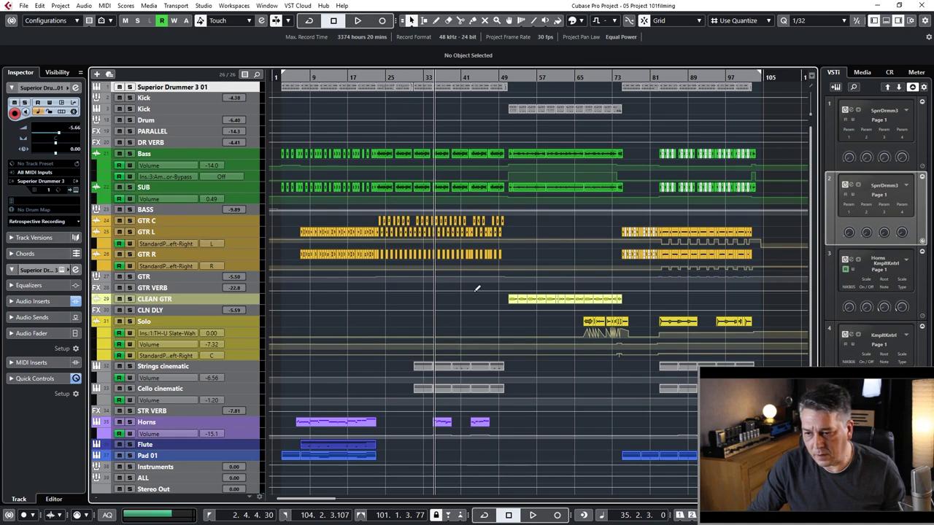
key("space")
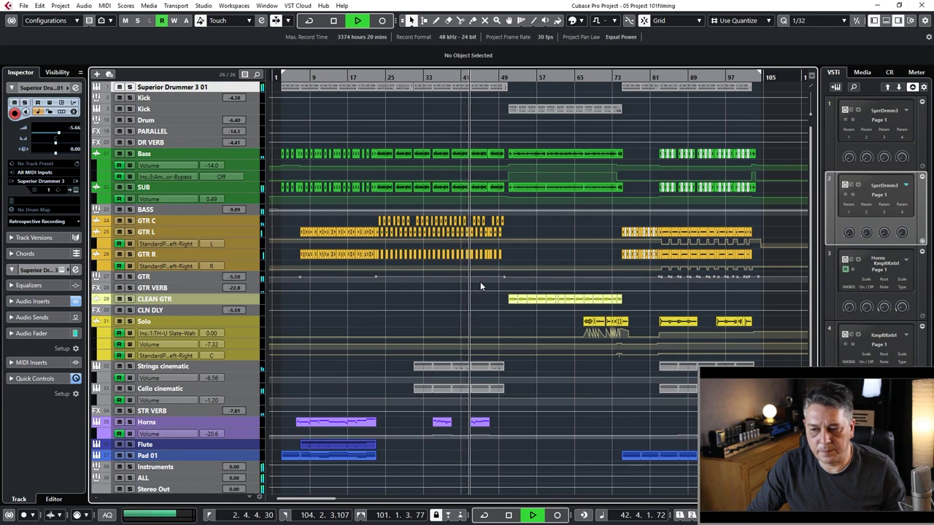
key("space")
Play back the transition into the clean guitar section from bar 49, stopping around bar 58
left_click(503, 78)
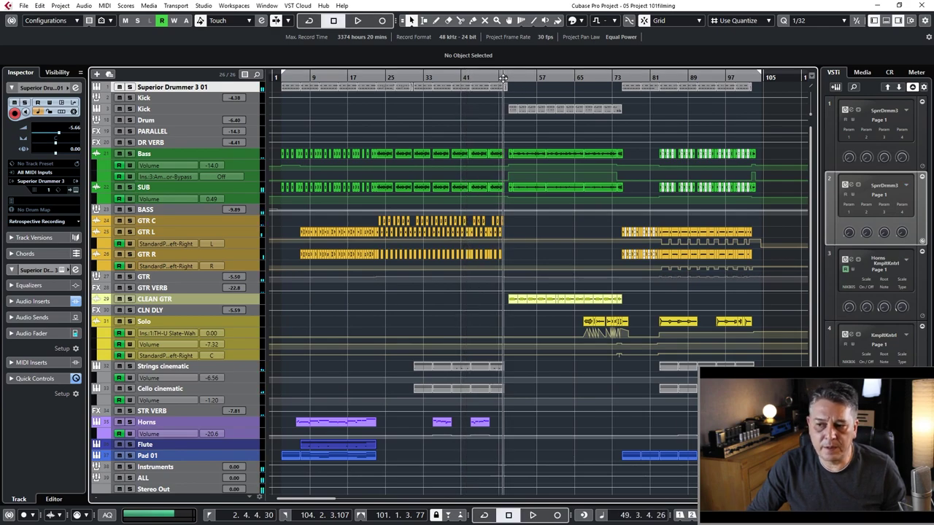
key("h")
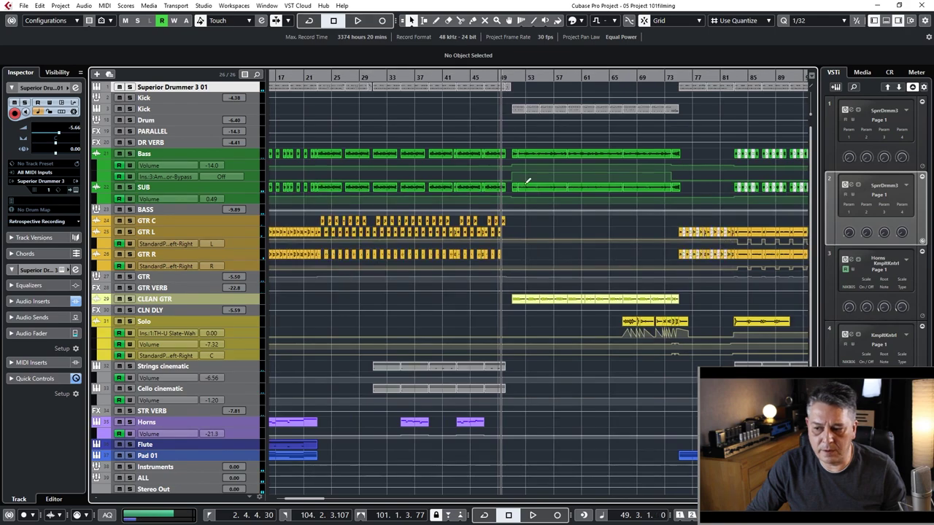
key("space")
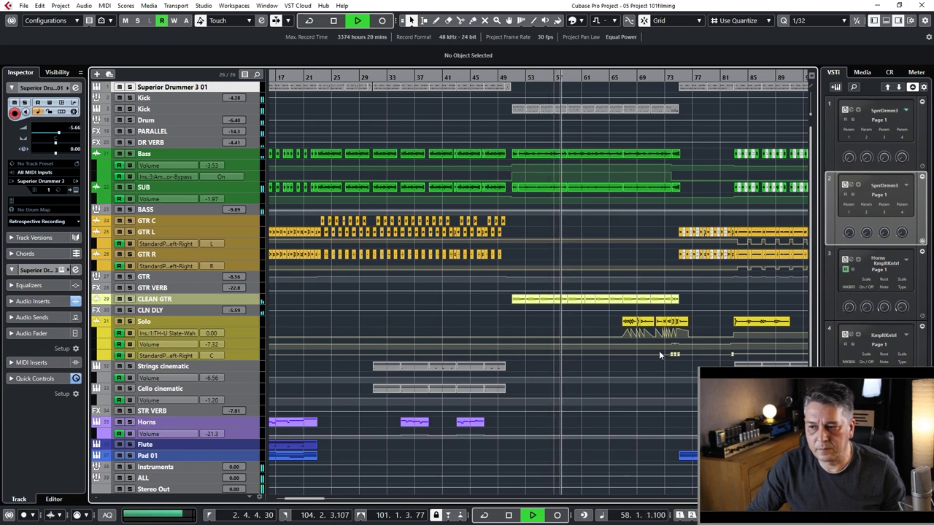
key("space")
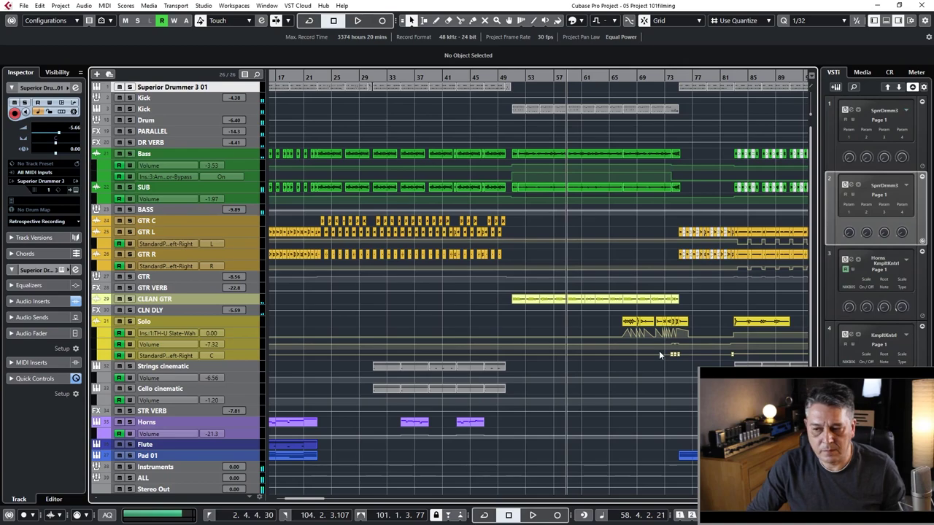
Play back the end of the solo section from bar 71 into the returning distorted guitars, stopping around bar 79
left_click(654, 77)
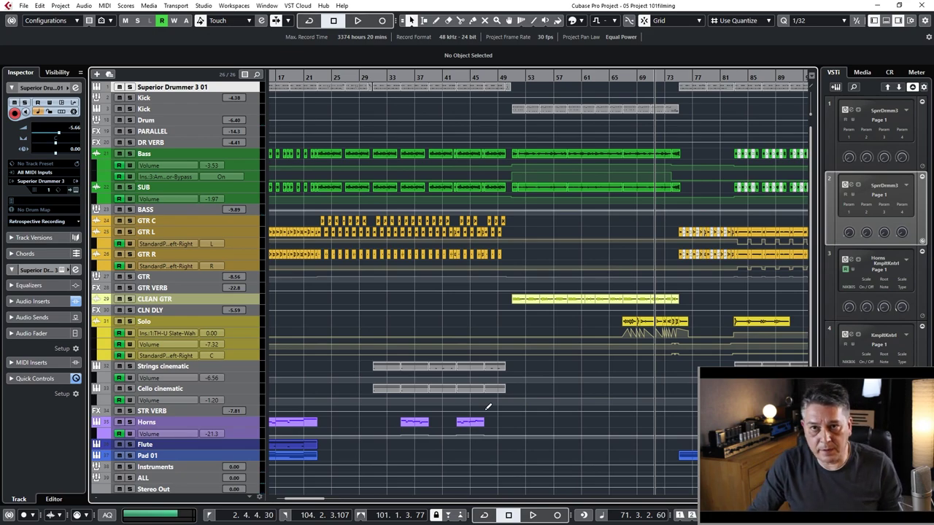
key("space")
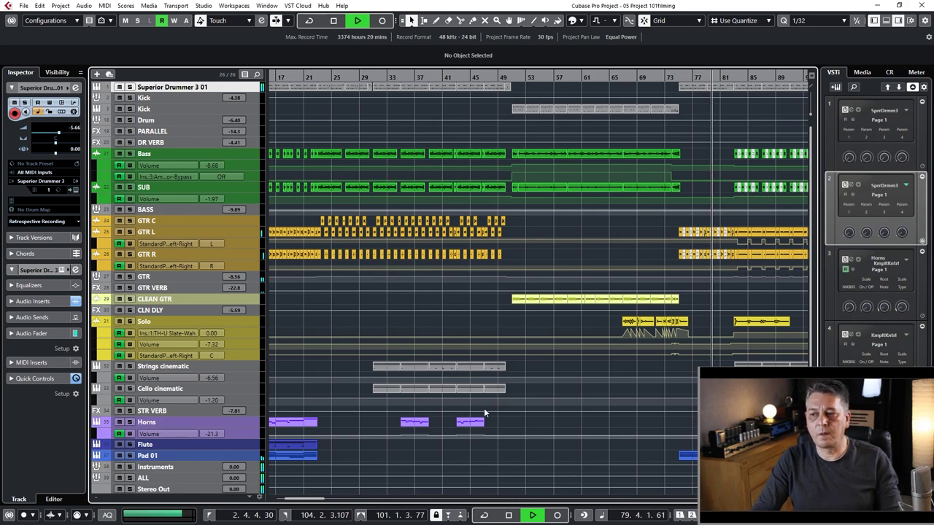
key("space")
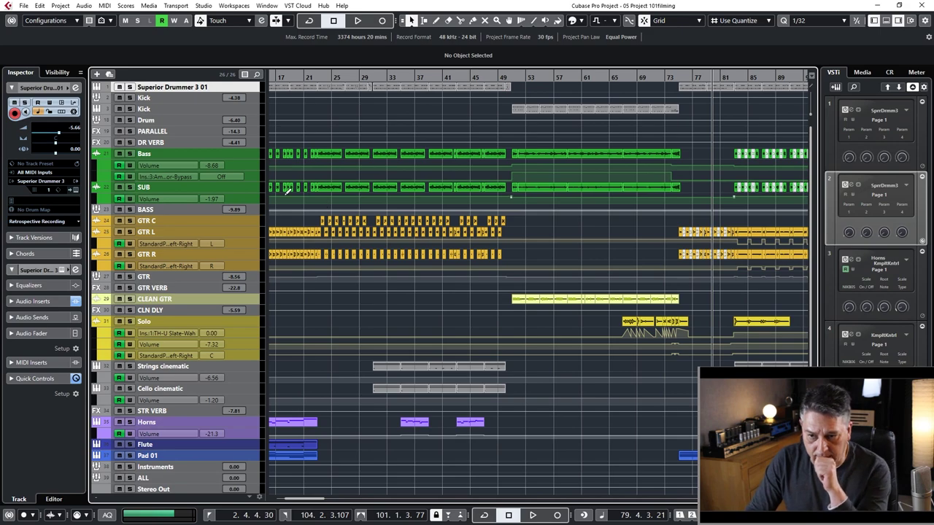
Enlarge the Superior Drummer 3 01 track, select its parts before the clean section and open them for note editing
left_click_drag(249, 93, 227, 209)
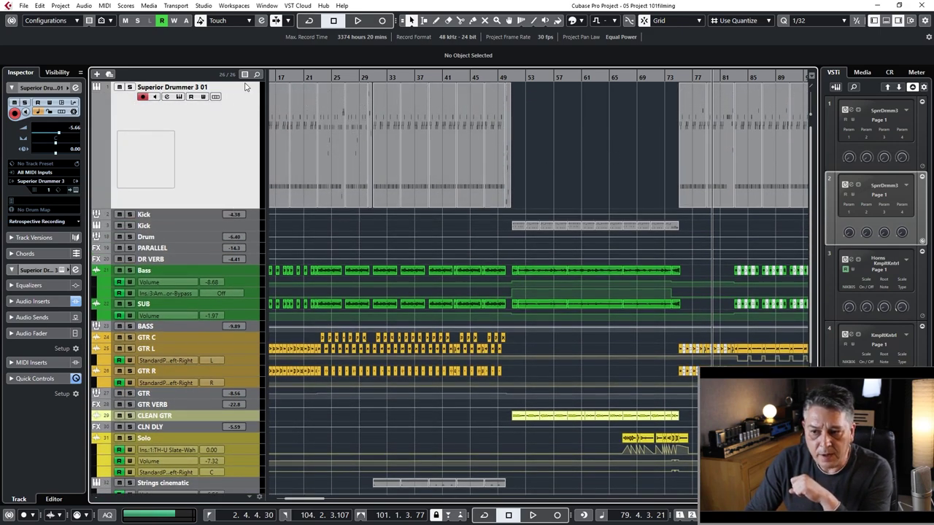
left_click_drag(561, 135, 345, 152)
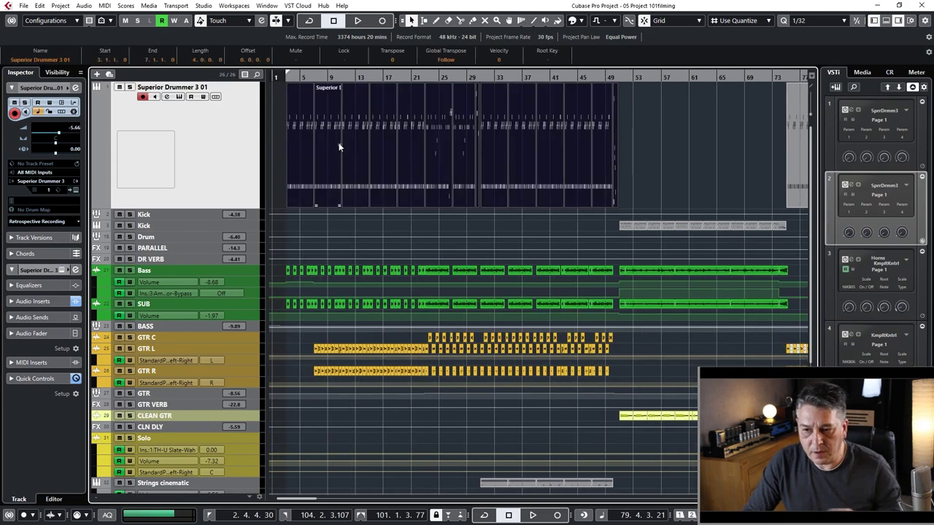
double_click(339, 144)
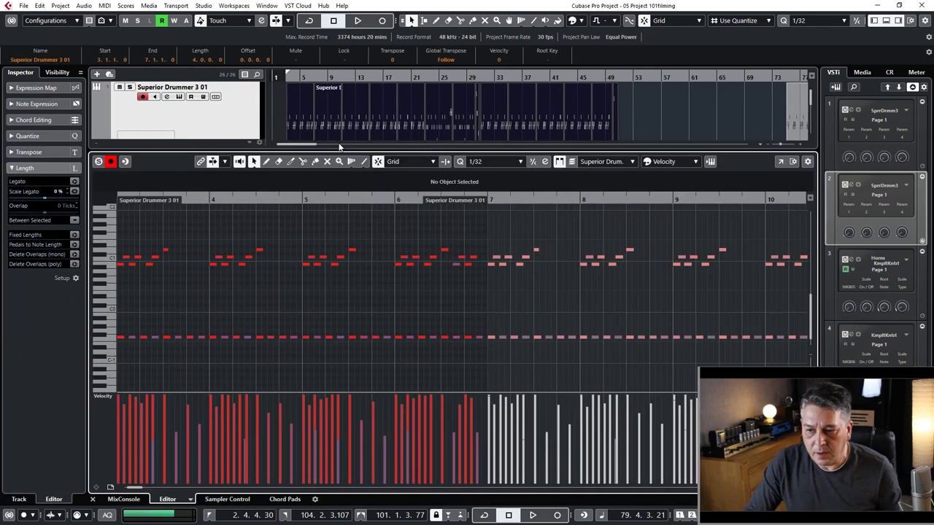
Solo the Superior Drummer 3 01 track and play its drum pattern from bar 3
left_click(130, 87)
left_click_drag(235, 200, 210, 241)
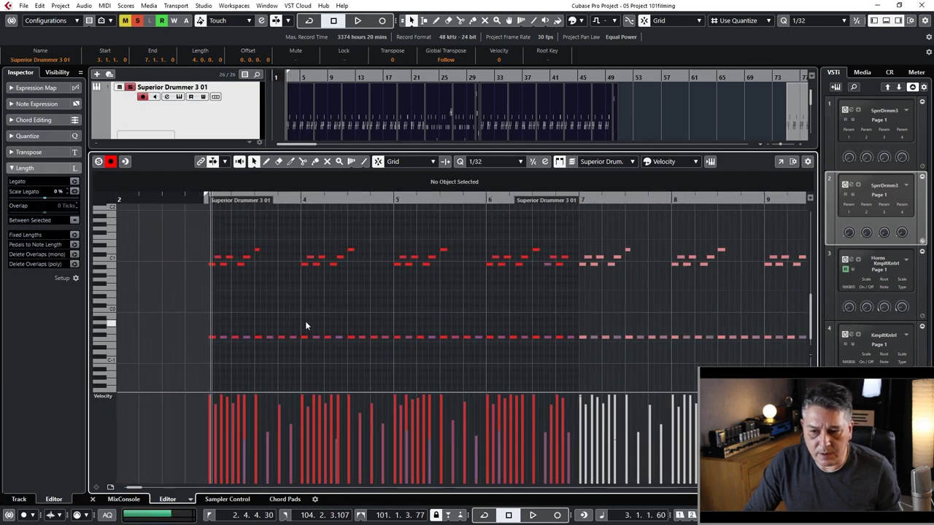
key("space")
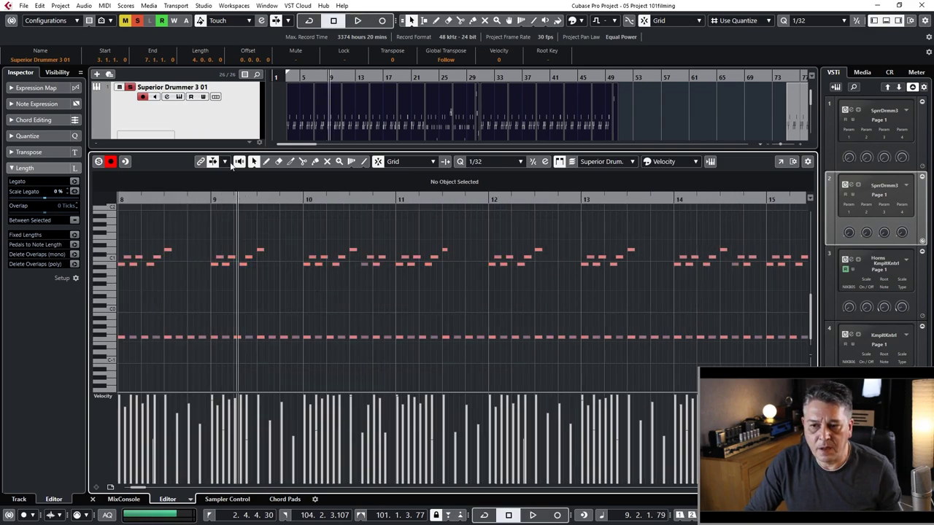
Close the note editor, open the drum track's Superior Drummer 3 instrument and move its window so the mixer is visible
left_click(233, 125)
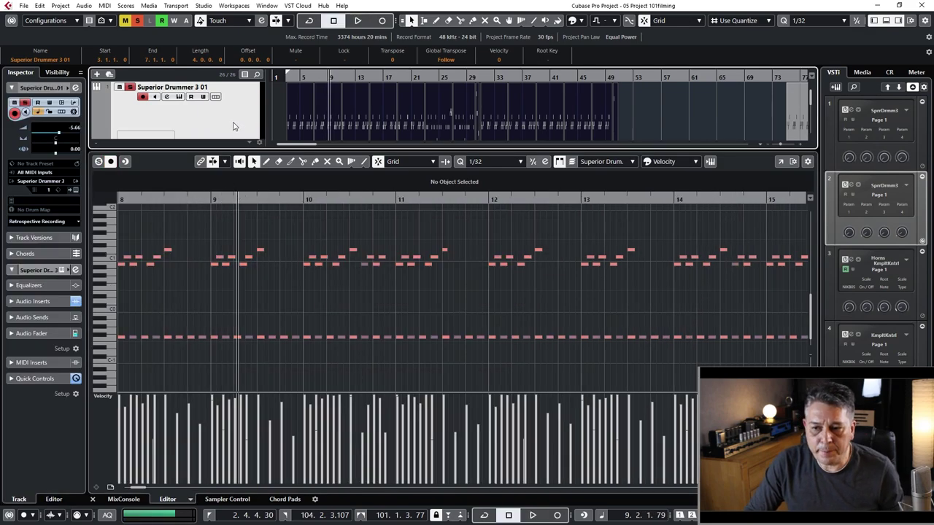
left_click(92, 499)
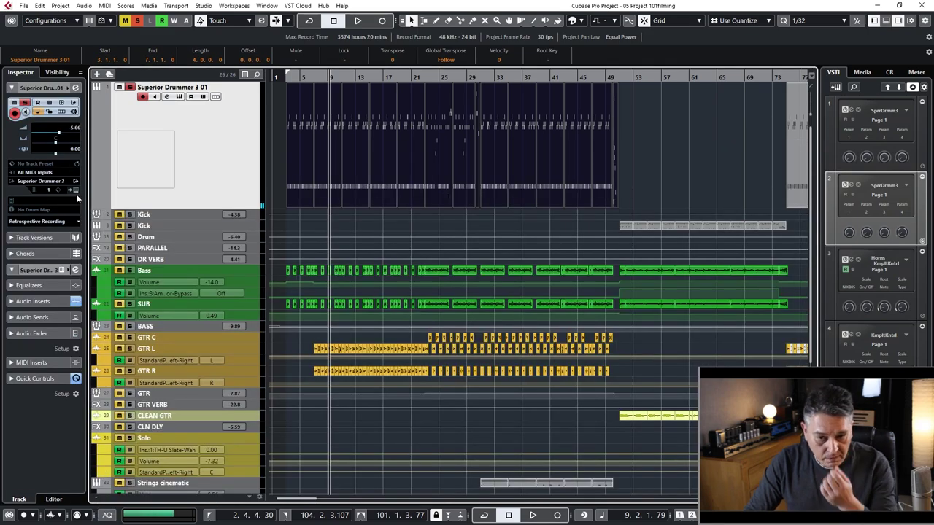
left_click(77, 191)
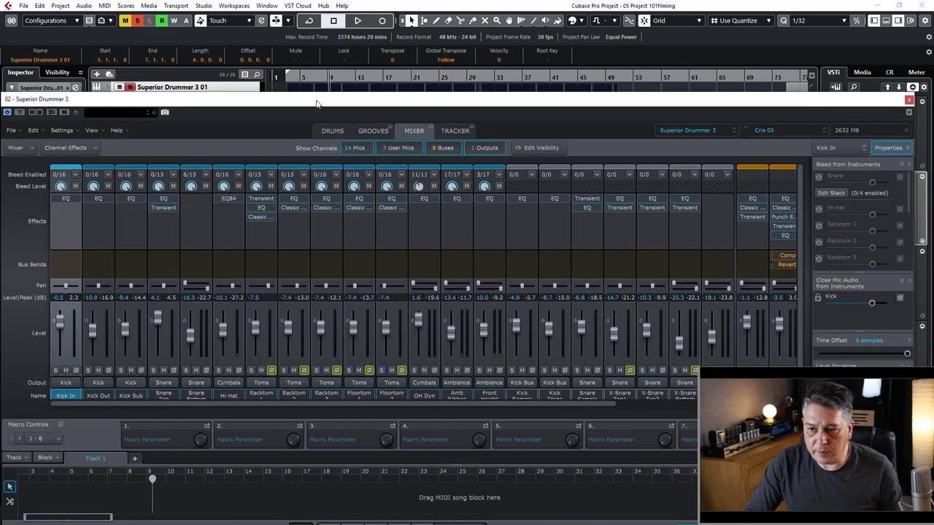
left_click_drag(312, 112, 315, 51)
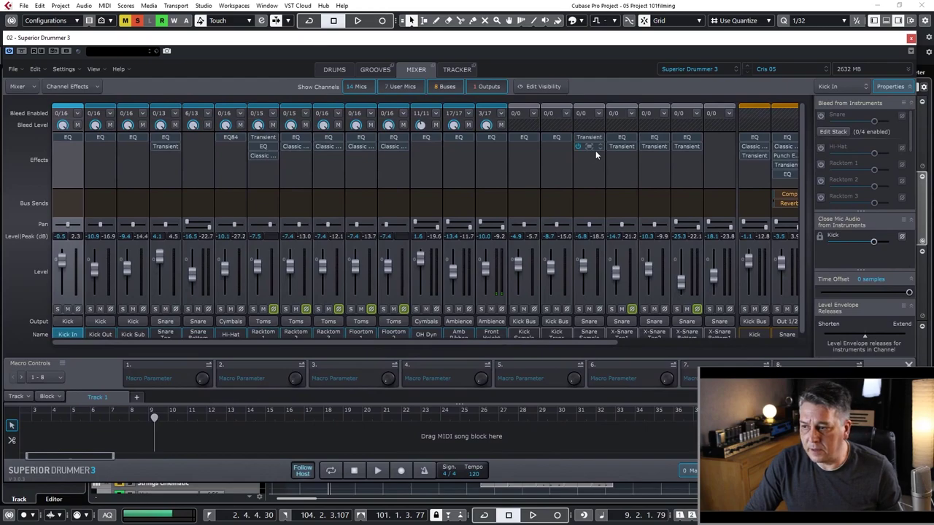
Look through the drums and mixer presets, including the Mark Lewis - Metal kits, without loading one
left_click(778, 69)
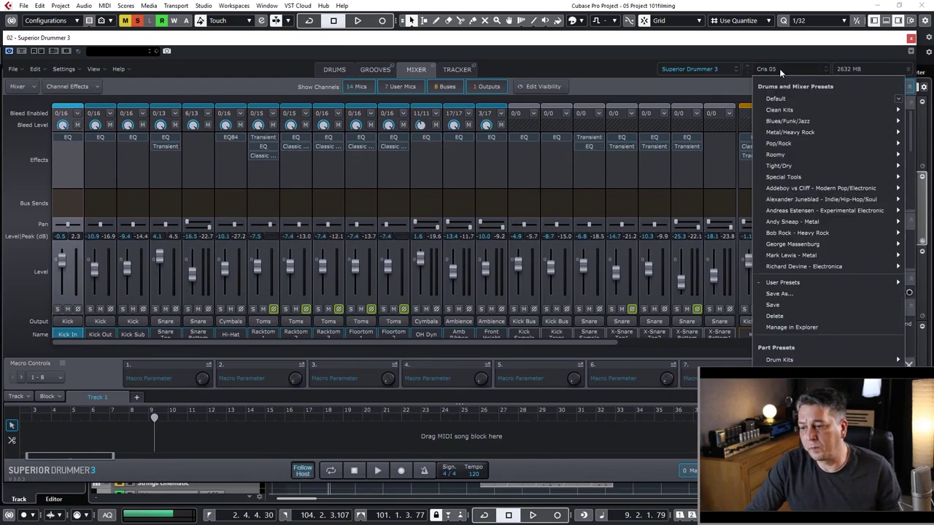
mouse_move(813, 285)
mouse_move(819, 267)
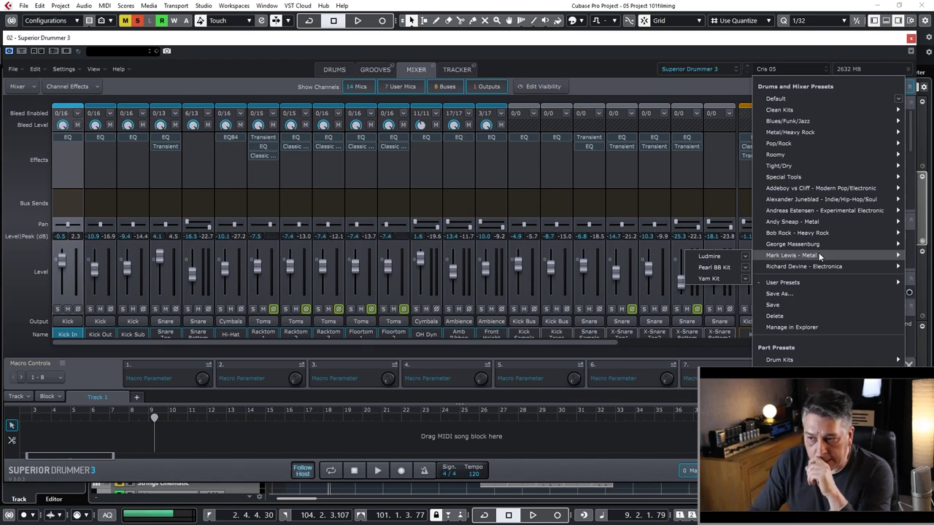
left_click(612, 46)
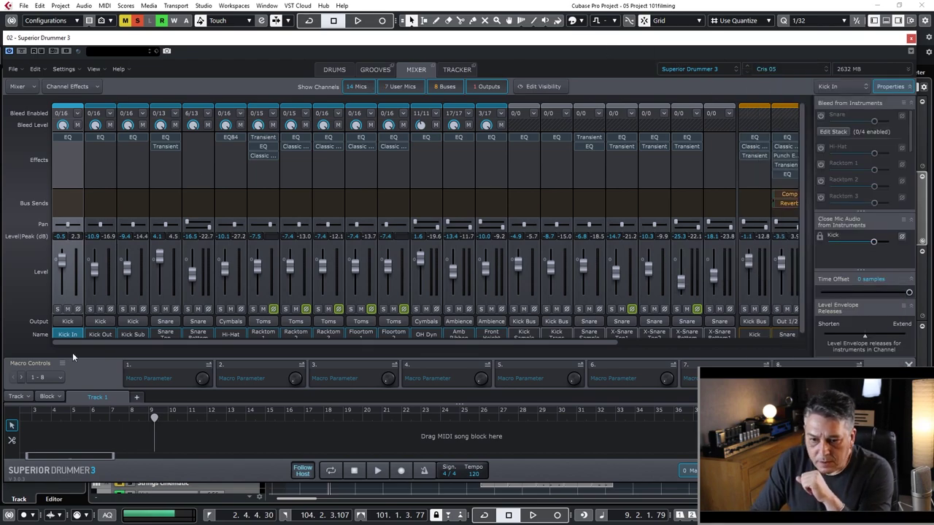
Examine the drum mixer's microphone channels from Kick In across to the Kick bus
scroll(131, 324, "down", 1)
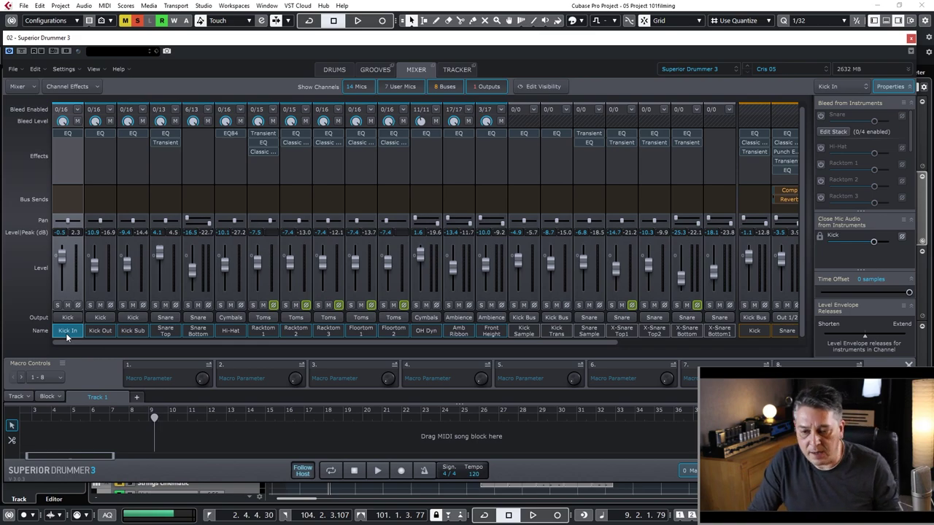
mouse_move(72, 140)
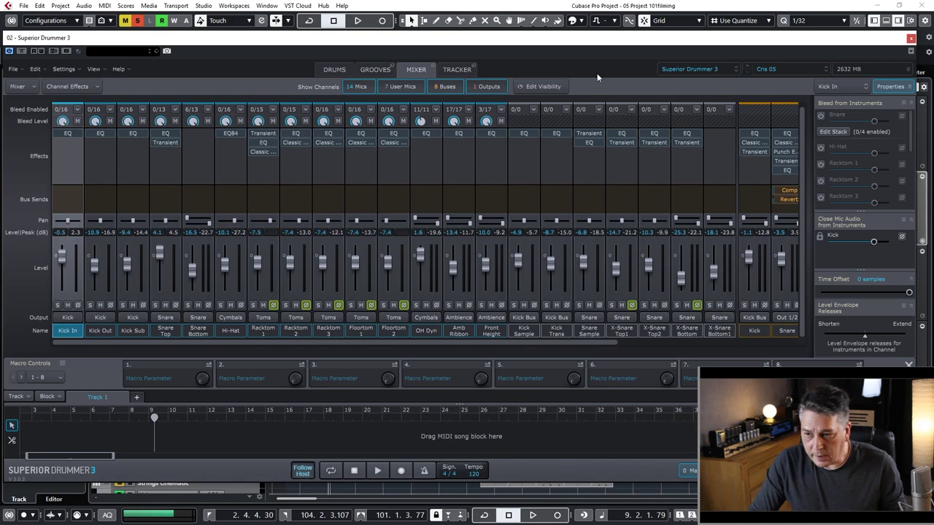
left_click_drag(583, 39, 484, 40)
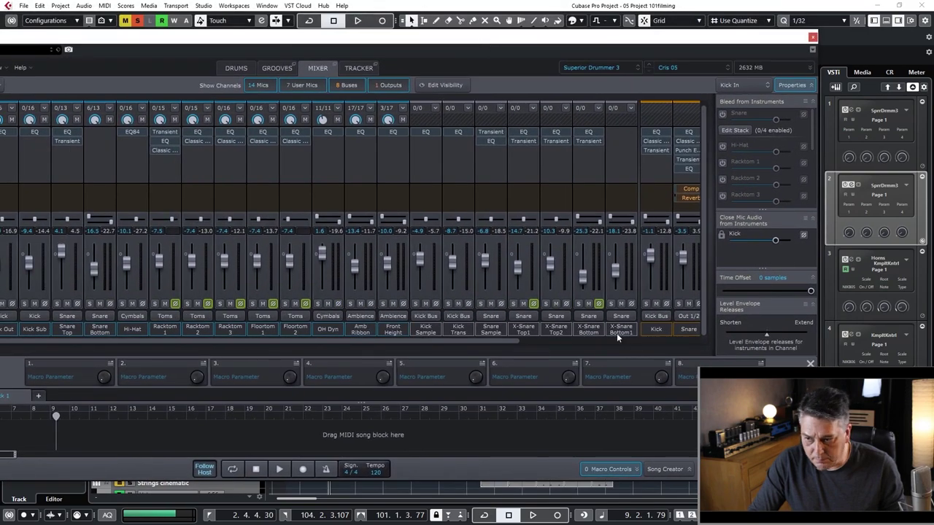
left_click(658, 329)
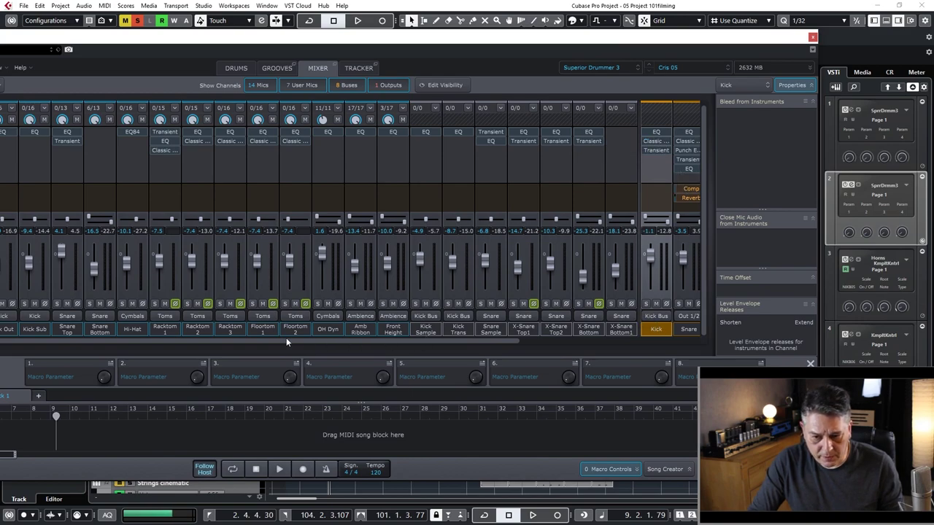
left_click_drag(285, 38, 385, 10)
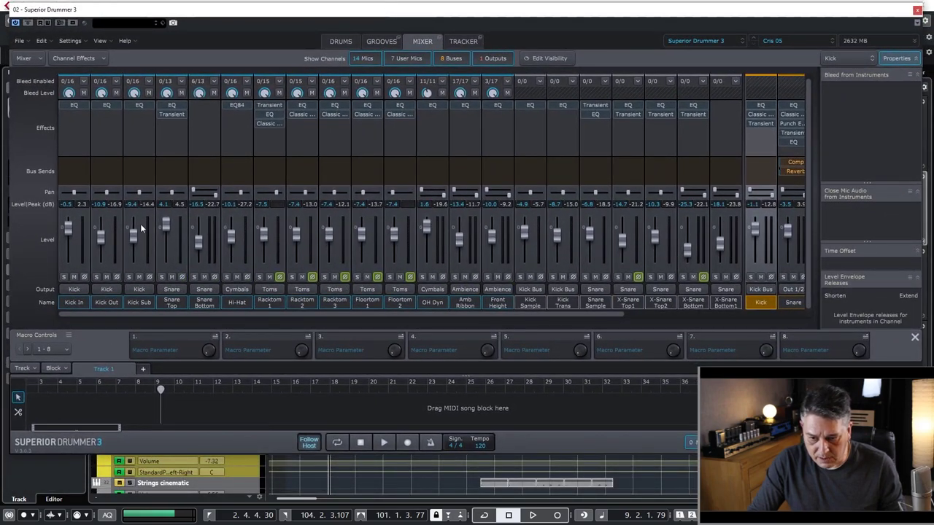
Inspect the low-mid and high-mid bands of the EQ insert on the Kick In channel, leaving its settings alone
left_click(75, 303)
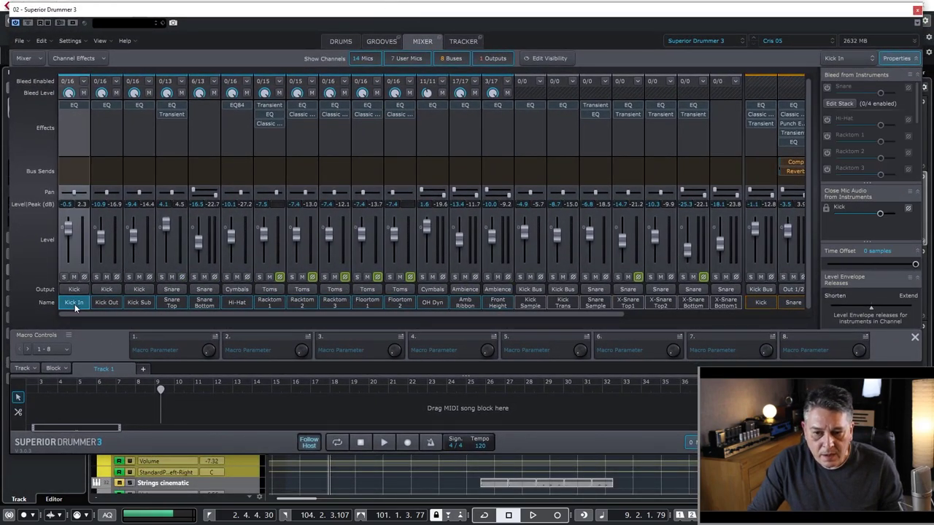
left_click(75, 105)
left_click_drag(208, 126, 235, 135)
left_click(233, 235)
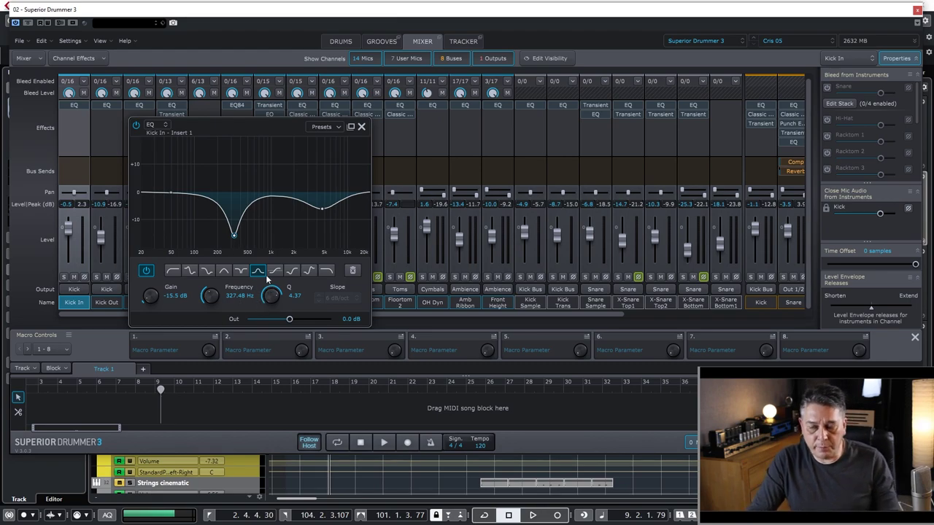
left_click(322, 209)
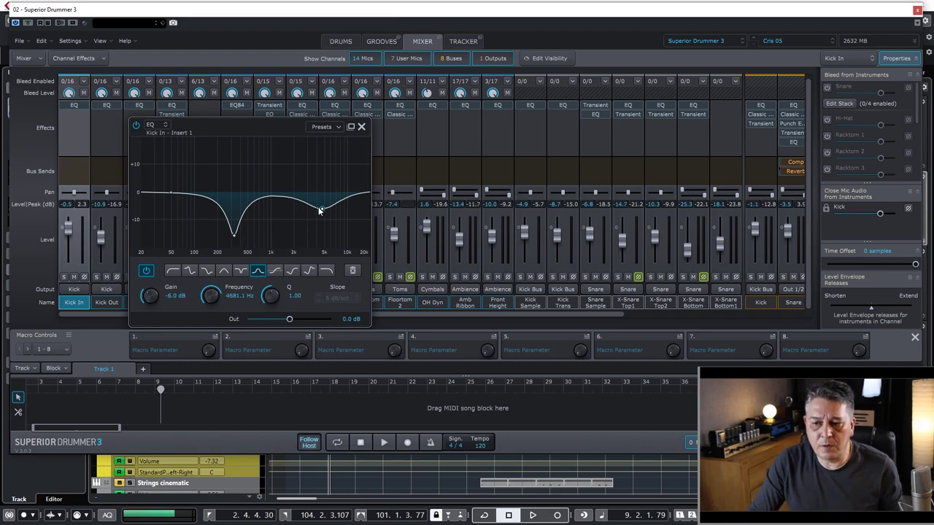
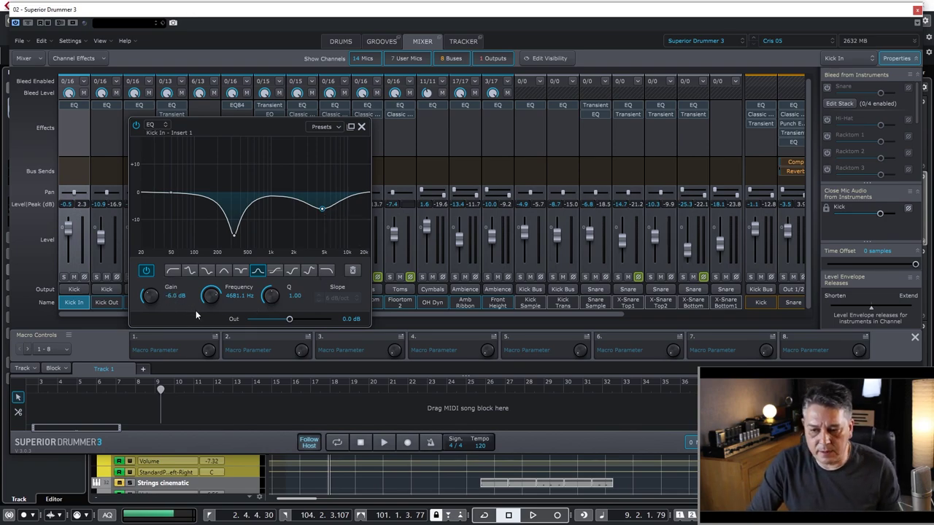
left_click(361, 126)
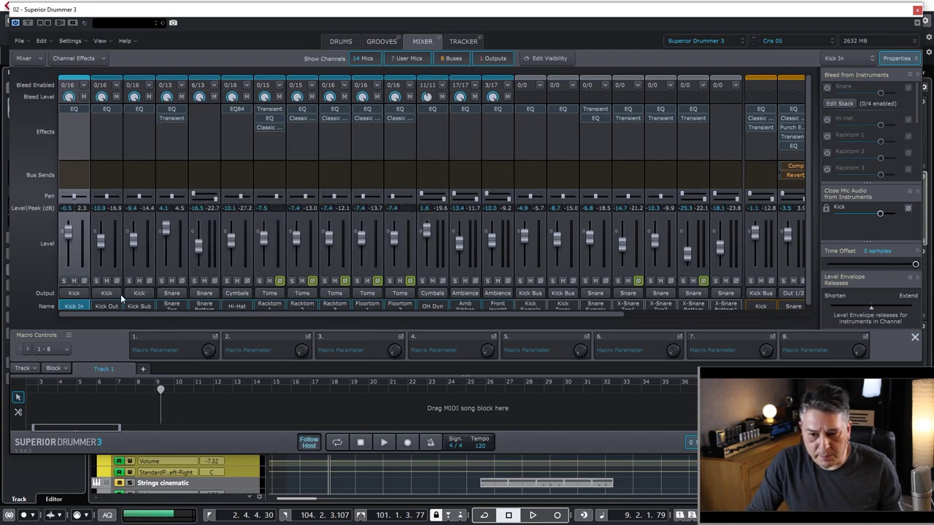
Inspect the high-mid, mid and low-mid bands of the Kick Out channel's EQ insert, then close it without changing its settings
left_click(113, 305)
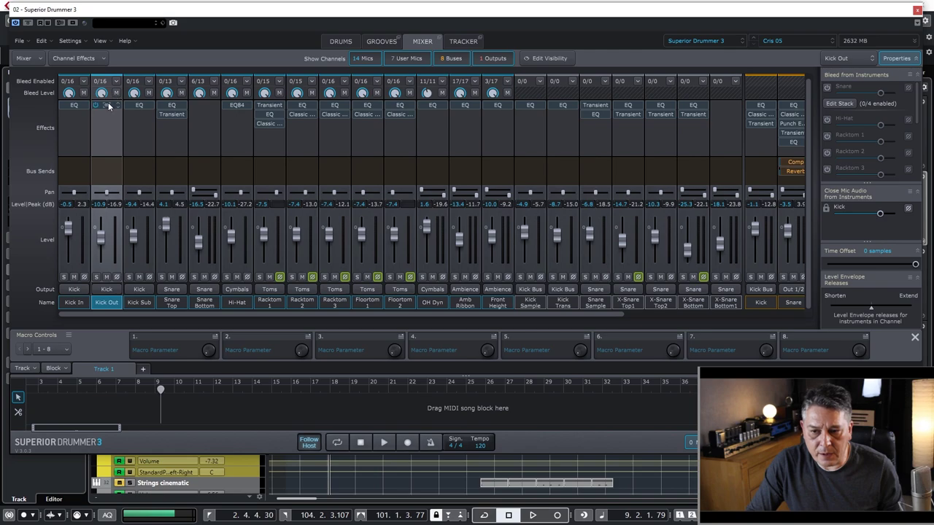
left_click(108, 107)
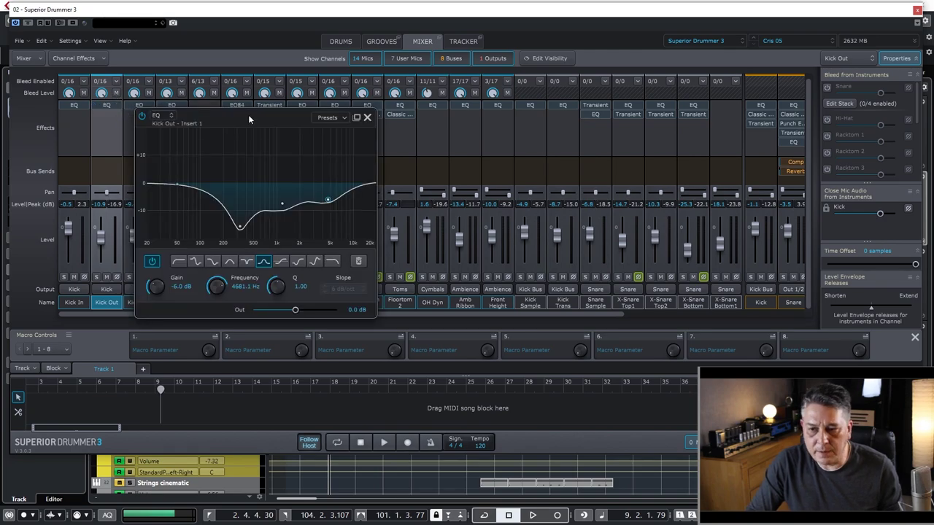
left_click_drag(248, 115, 345, 95)
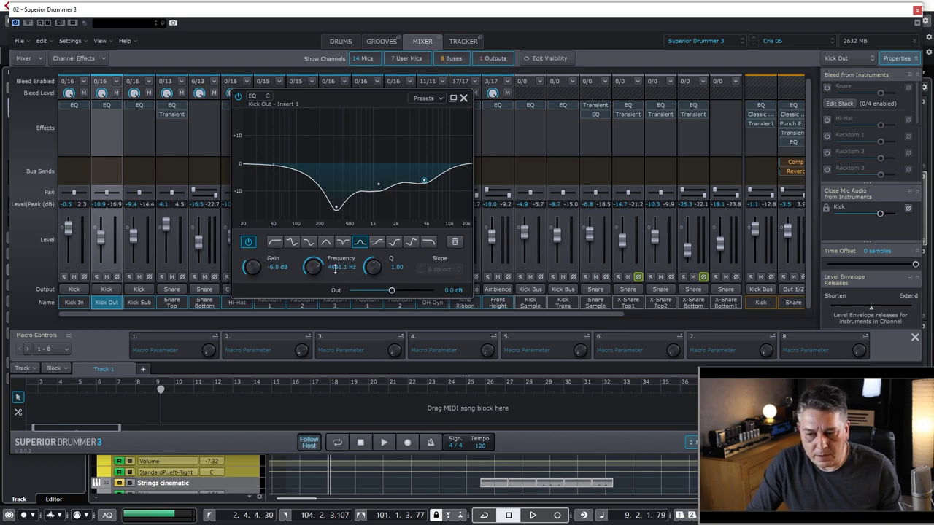
left_click(378, 184)
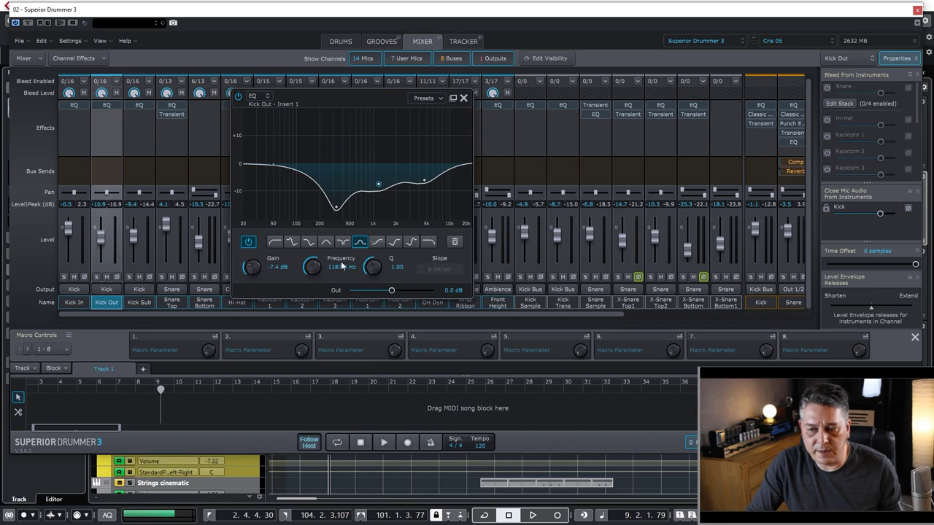
left_click(335, 207)
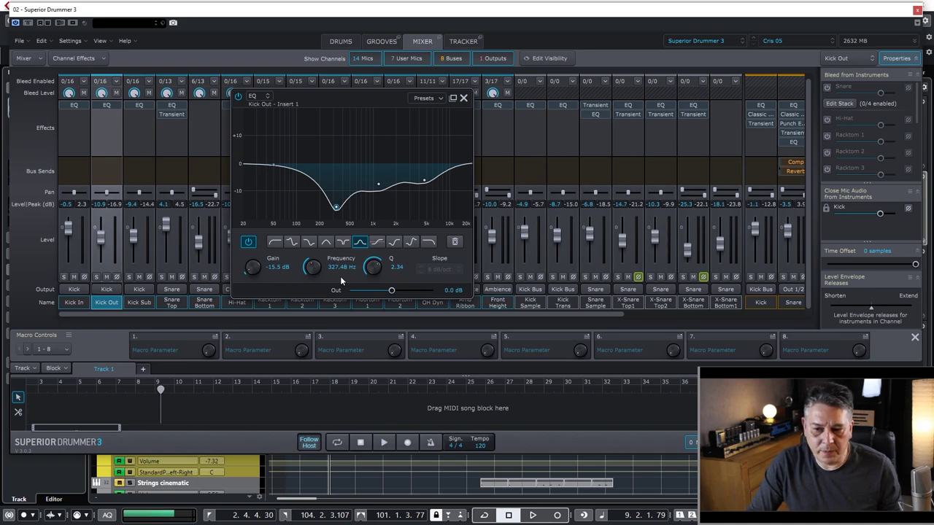
left_click(463, 97)
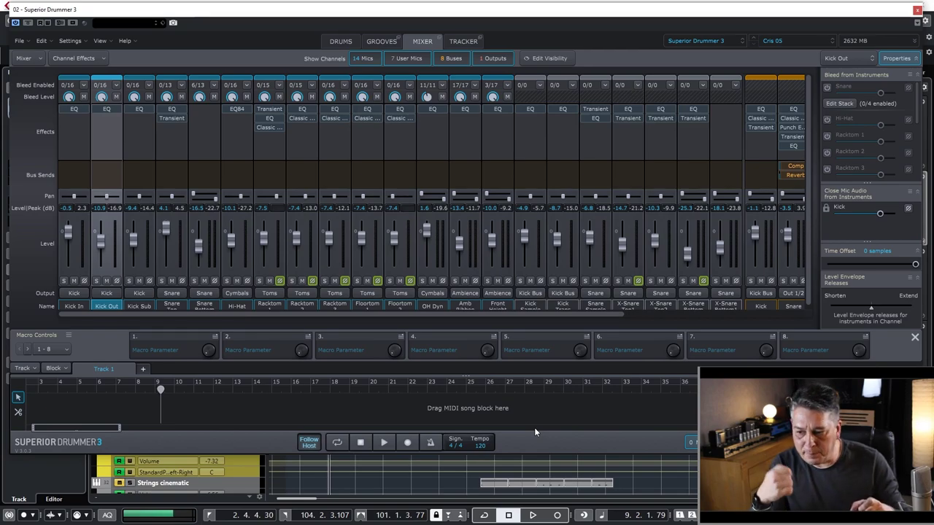
Inspect the low-pass and low-mid bands of the Kick Sub channel's EQ insert, then close it with its settings unchanged
left_click(140, 172)
left_click(140, 109)
left_click(140, 109)
left_click(140, 110)
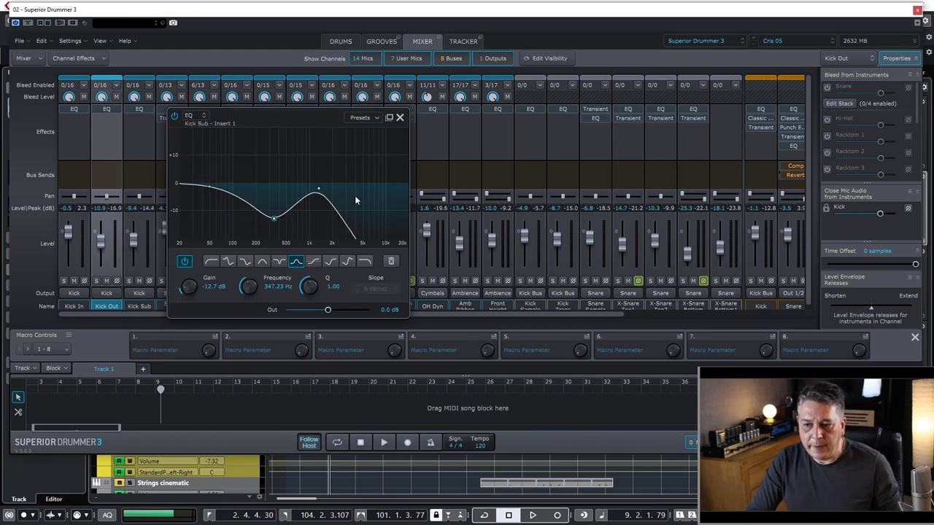
left_click(318, 190)
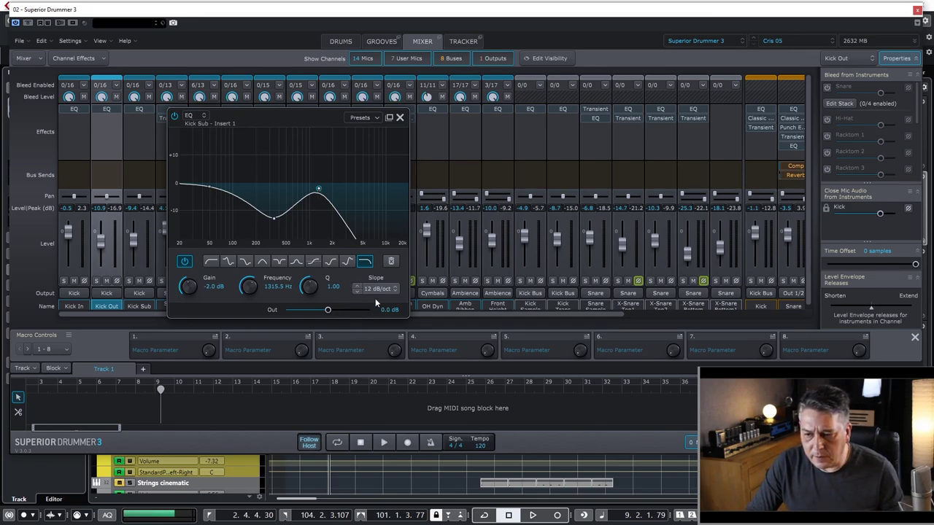
double_click(275, 292)
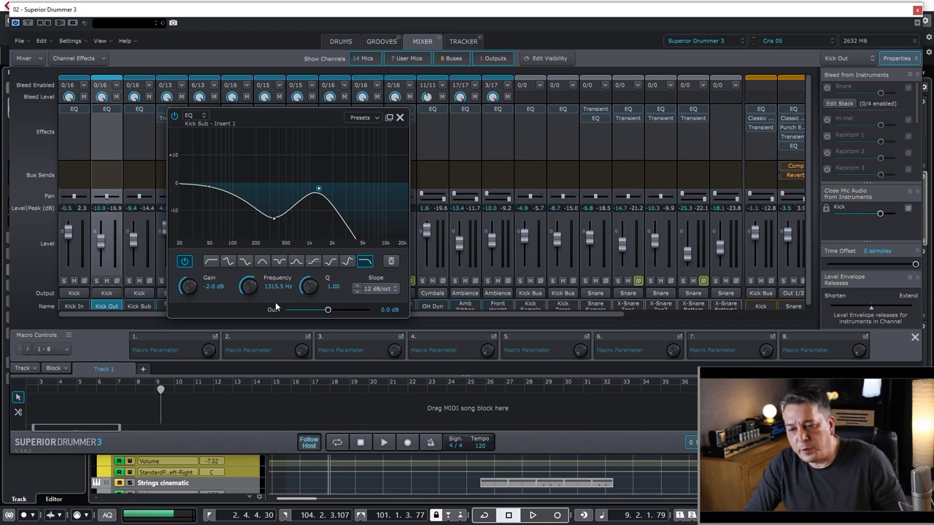
left_click(273, 219)
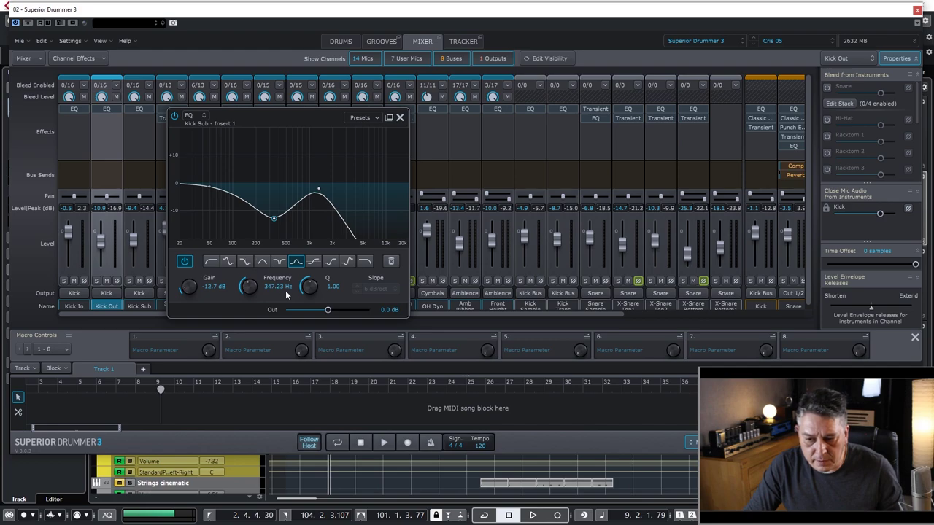
left_click(399, 118)
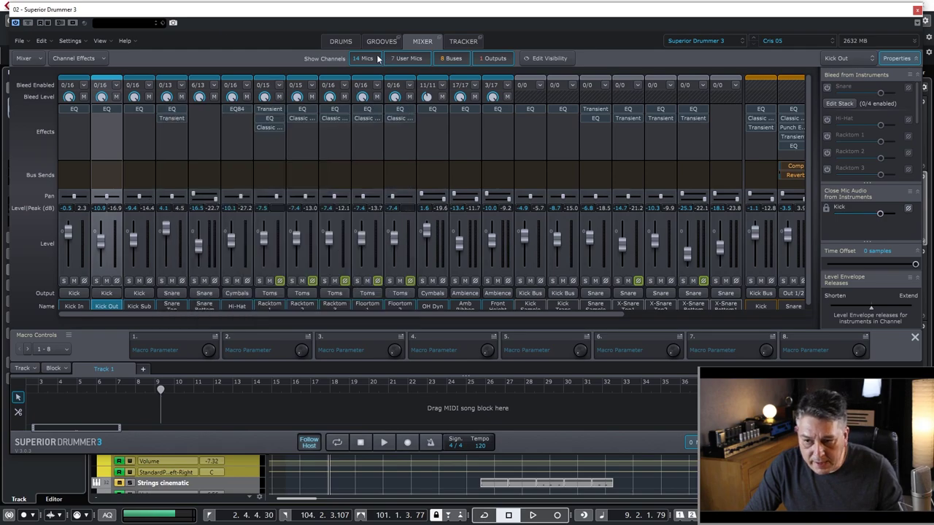
Show the drum kit, select the kick's main drum in its stack and view the replacement sounds for the second stacked kick
left_click(338, 42)
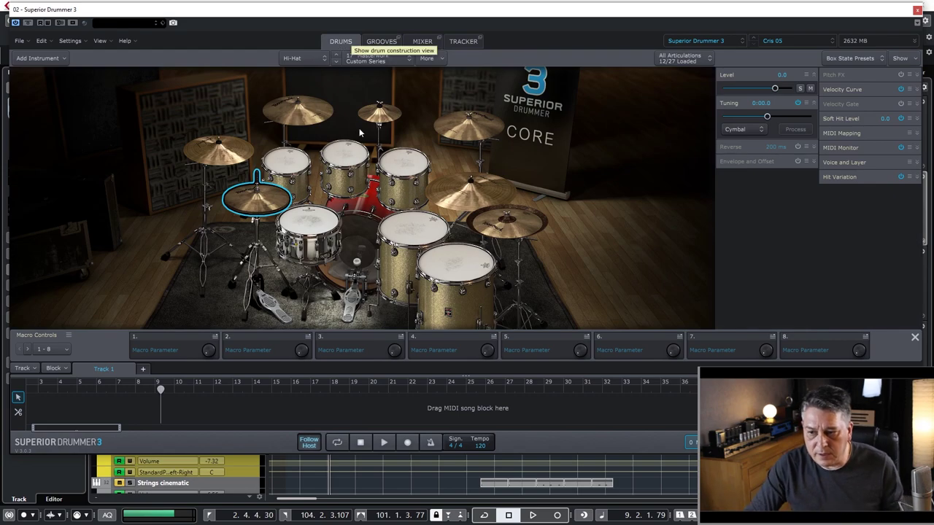
left_click(361, 225)
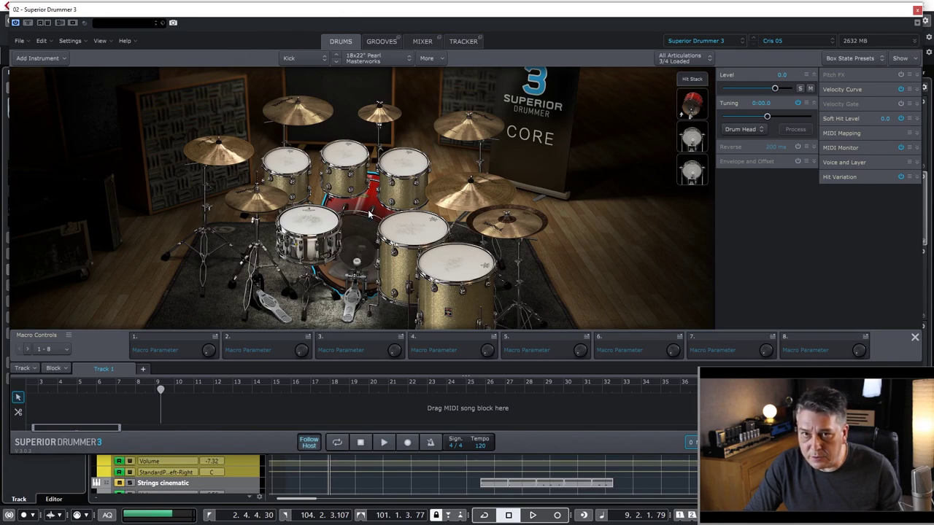
left_click(692, 115)
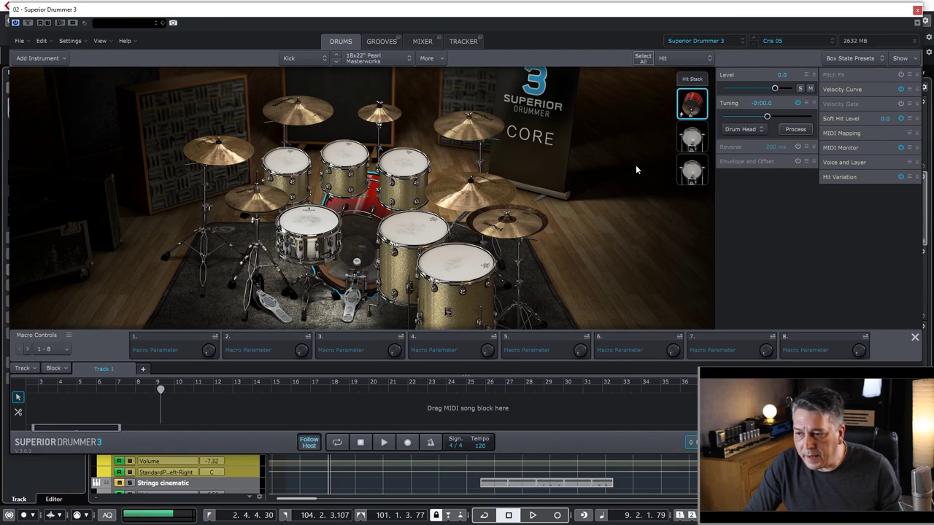
right_click(692, 137)
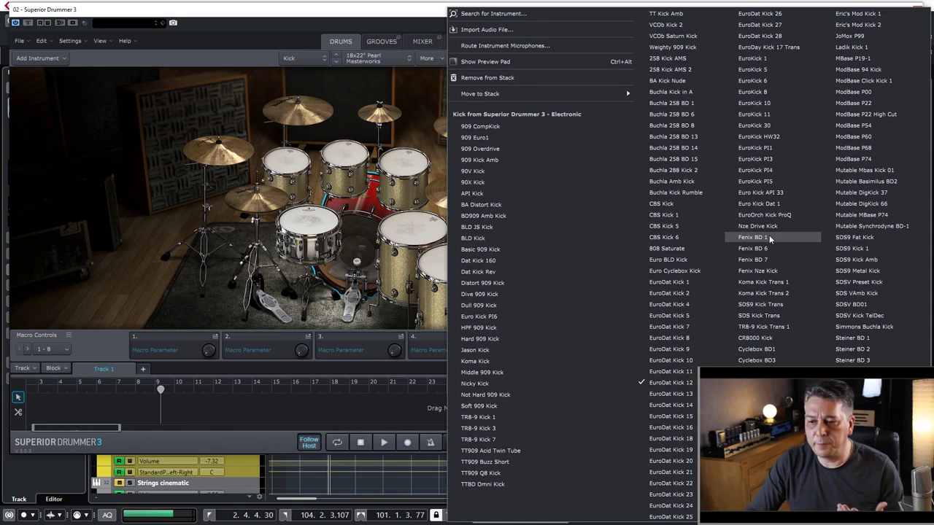
left_click(287, 20)
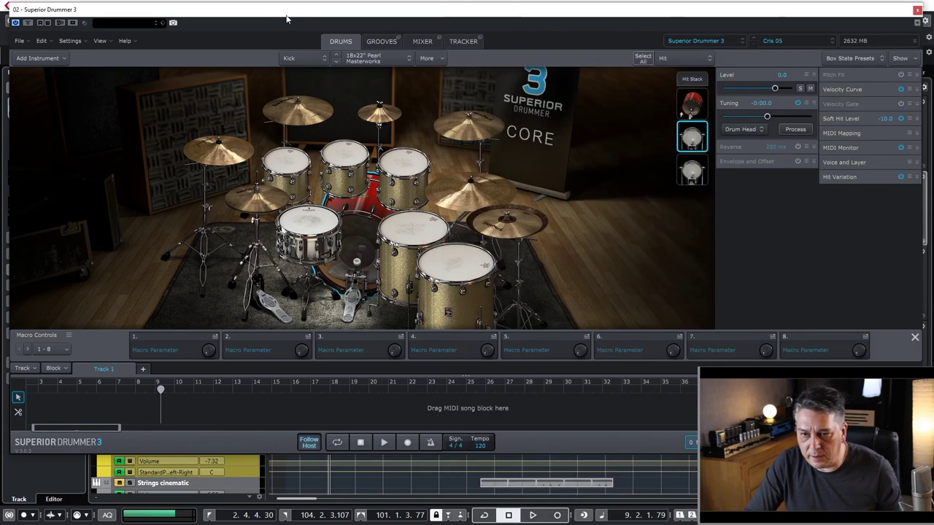
Compare the second and third stacked kick layers and check which electronic kick the second layer uses, without replacing it
left_click(694, 145)
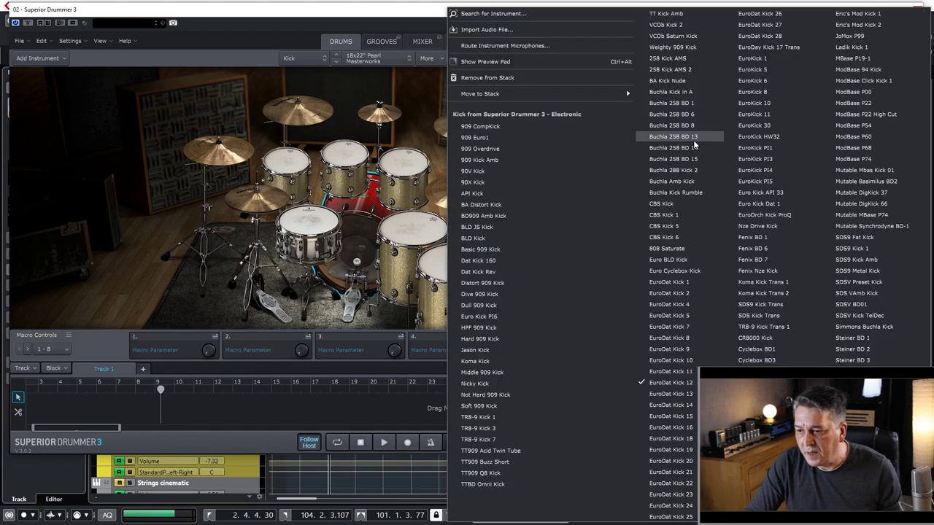
left_click(694, 139)
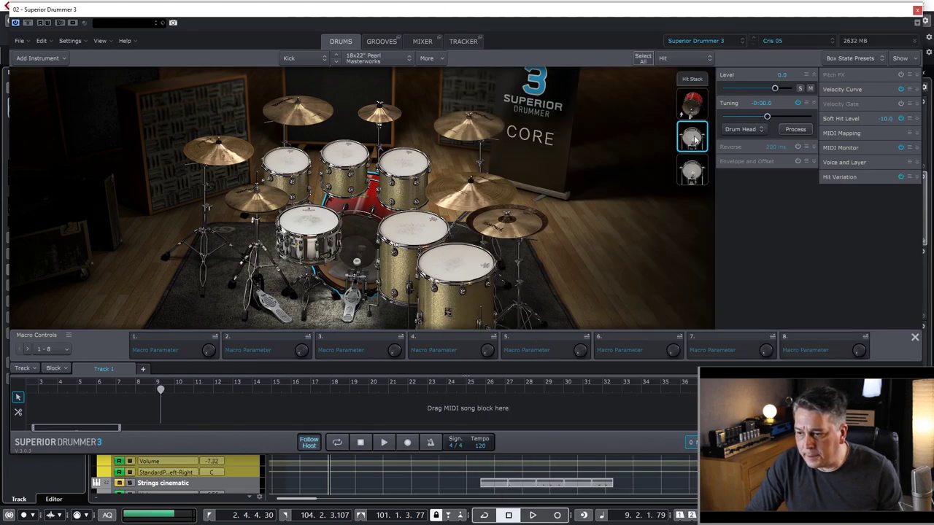
left_click(692, 170)
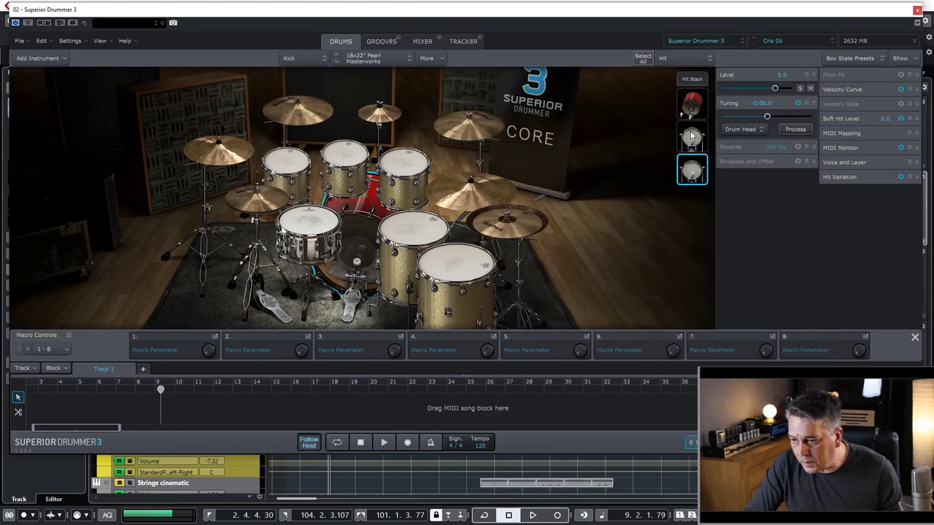
left_click(693, 137)
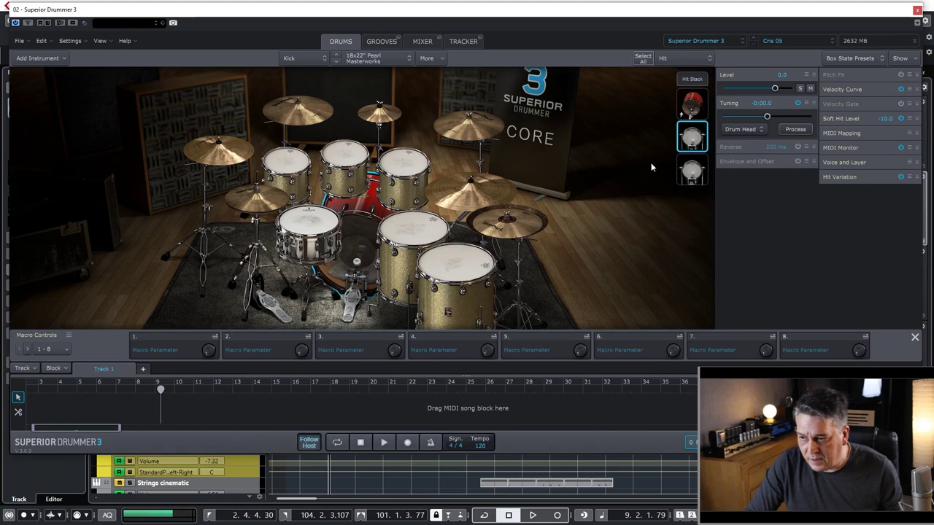
right_click(691, 140)
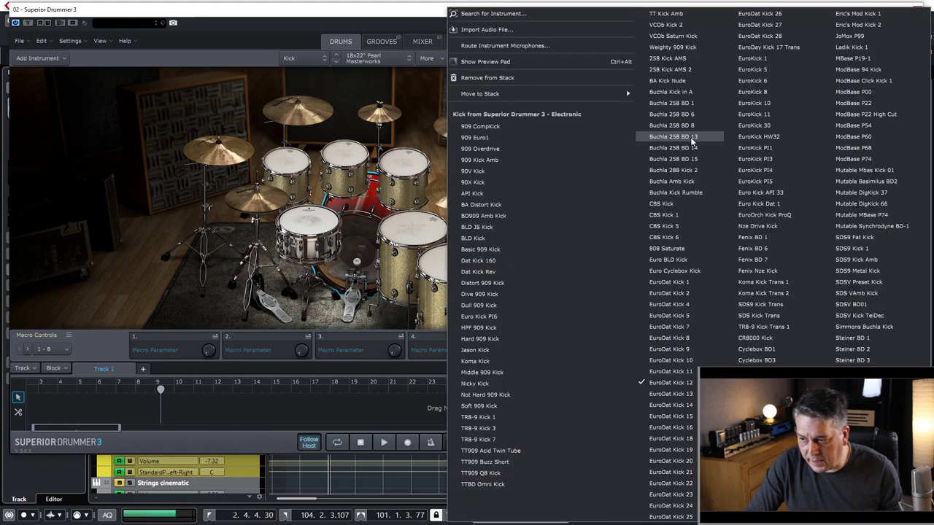
left_click(351, 32)
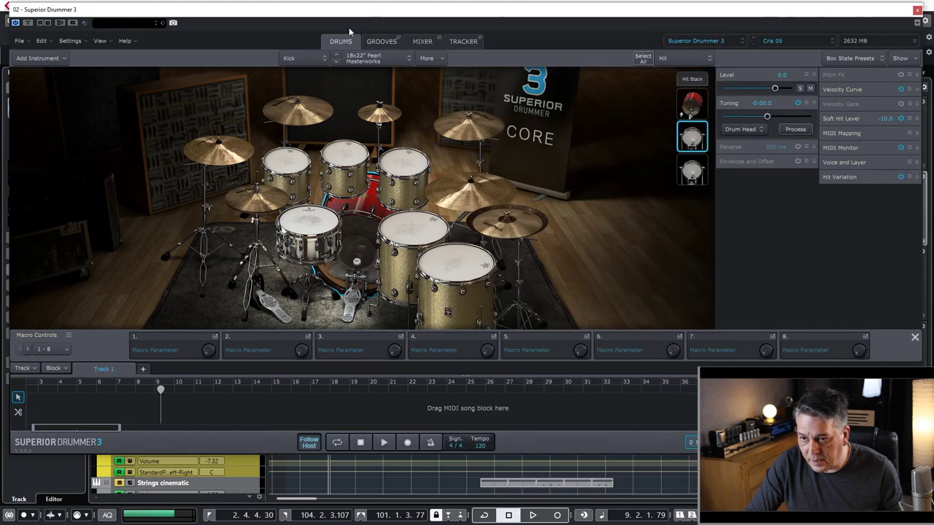
Return to the mixer and examine the Kick Sample and Kick Trans channels that carry the stacked kick layers
left_click(418, 43)
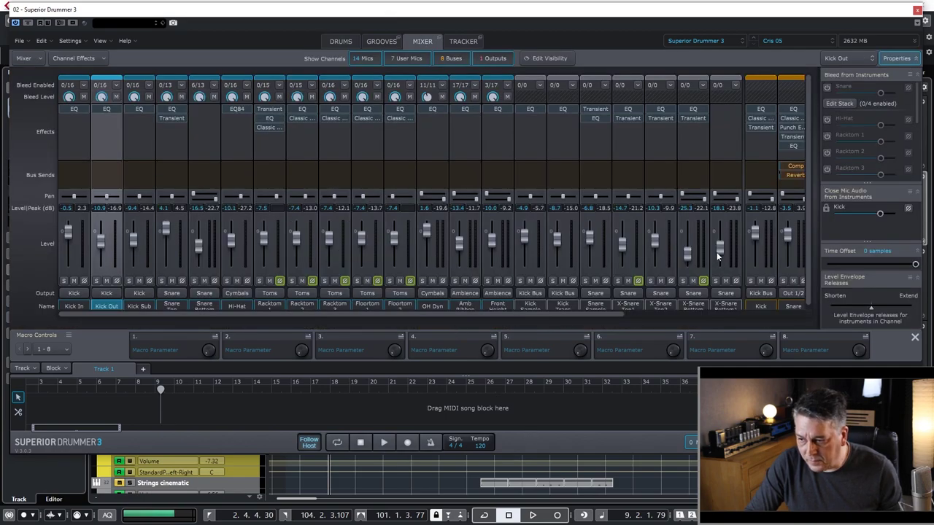
scroll(514, 306, "down", 1)
left_click(531, 304)
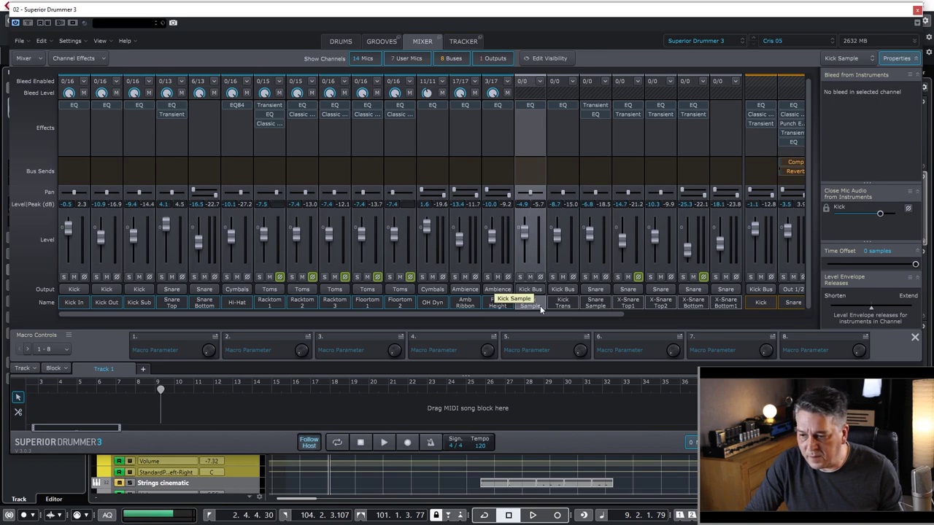
left_click(562, 303)
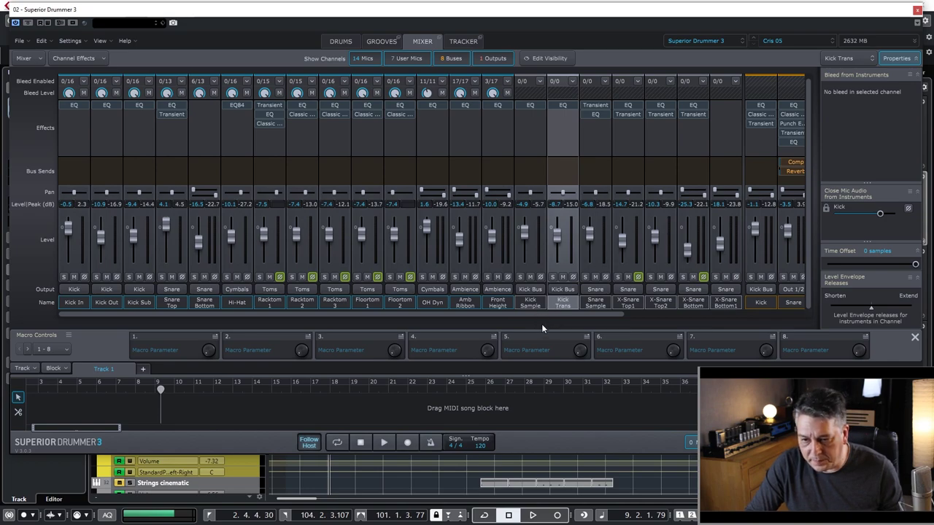
left_click(537, 302)
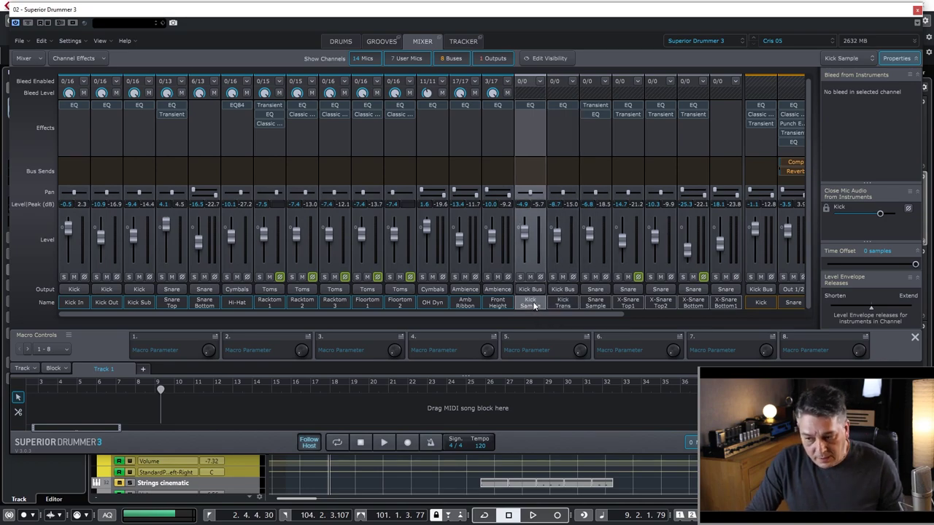
Trace the Kick In, Kick Out and Kick Sub microphone channels to the Kick bus they are routed to
left_click(76, 301)
left_click(106, 302)
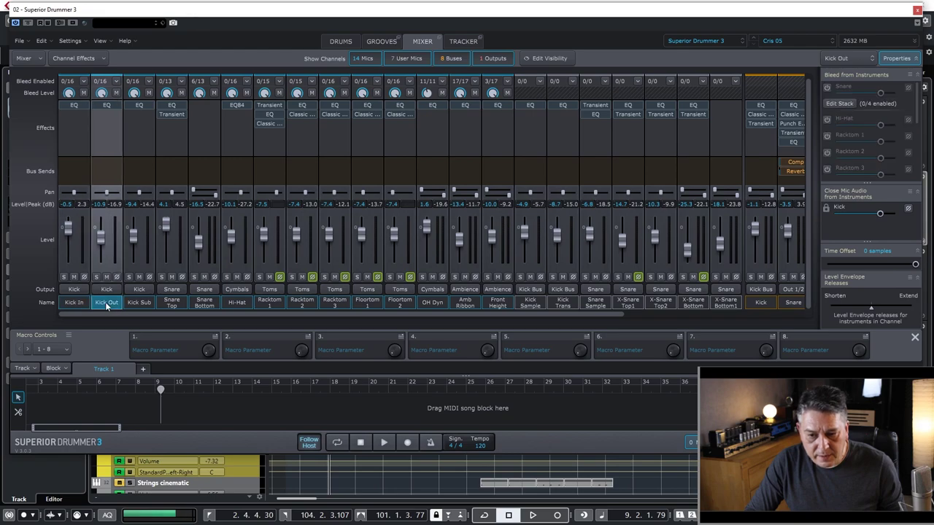
left_click(149, 302)
left_click(111, 304)
left_click(75, 303)
left_click(134, 302)
left_click(106, 302)
left_click(76, 302)
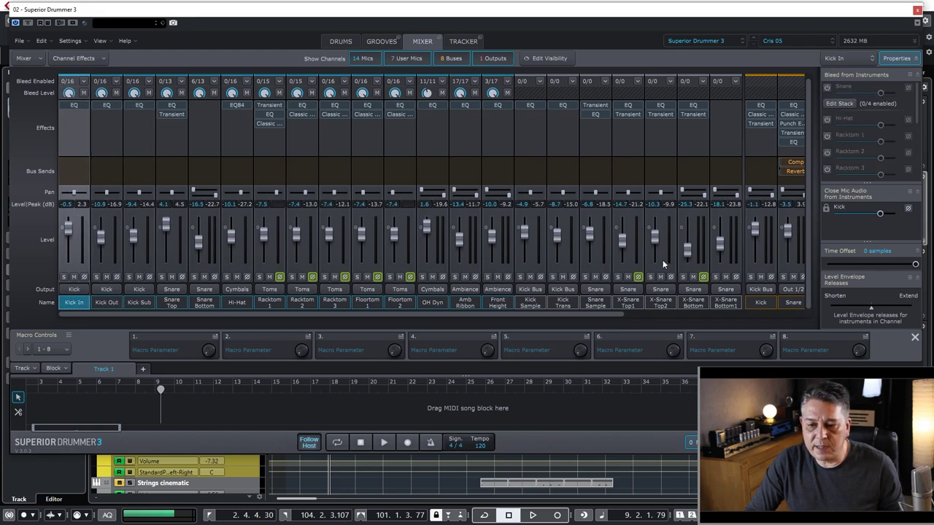
left_click(762, 302)
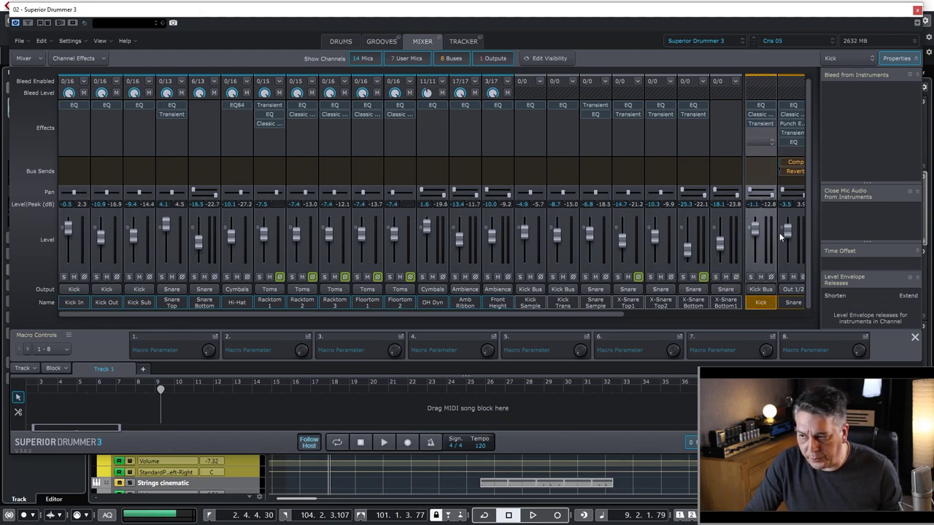
Trace the Kick Sample and Kick Trans channels to the Kick Bus channel among the mixer's buses
left_click_drag(610, 316, 777, 316)
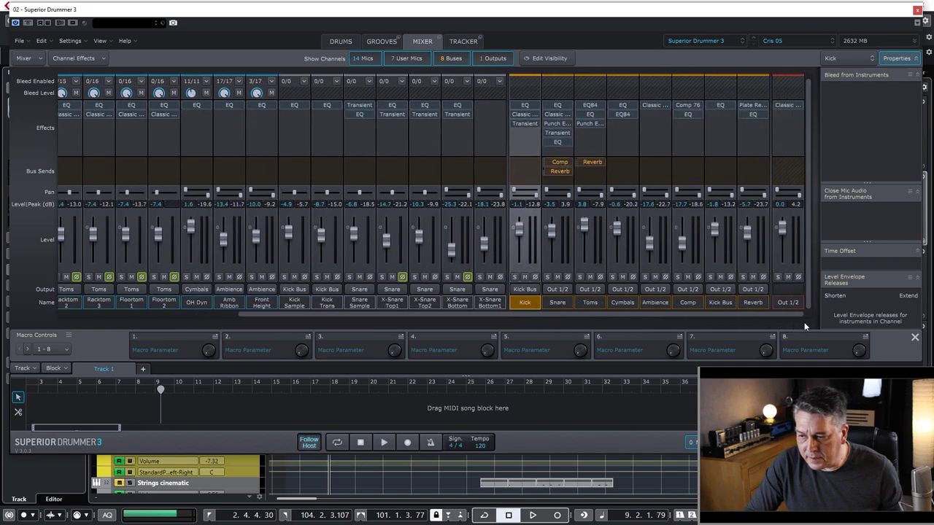
left_click(296, 304)
left_click(328, 303)
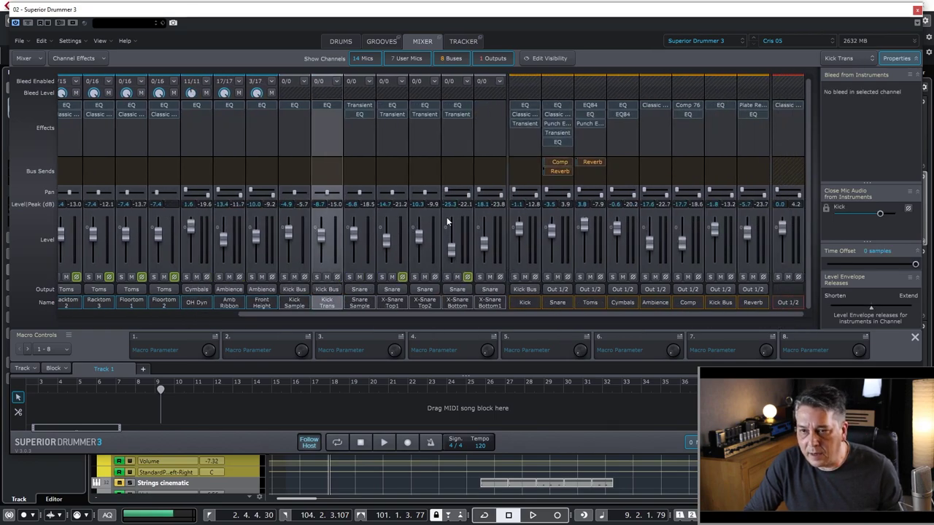
left_click(719, 303)
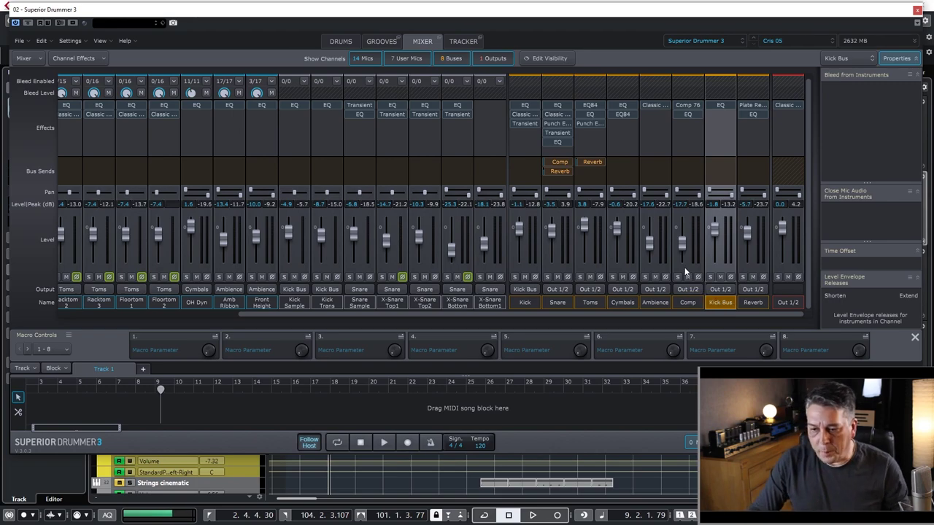
Open the Kick Sample channel's EQ insert and inspect its low-mid cut and high-pass bands
left_click(299, 302)
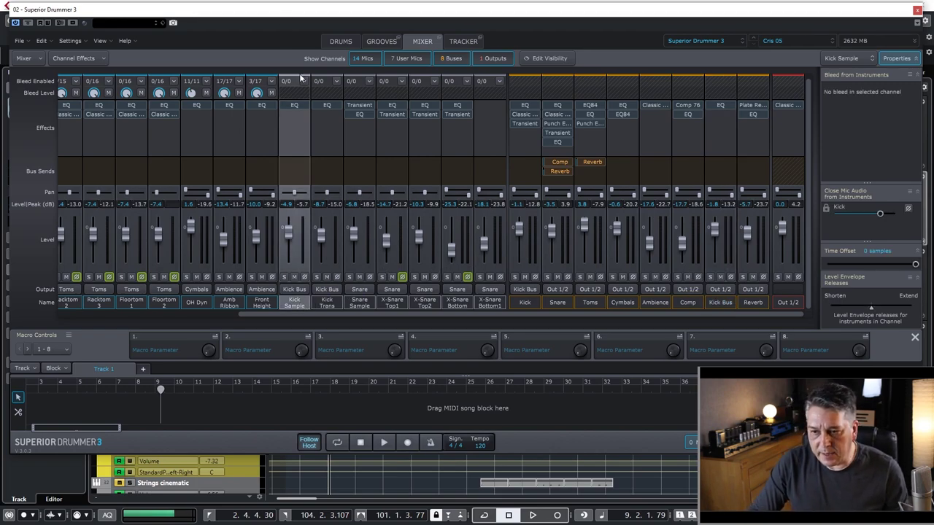
left_click(297, 107)
left_click_drag(425, 129, 393, 115)
left_click(369, 206)
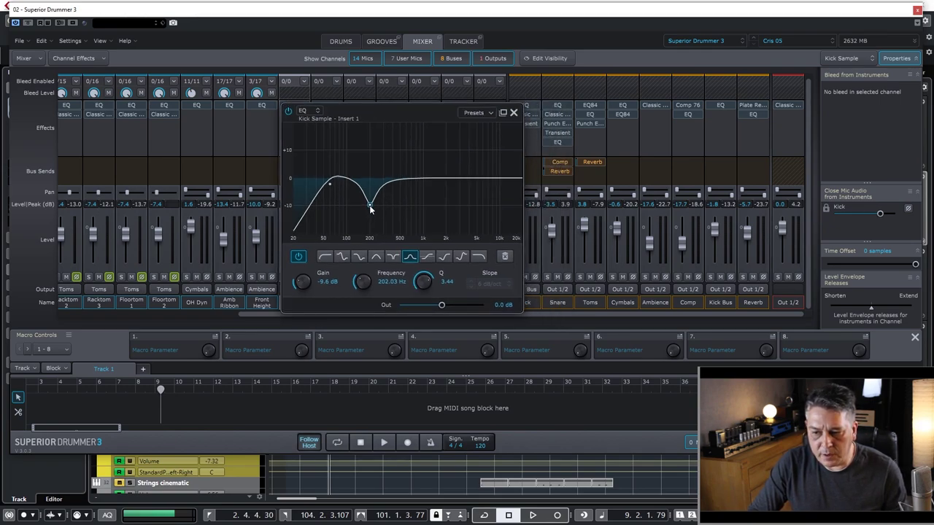
left_click(329, 186)
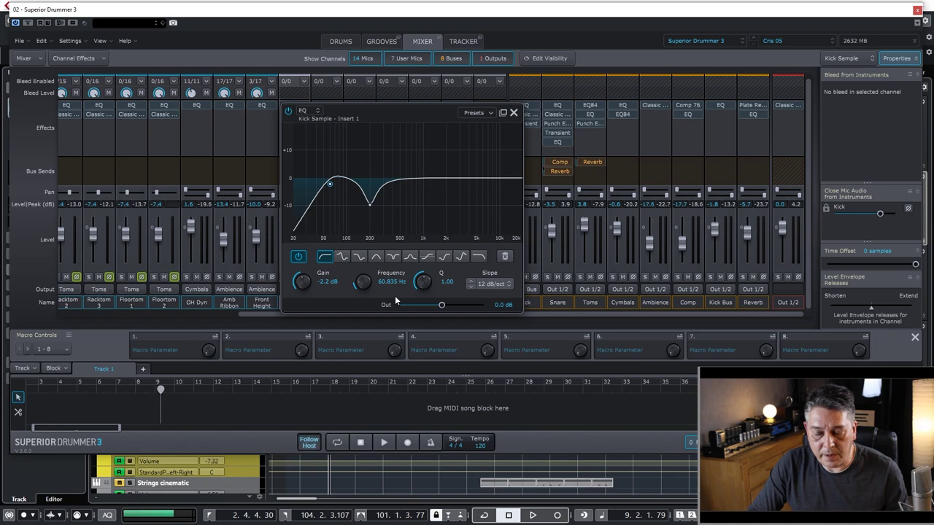
Close the Kick Sample EQ and inspect the high-pass and low-pass bands in the Kick Trans channel's EQ insert
left_click(514, 112)
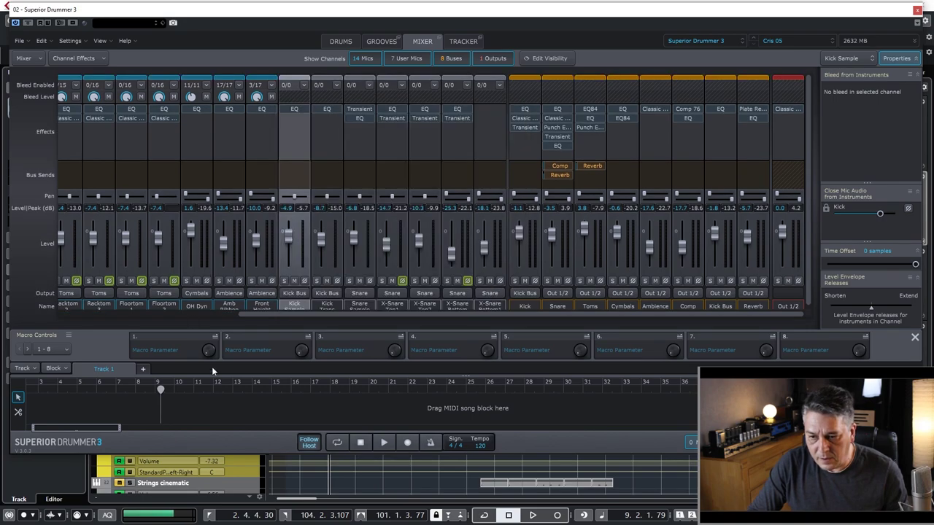
scroll(293, 307, "down", 1)
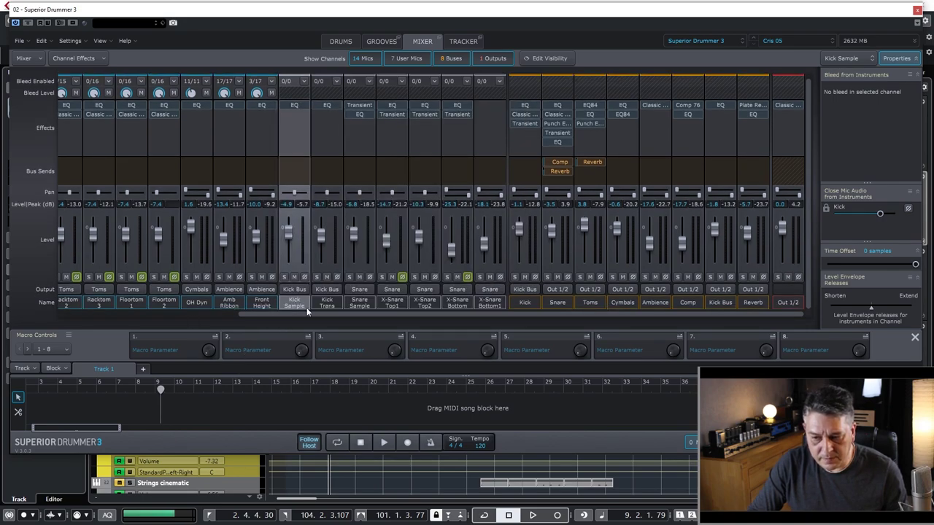
left_click(321, 304)
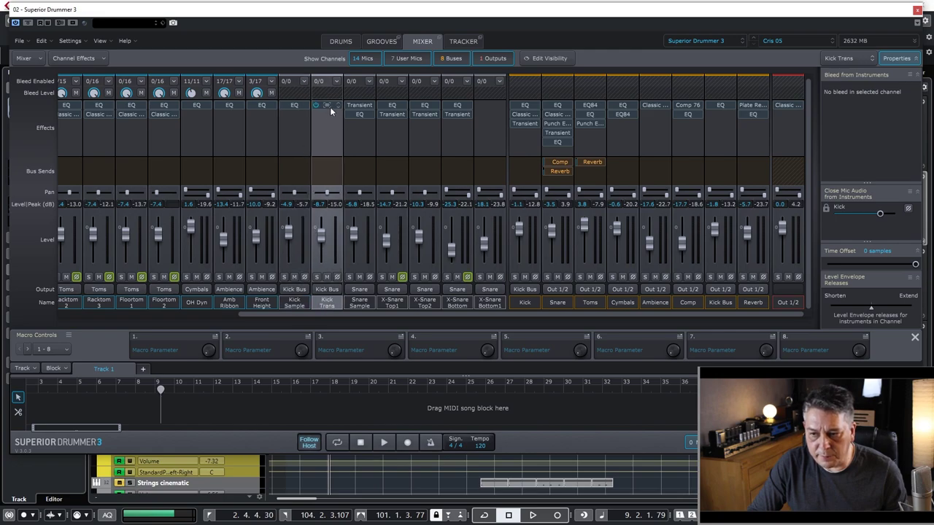
left_click(328, 106)
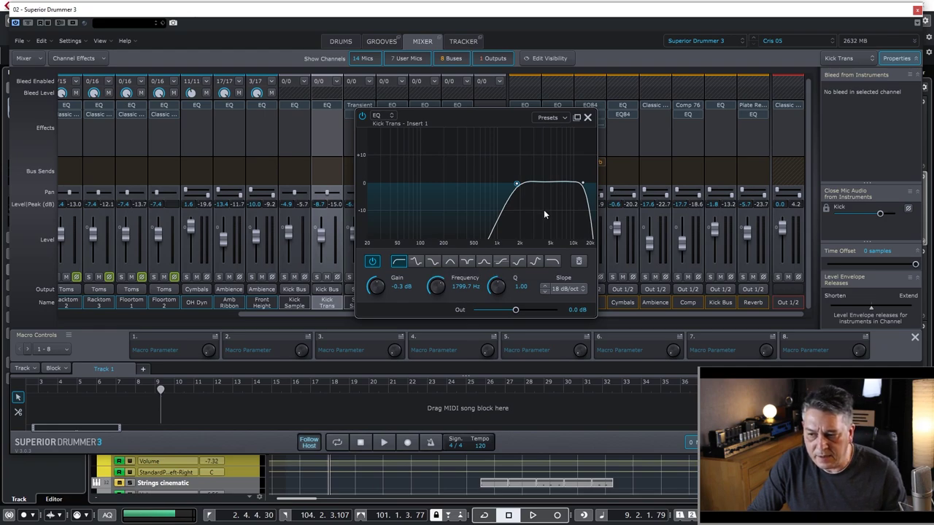
left_click(582, 182)
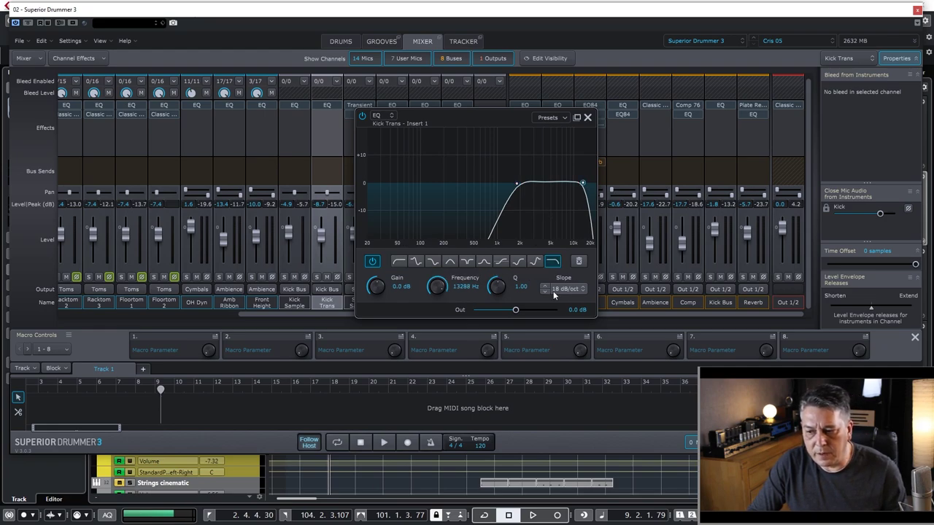
left_click(587, 118)
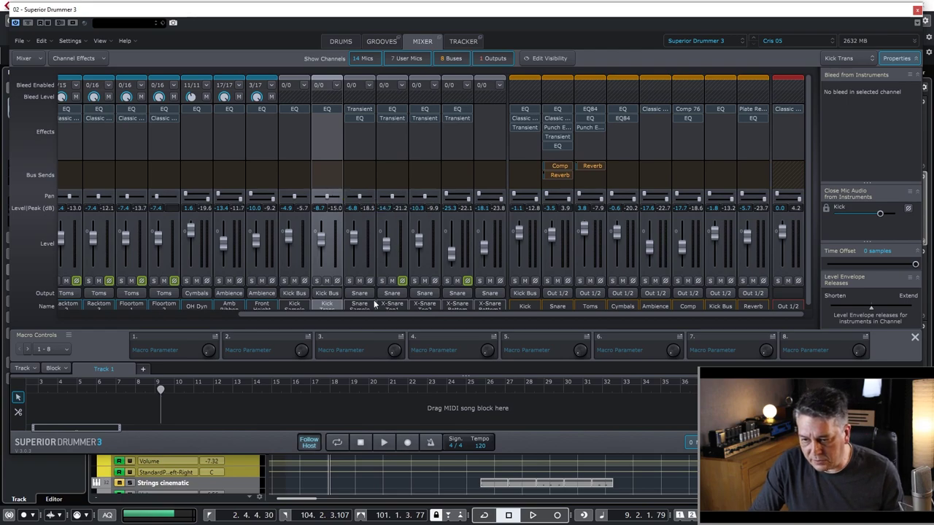
Open the Snare Top channel's EQ insert and inspect its high boost, upper-mid boost and narrow low-mid cut
left_click_drag(372, 314, 94, 319)
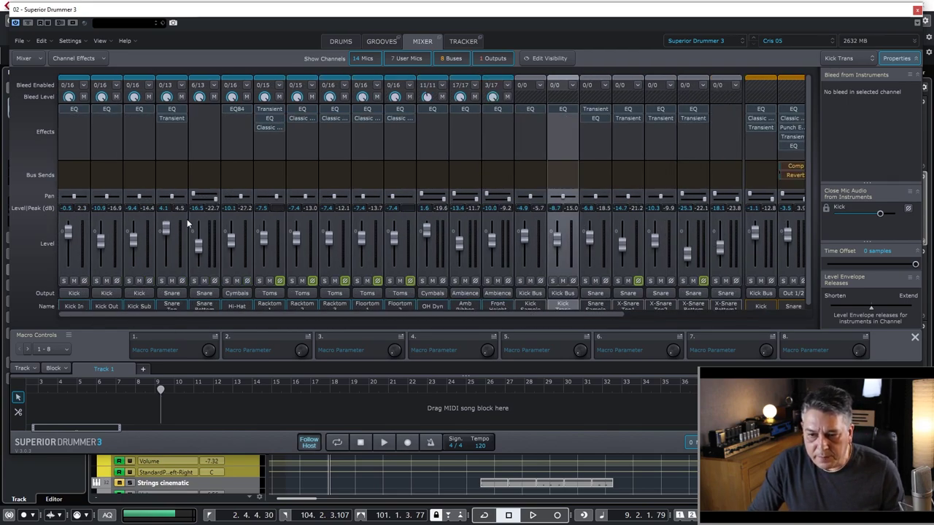
left_click(174, 304)
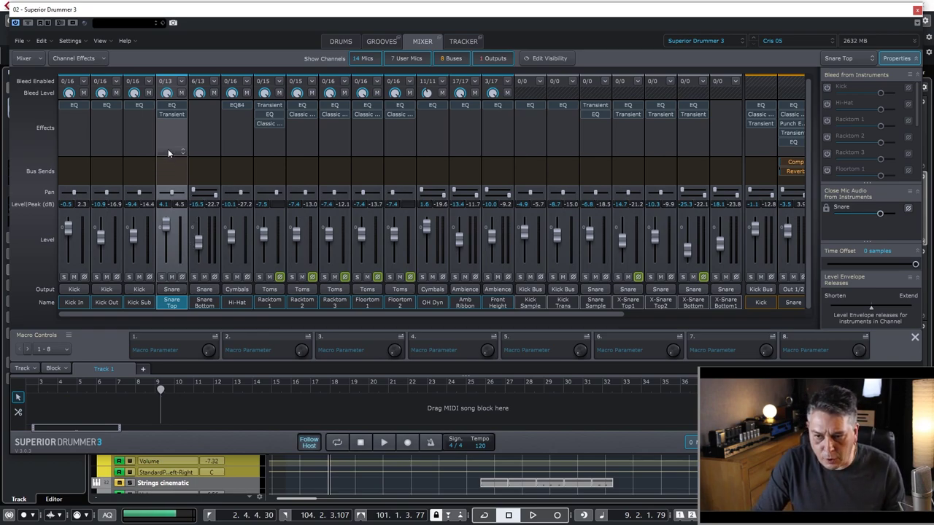
left_click(173, 107)
left_click(419, 177)
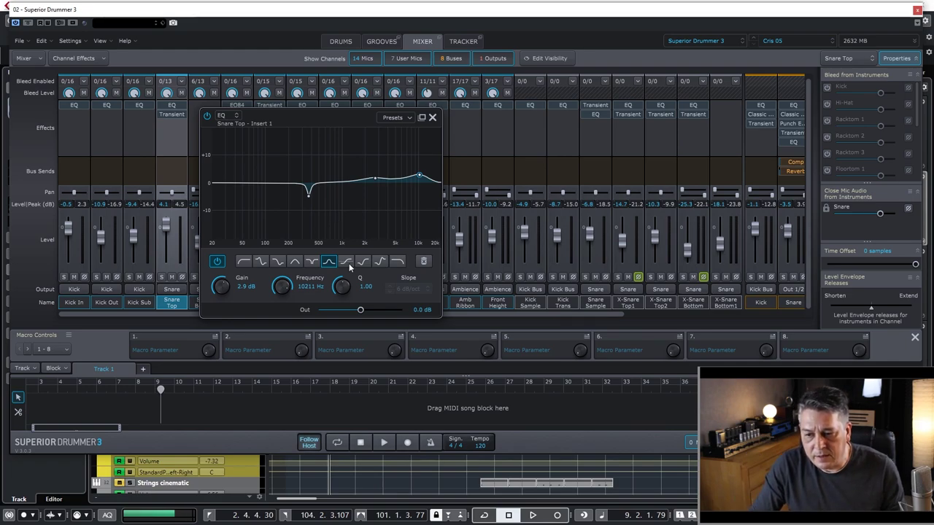
left_click(376, 183)
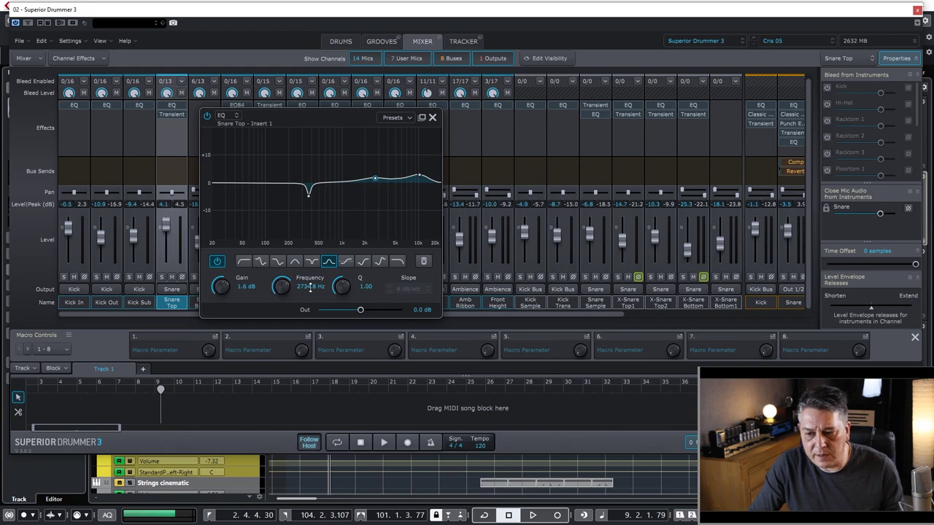
left_click(309, 194)
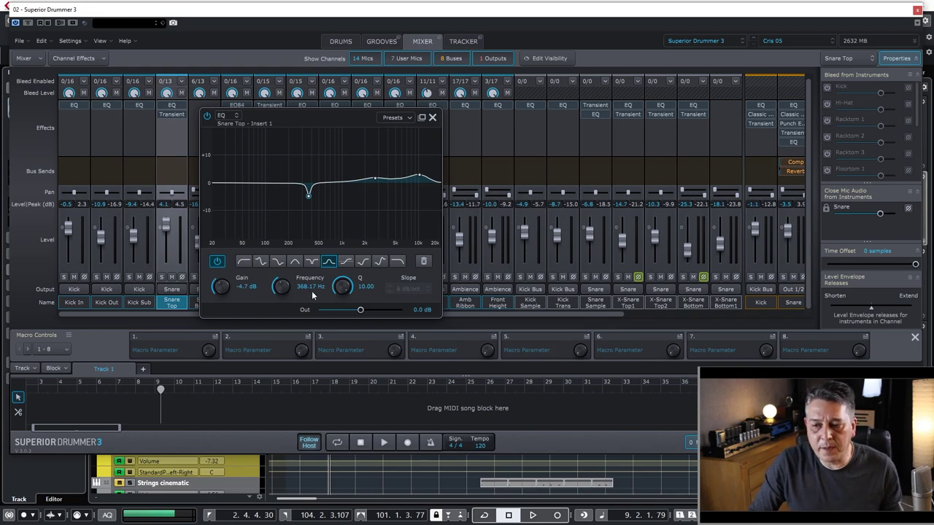
left_click(431, 117)
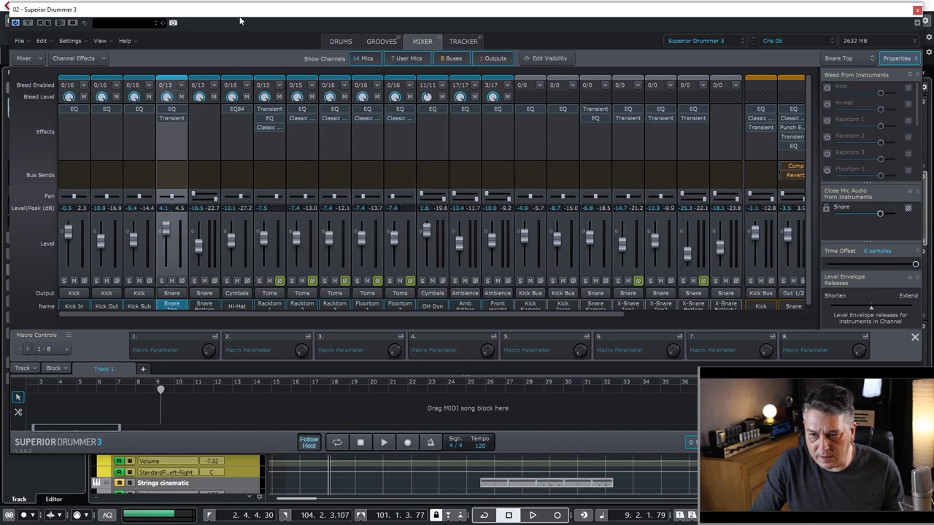
Show the drum kit and audition the 8x14" Ludwig Coliseum snare with repeated hits
left_click(332, 39)
left_click(312, 224)
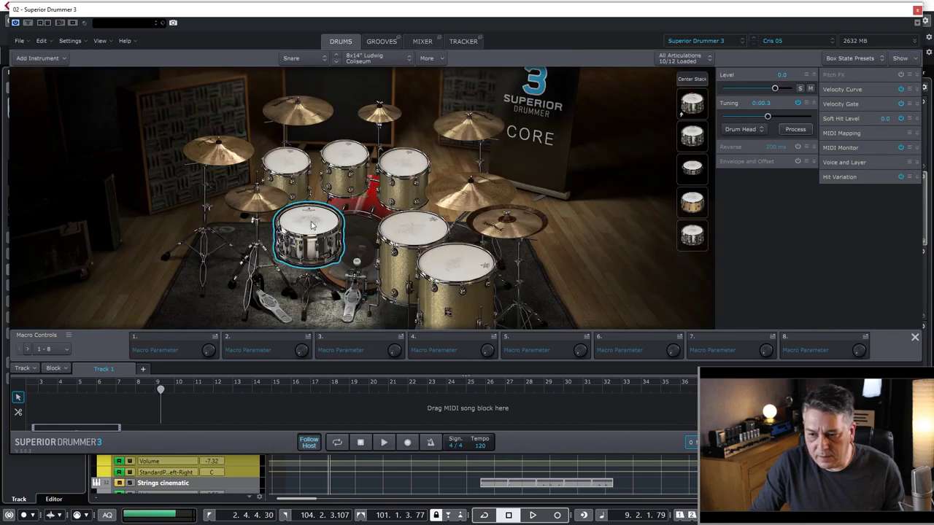
left_click(311, 224)
left_click(311, 224)
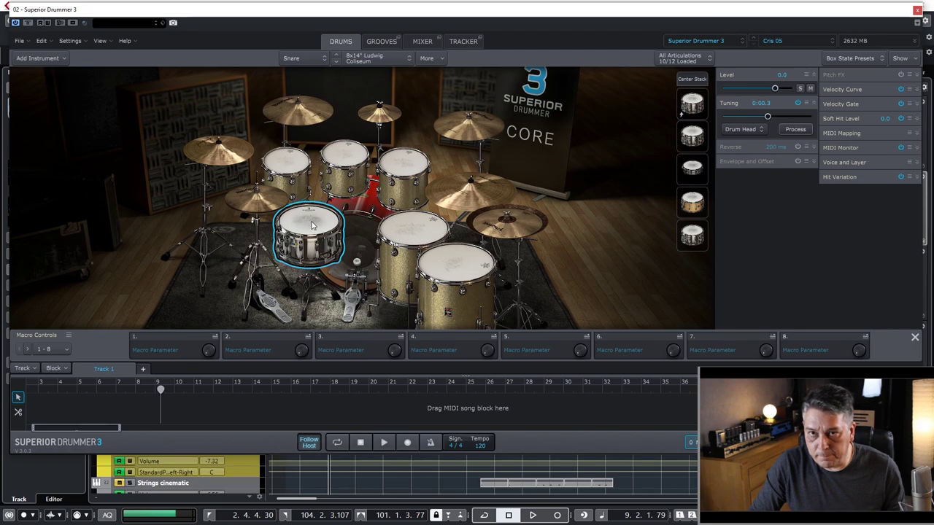
left_click(311, 225)
left_click(312, 225)
left_click(311, 225)
left_click(311, 225)
left_click(311, 225)
left_click(311, 224)
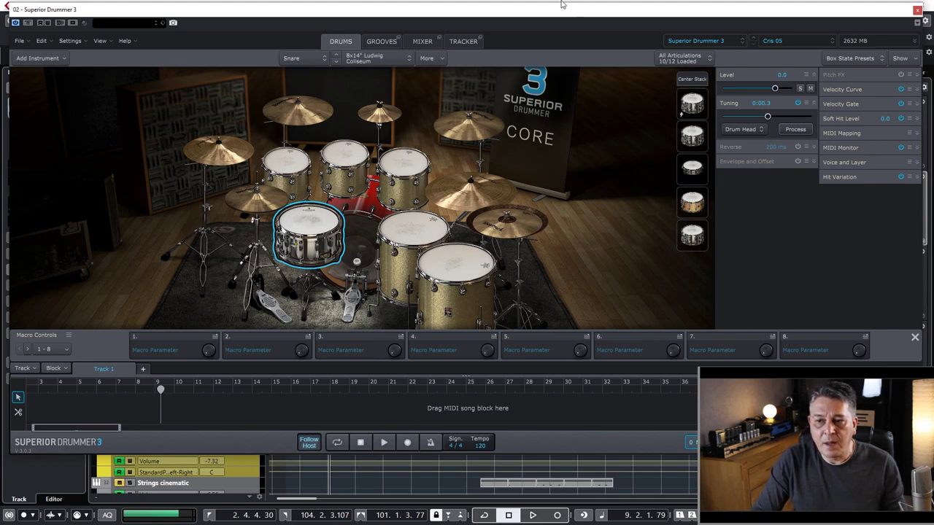
Return to the mixer, recheck the Snare Top channel's EQ, and select the Snare Bottom channel for review
left_click(421, 42)
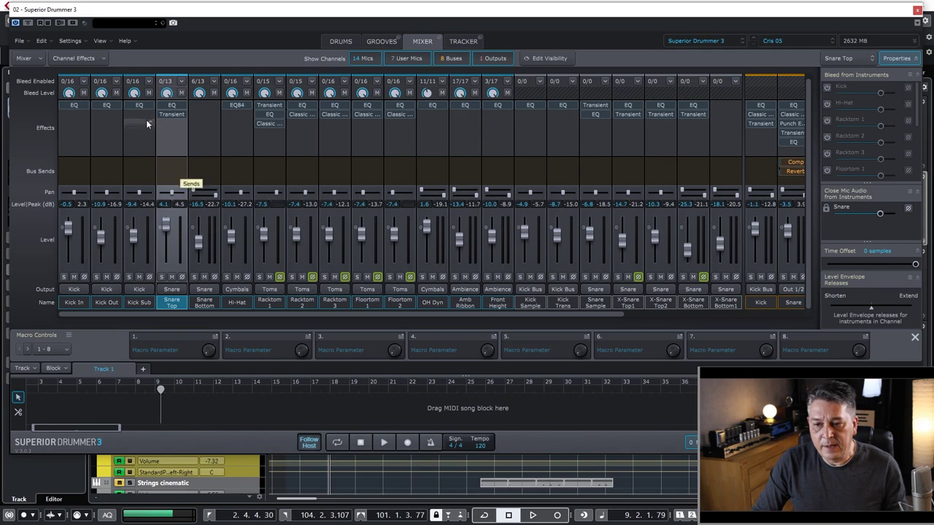
left_click(168, 107)
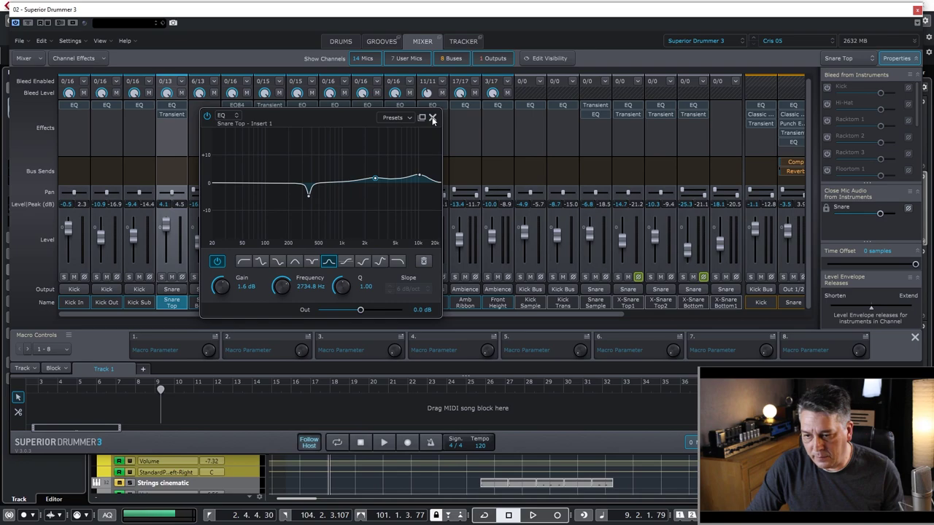
left_click(433, 119)
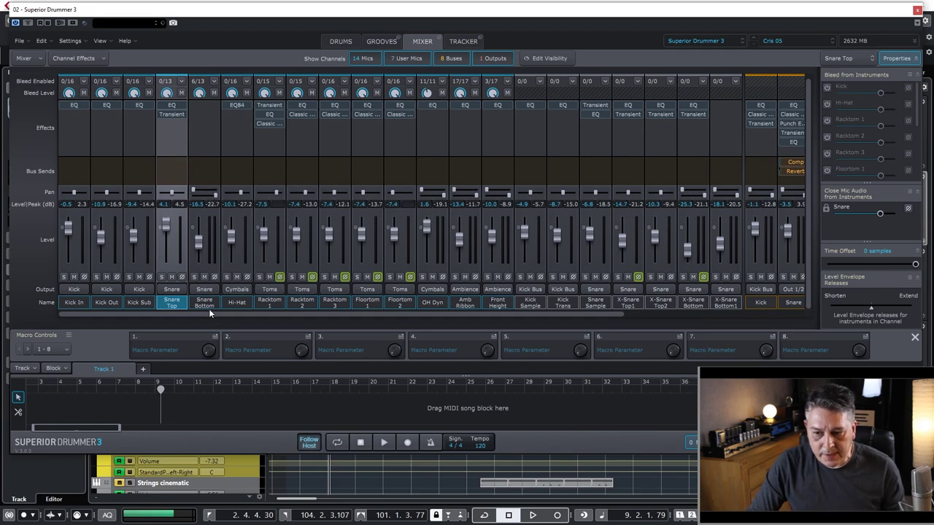
left_click(207, 305)
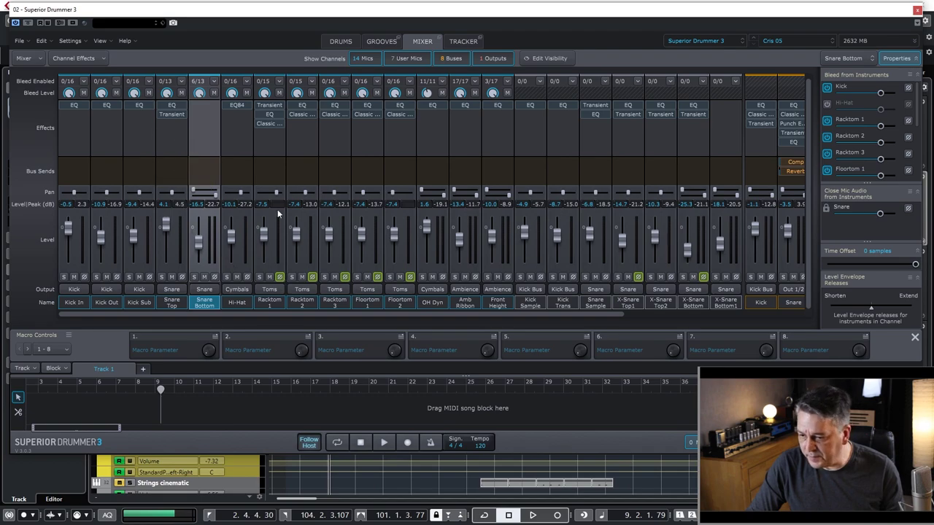
Examine the snare's center stack in the drum kit, including the Rimshot layer and the Tama Artwood Maple layer's instrument options
left_click(340, 40)
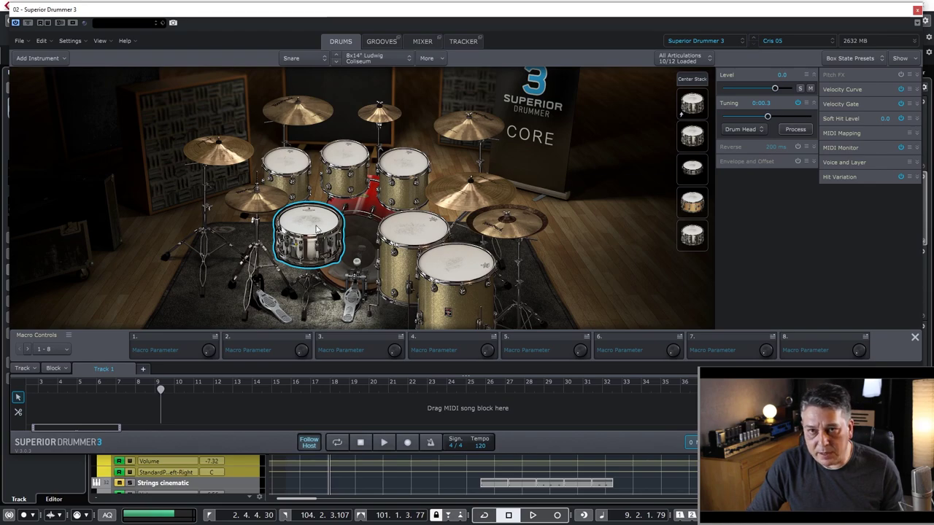
left_click(693, 140)
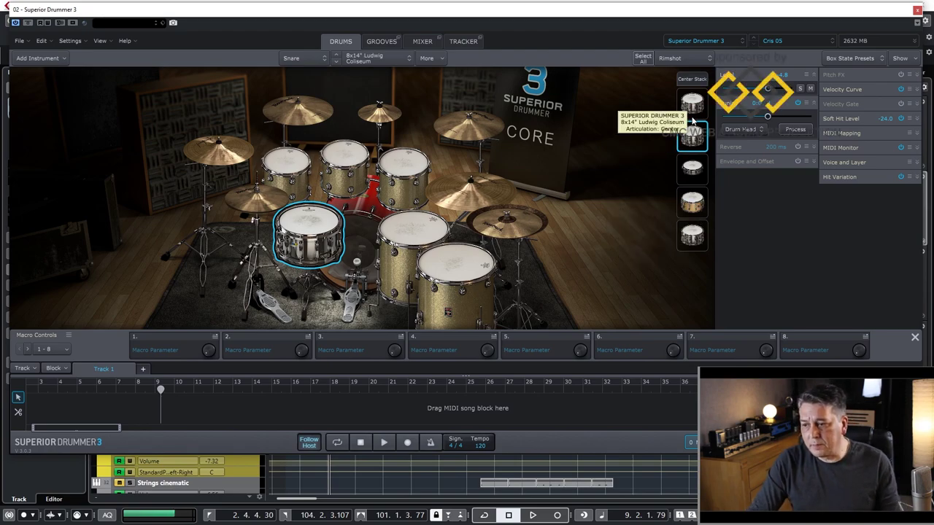
right_click(694, 206)
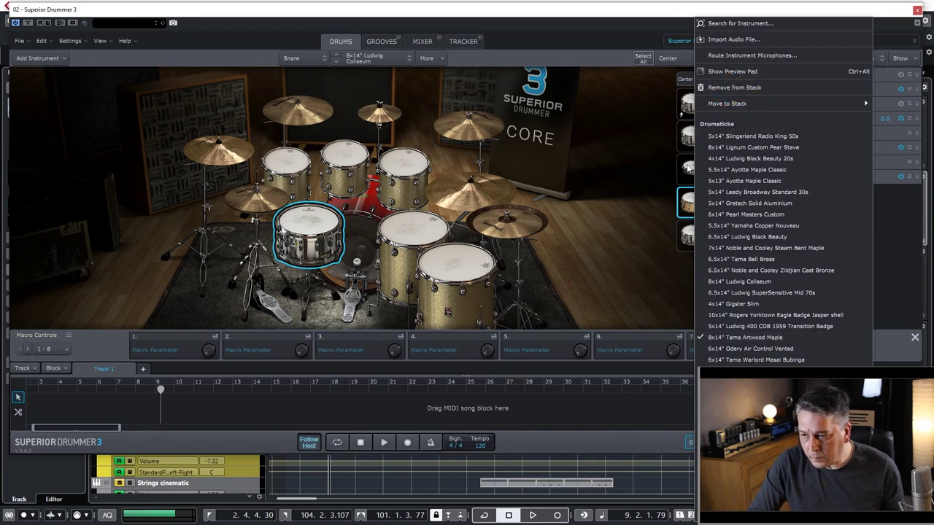
left_click(606, 51)
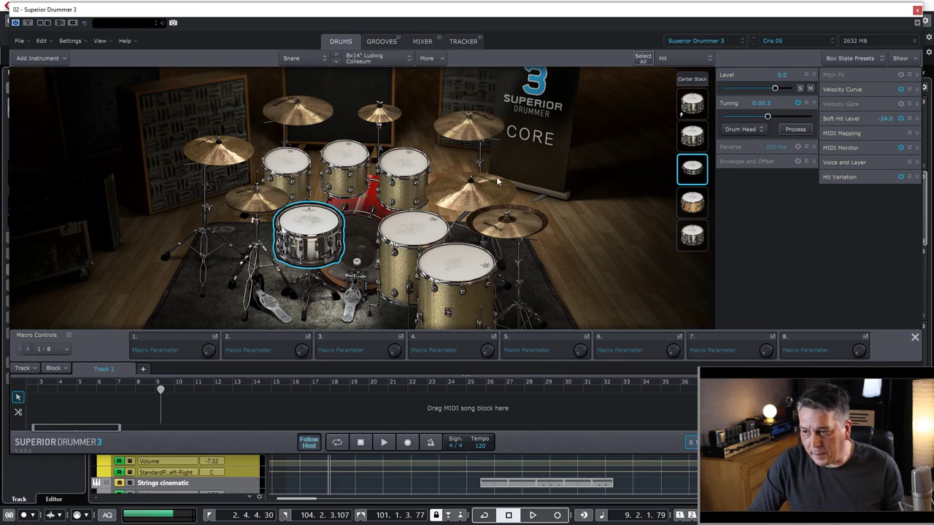
Return to the mixer and review the main snare's Snare Top and Snare Bottom microphone channels
left_click(416, 42)
left_click(169, 301)
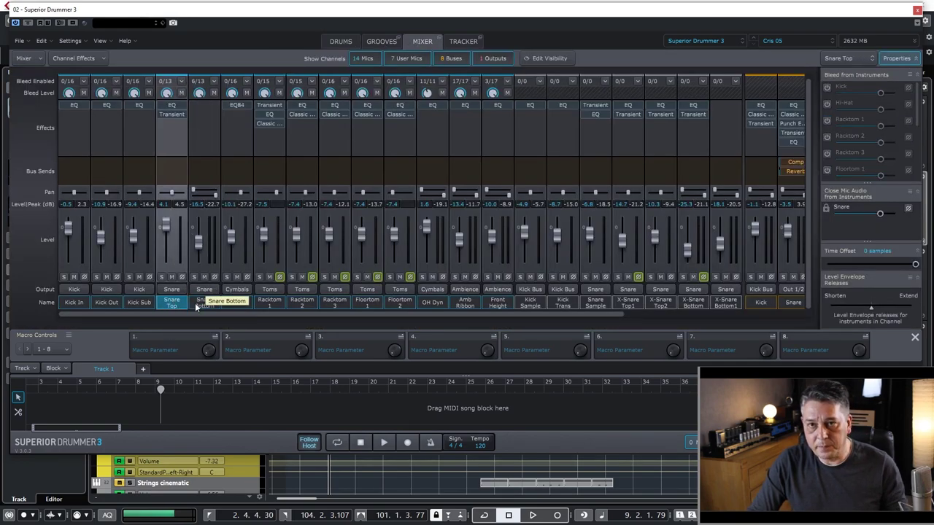
left_click(199, 304)
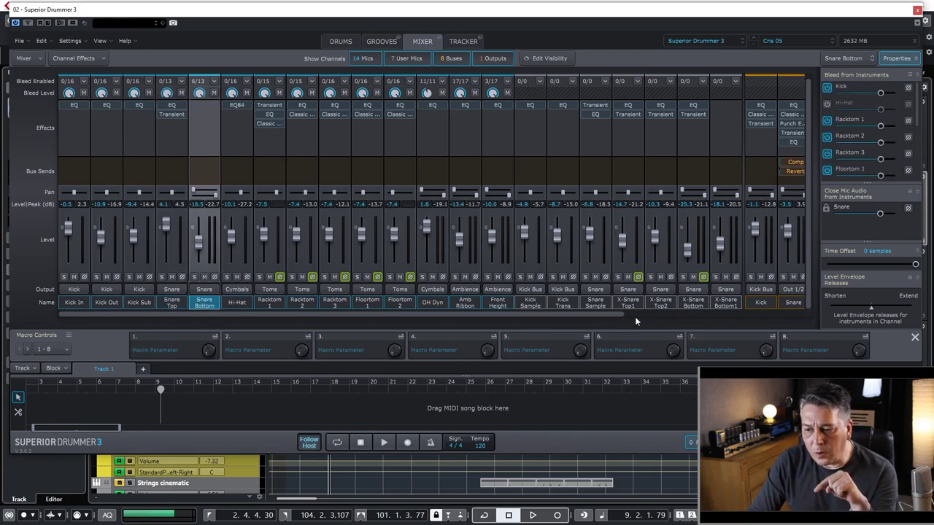
Review the Snare Sample, X-Snare Top1, Top2, Bottom and Bottom1 channels and trace them to the Snare bus
left_click(600, 304)
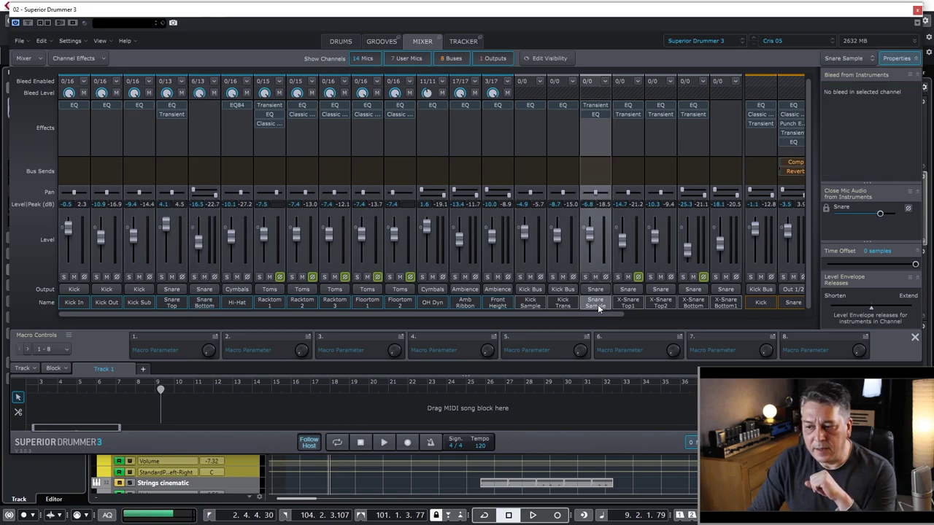
left_click(628, 306)
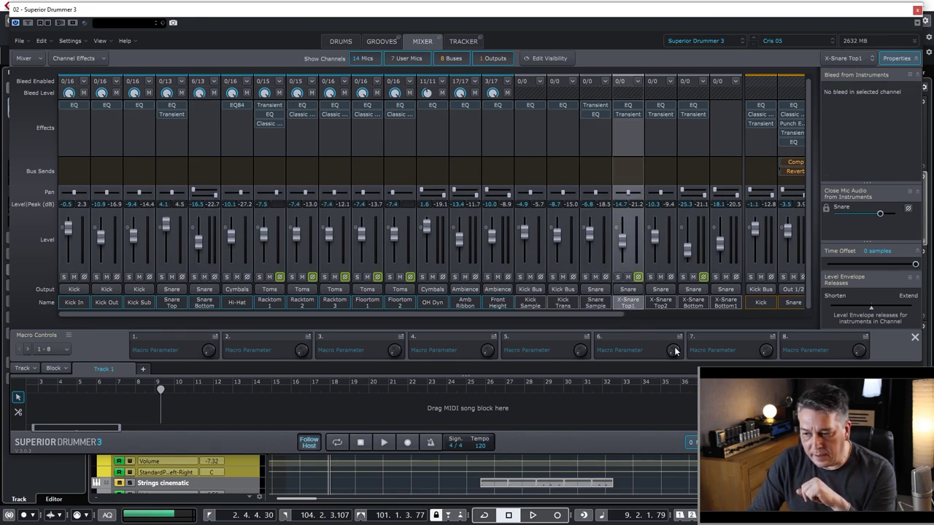
left_click(660, 303)
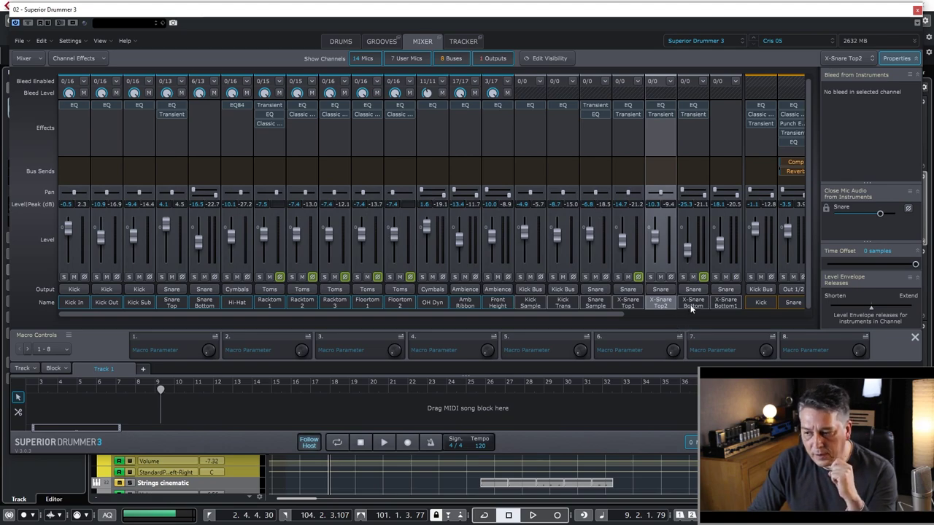
left_click(693, 306)
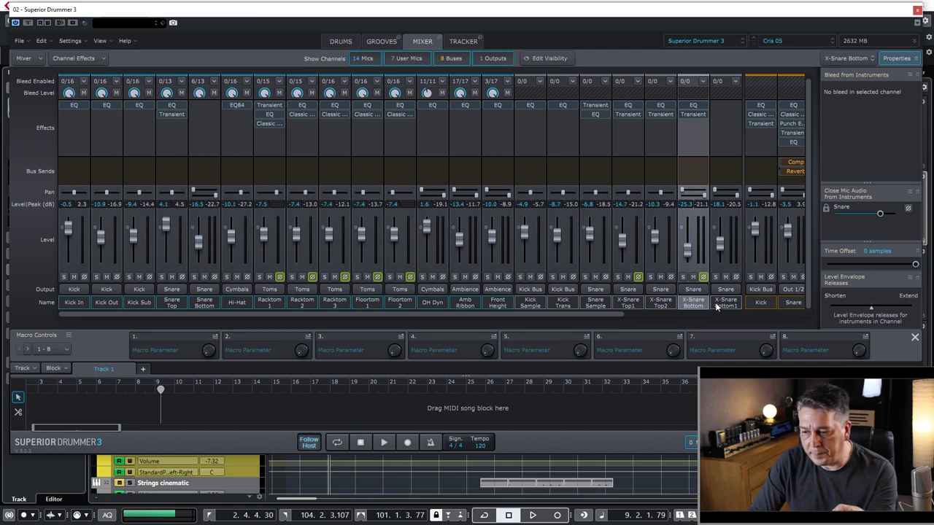
left_click(726, 305)
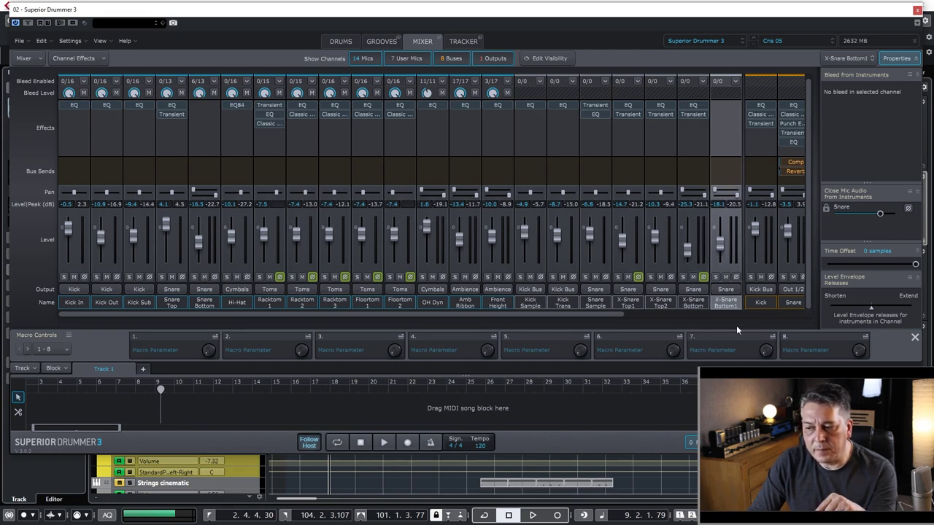
left_click_drag(512, 314, 706, 314)
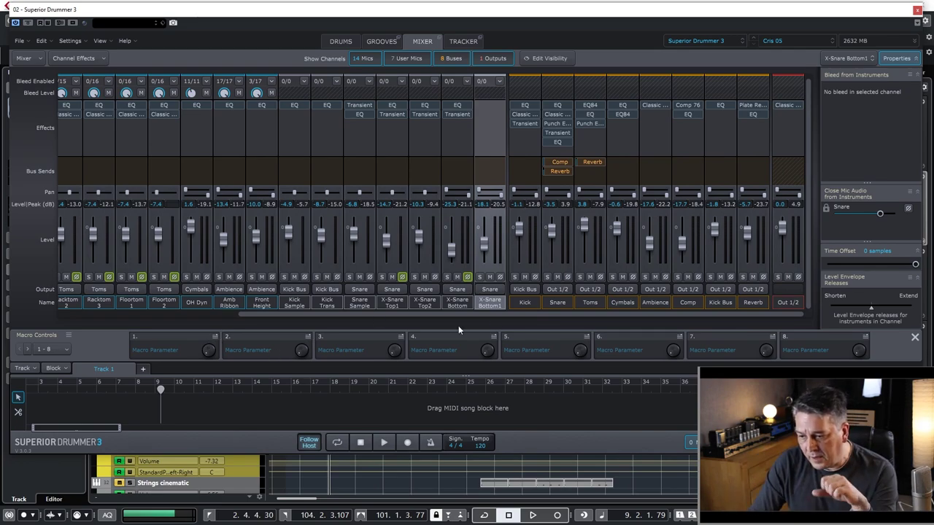
left_click(558, 303)
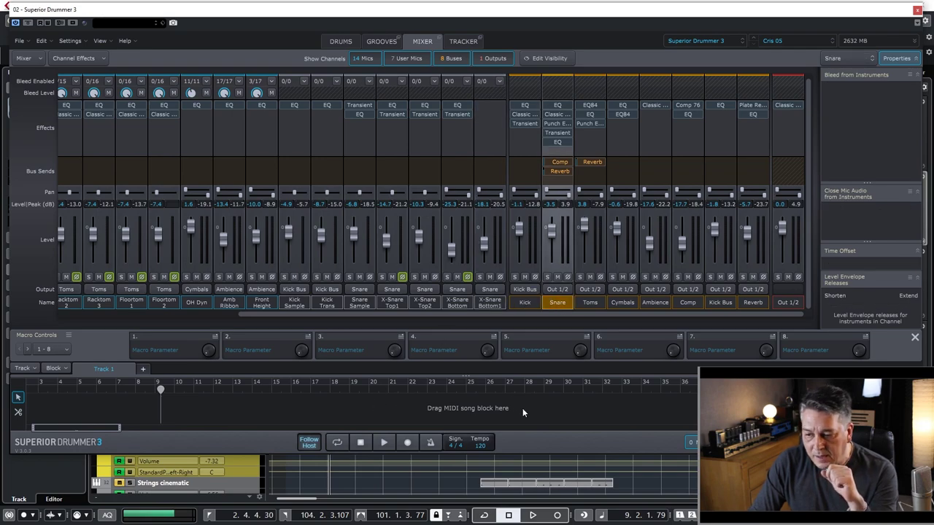
Open the Transient insert on the Snare Sample channel to examine its attack and sustain settings
left_click_drag(638, 314, 402, 307)
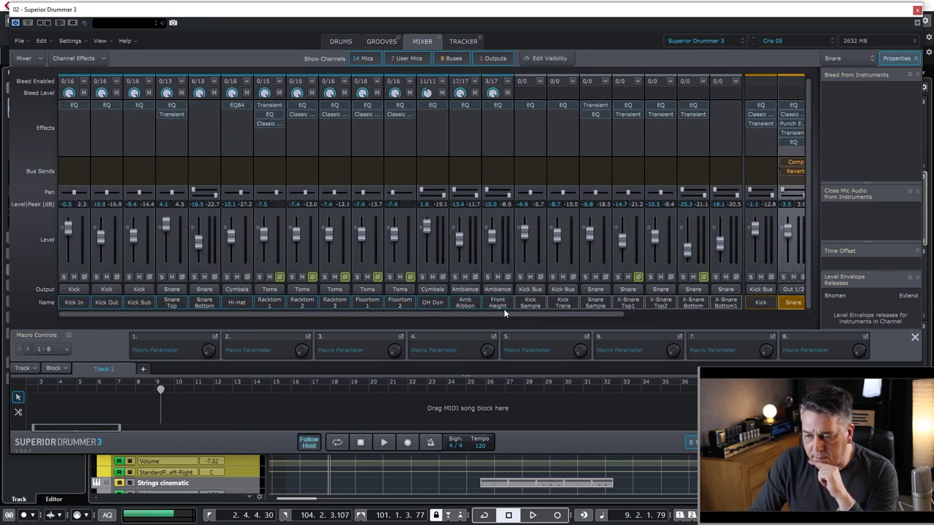
left_click(592, 305)
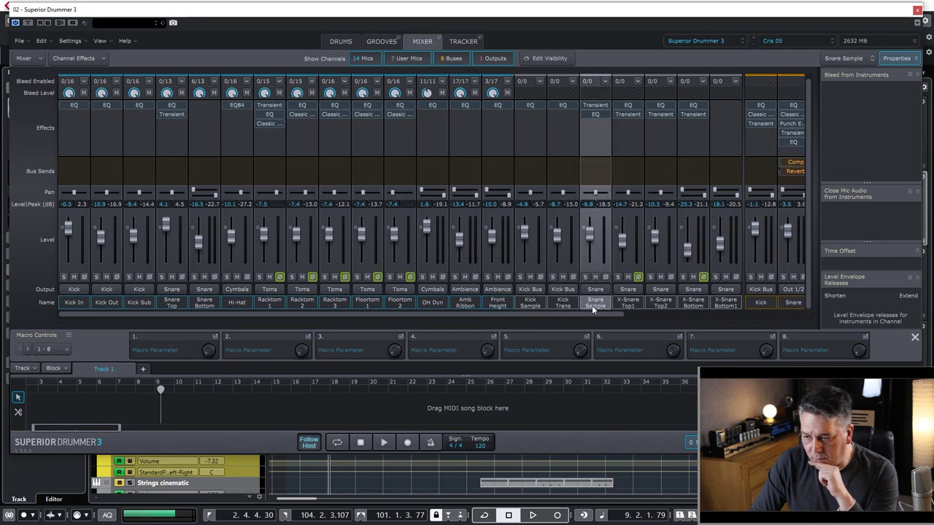
left_click(594, 107)
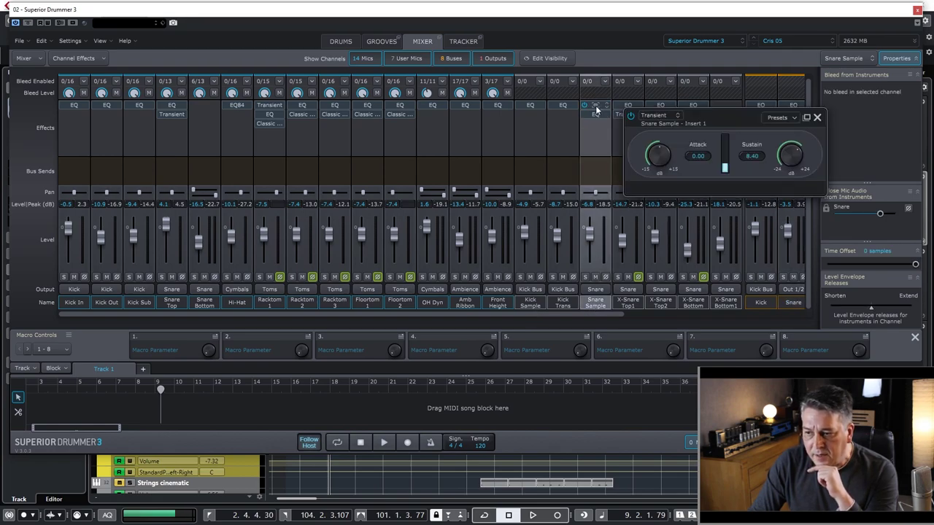
Finish reviewing the Transient insert on the Snare Sample channel and inspect the channel's EQ curve
left_click_drag(734, 123, 284, 111)
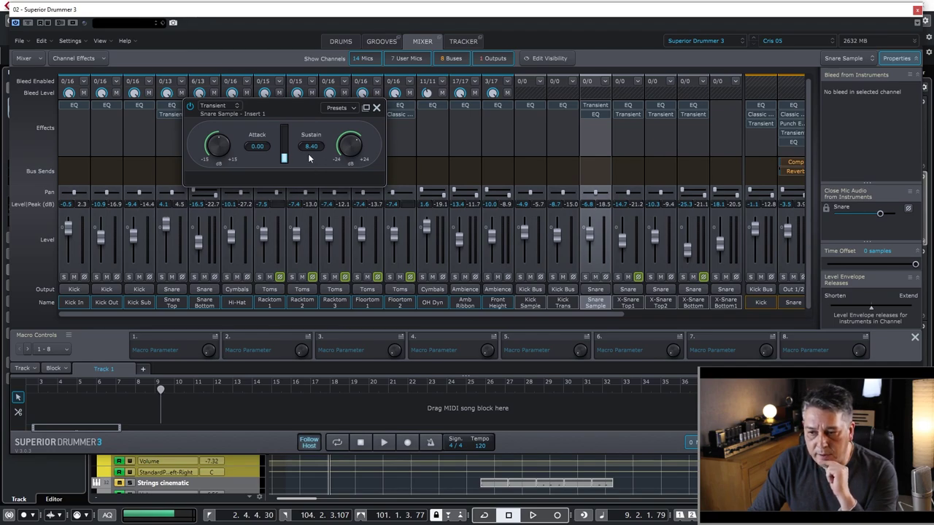
left_click(376, 107)
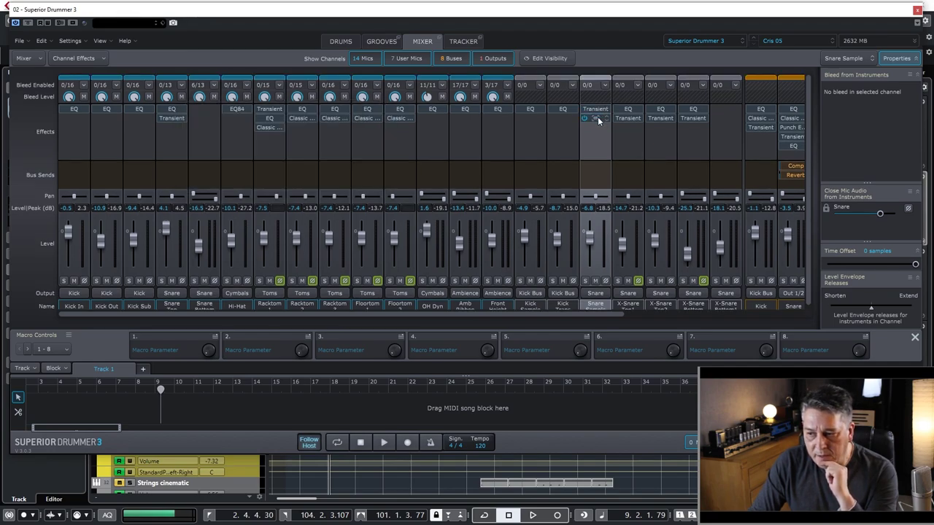
left_click(595, 118)
left_click_drag(633, 117, 235, 121)
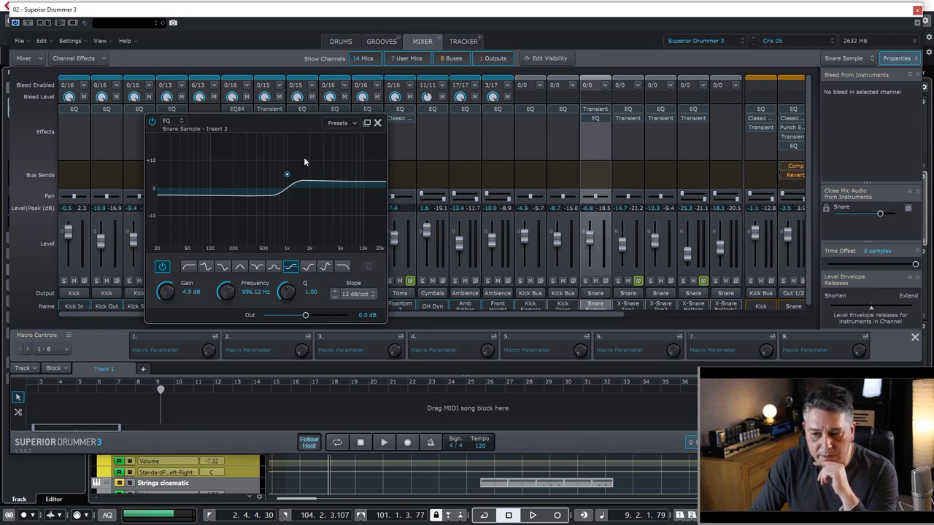
left_click(378, 122)
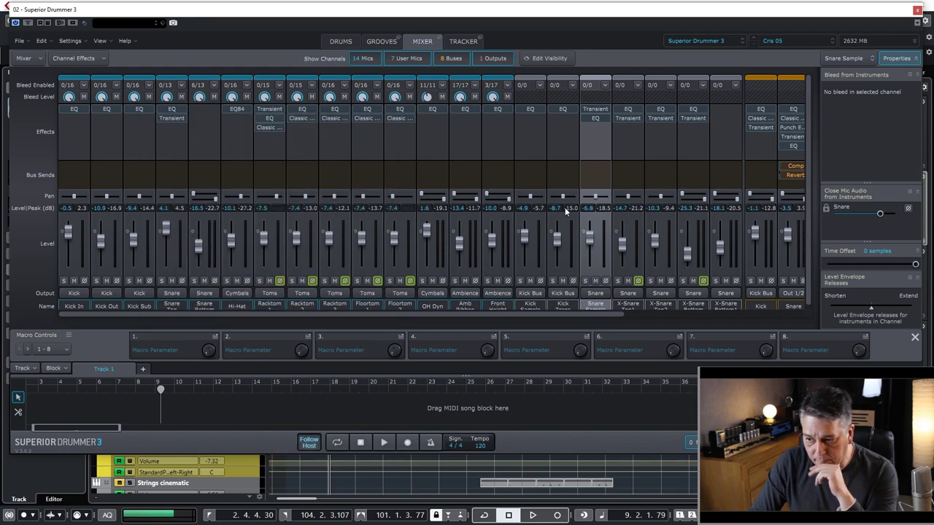
Examine the EQ insert on the X-Snare Top1 channel, including its low-frequency boost and deep mid cut
left_click(620, 304)
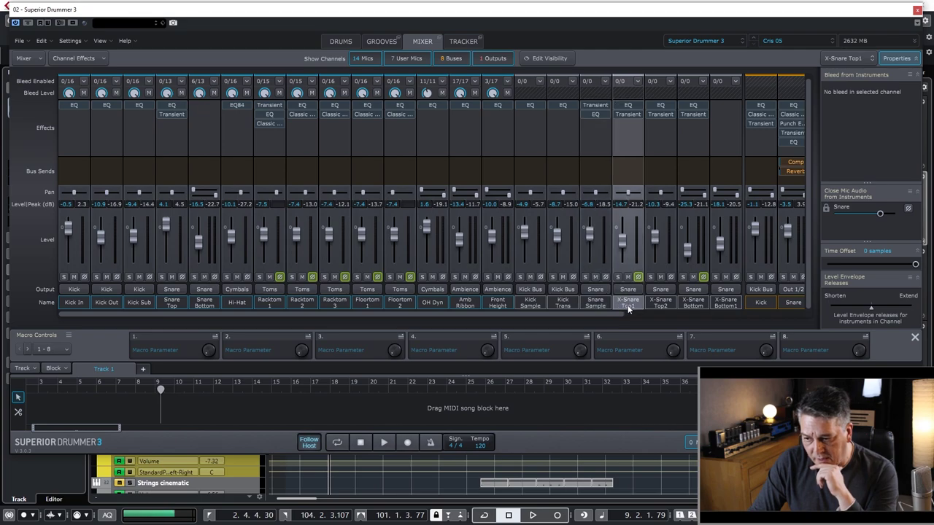
left_click(628, 107)
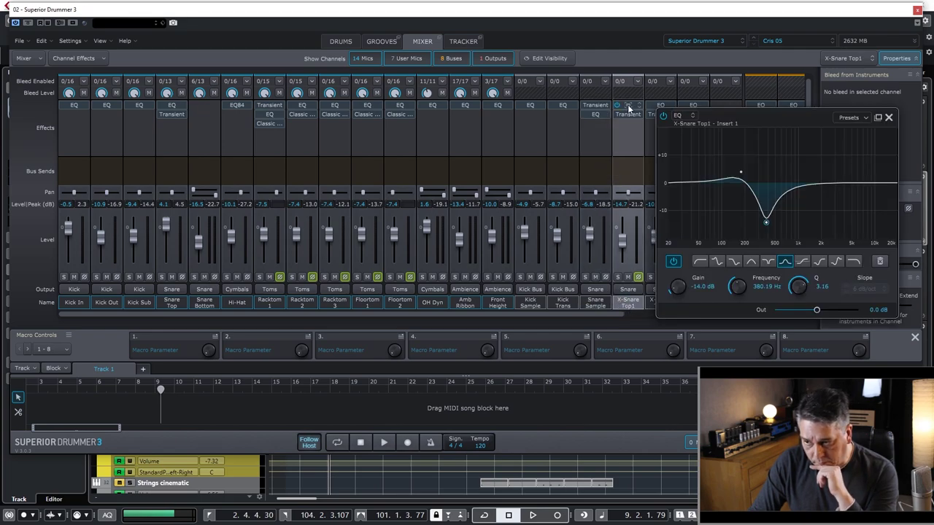
left_click_drag(497, 129, 328, 121)
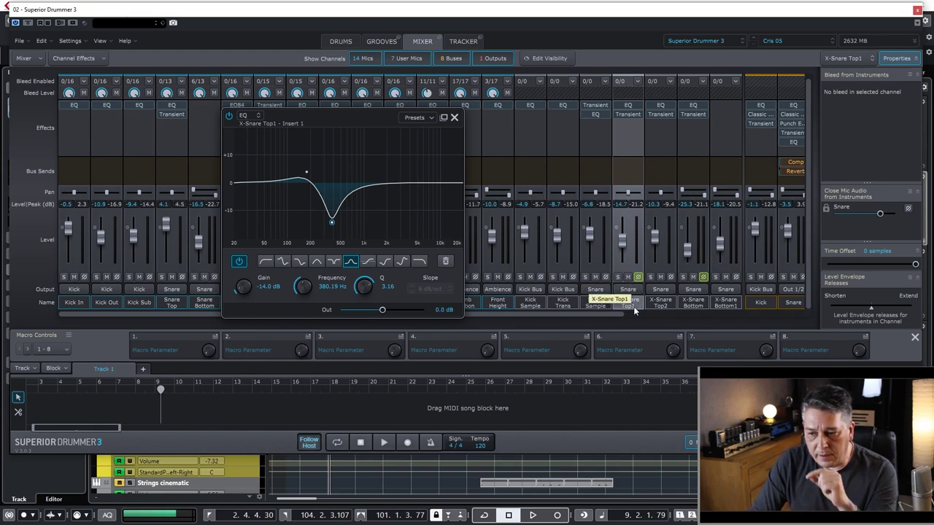
left_click(307, 173)
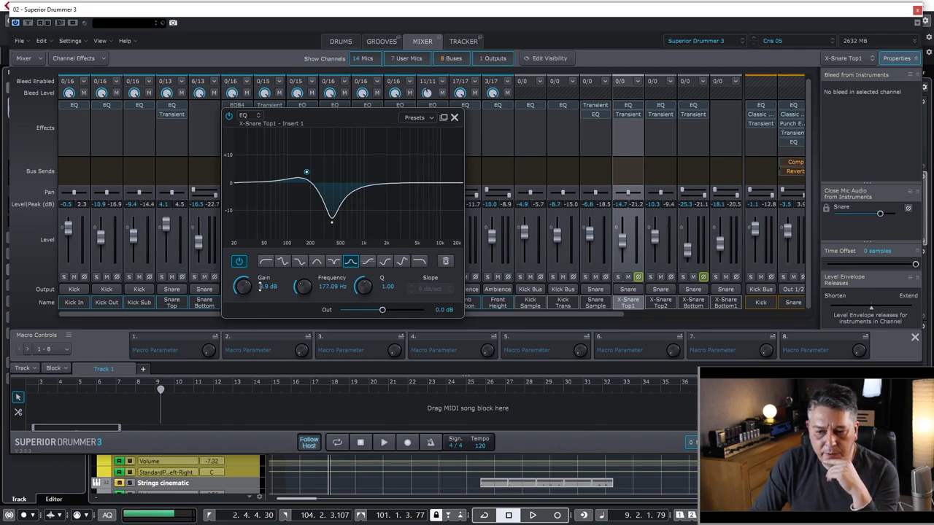
left_click(454, 118)
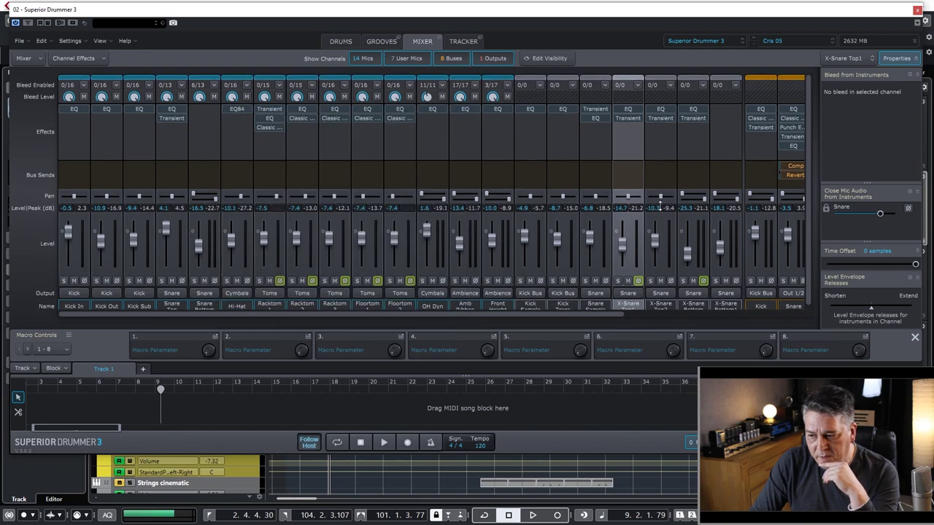
Examine the X-Snare Top2 channel's EQ, checking the high boost, the upper-mid boost and the narrow cut
left_click(667, 305)
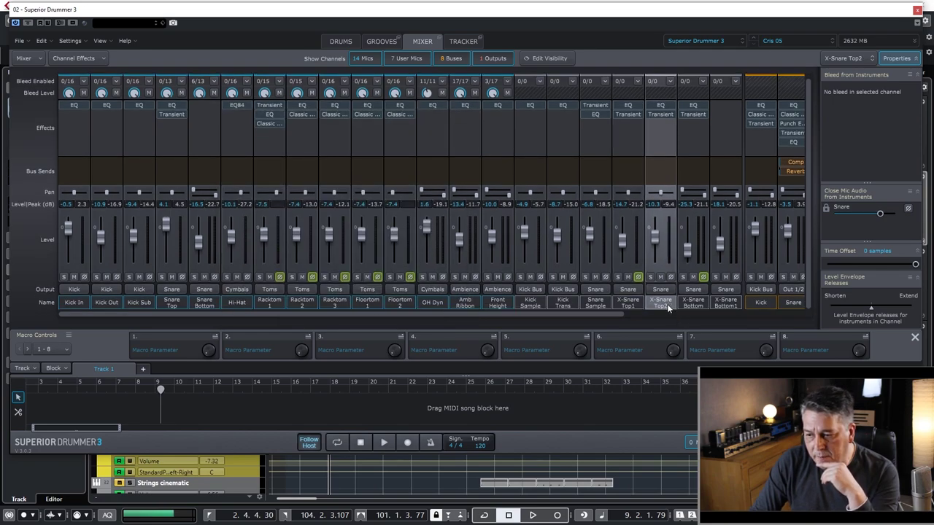
left_click(660, 105)
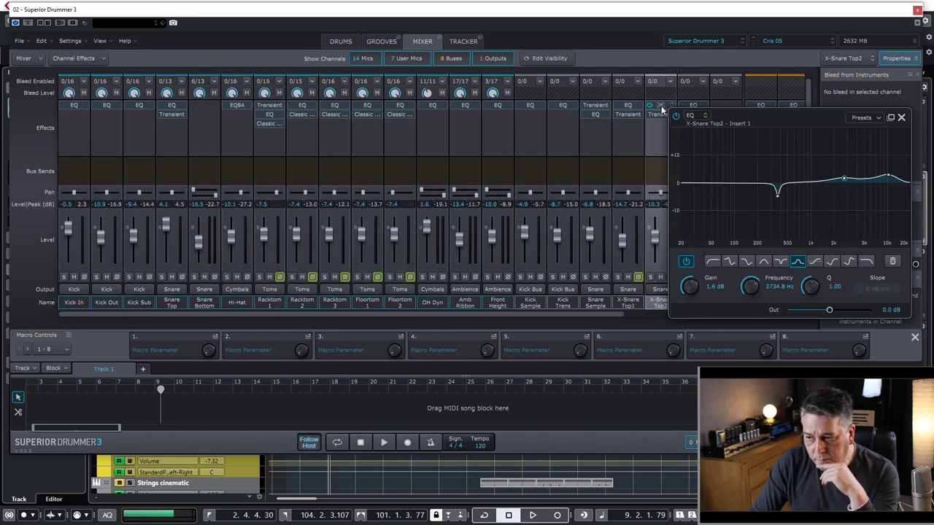
left_click_drag(776, 115, 223, 126)
left_click(335, 188)
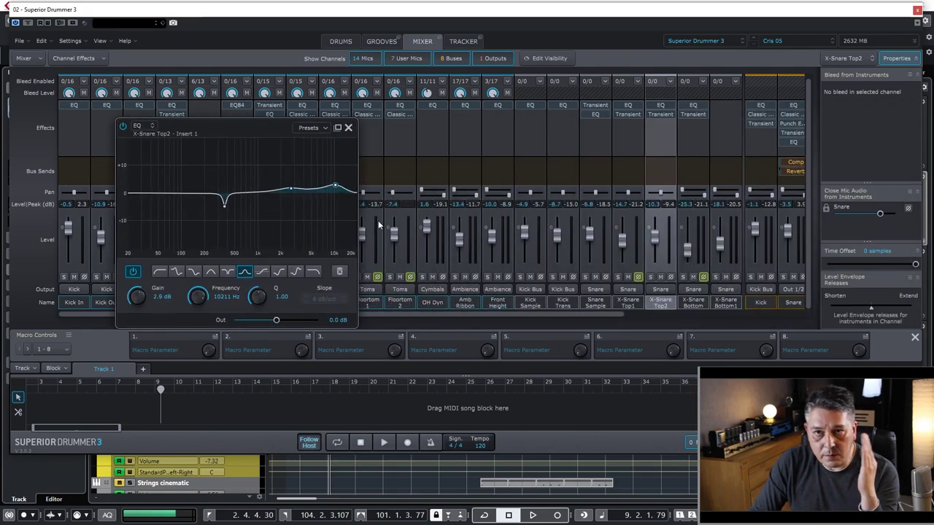
left_click(290, 190)
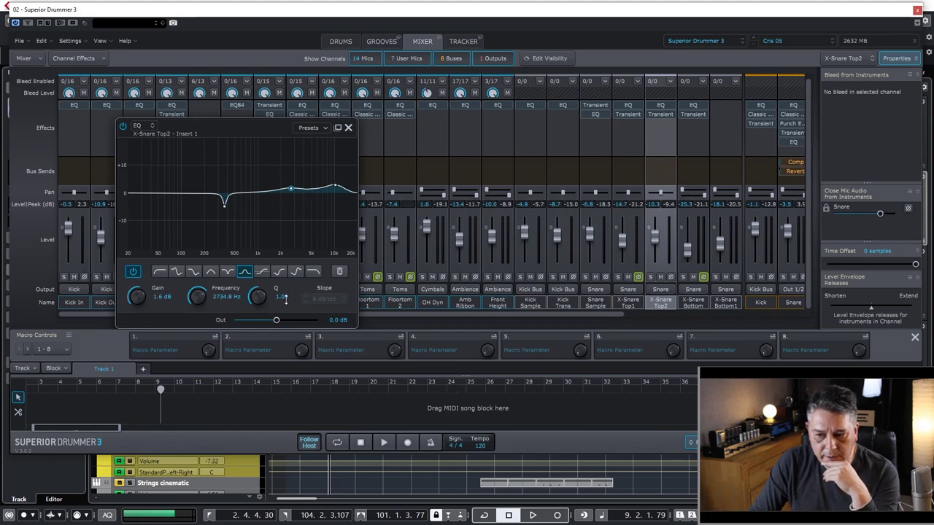
left_click(224, 206)
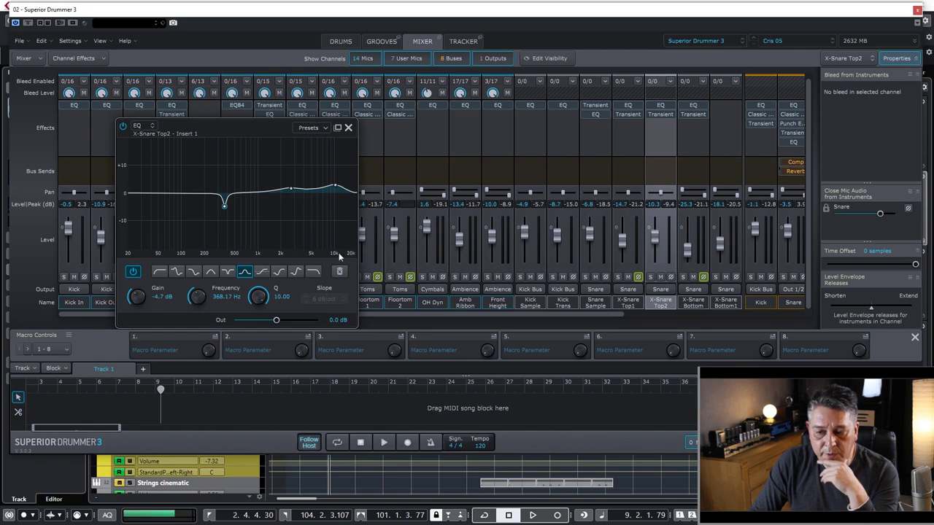
left_click(347, 128)
Examine the X-Snare Bottom channel's EQ, checking the settings of its high, mid and low bands
left_click(693, 304)
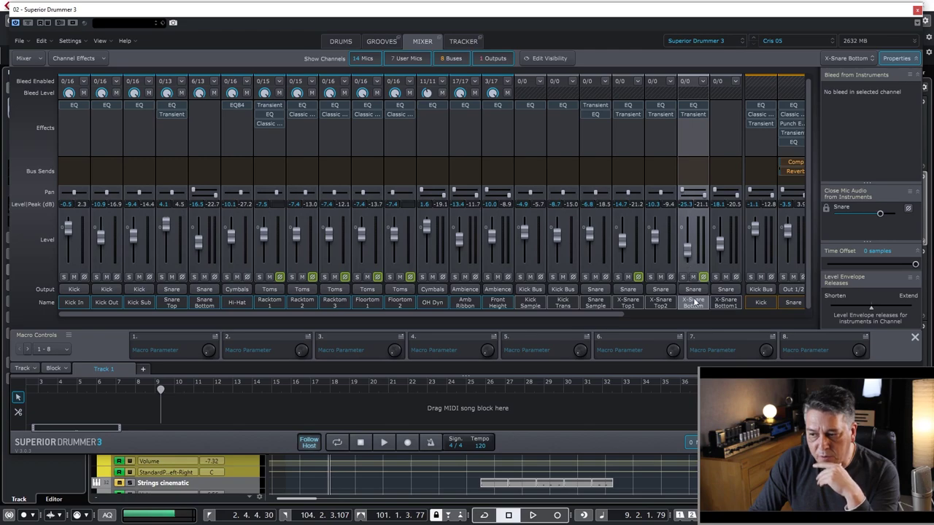
left_click(692, 108)
left_click_drag(744, 133, 305, 182)
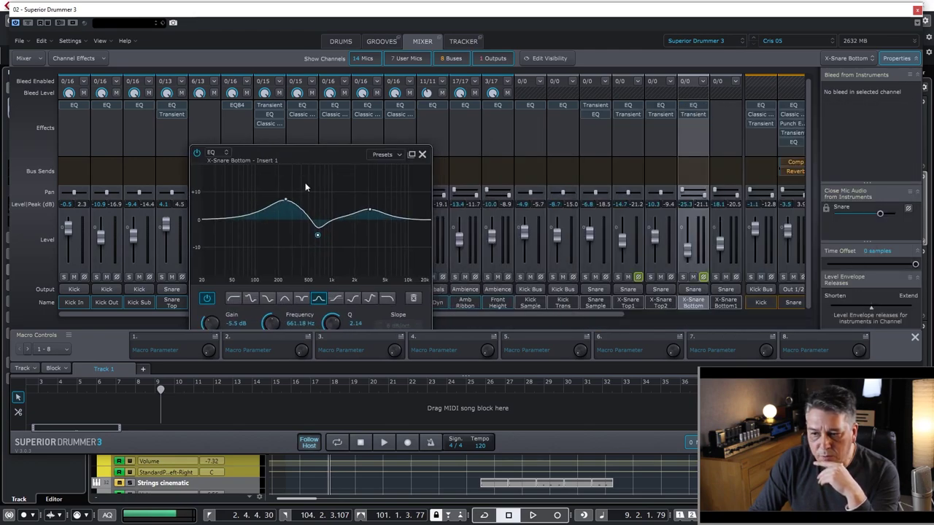
left_click(368, 212)
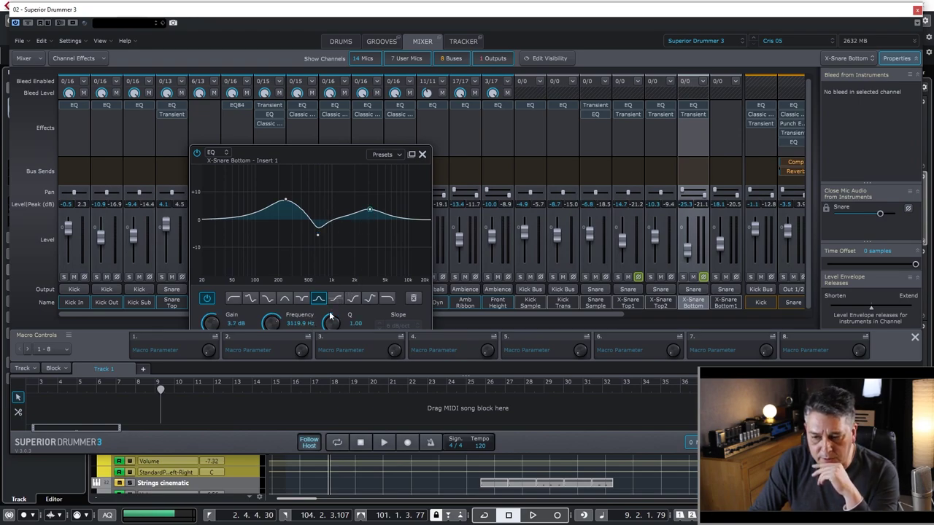
left_click(317, 234)
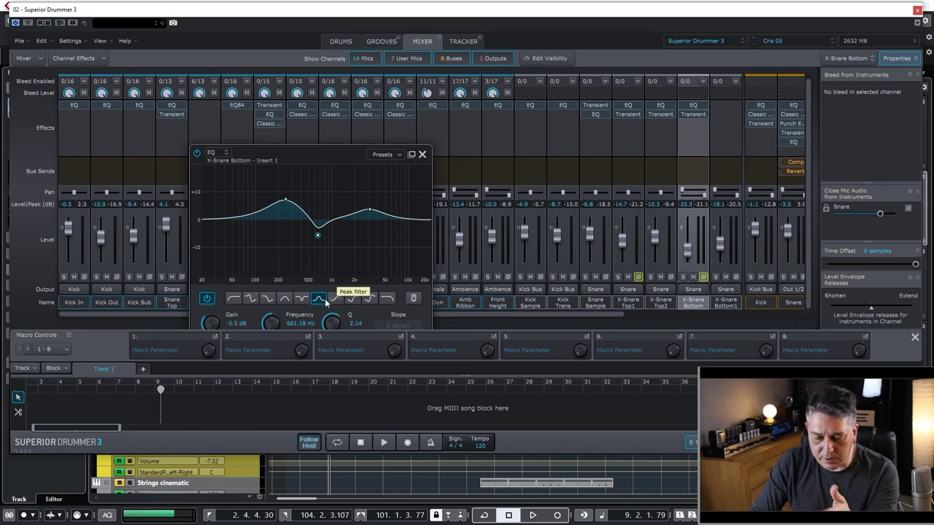
left_click(286, 202)
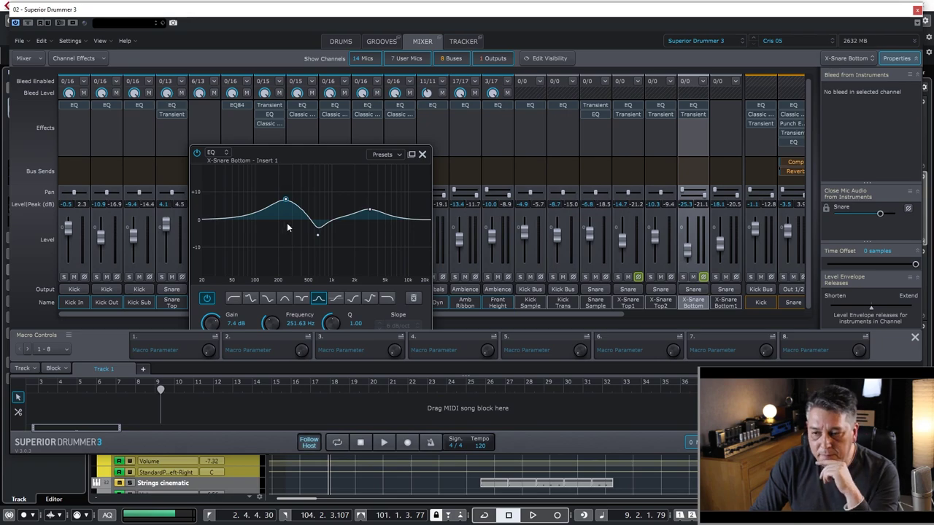
left_click(422, 155)
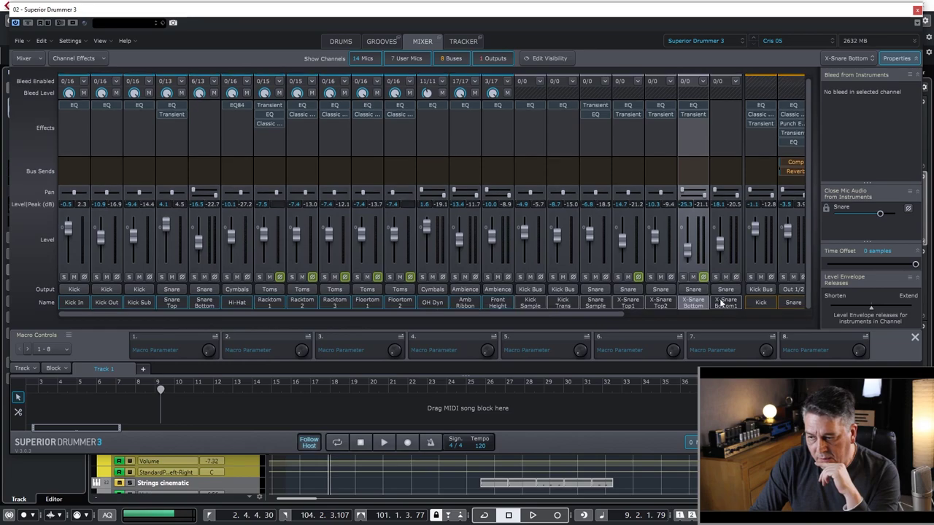
Review the X-Snare Bottom1 channel and the Snare bus with its effects and sends among the mixer's buses
left_click(727, 300)
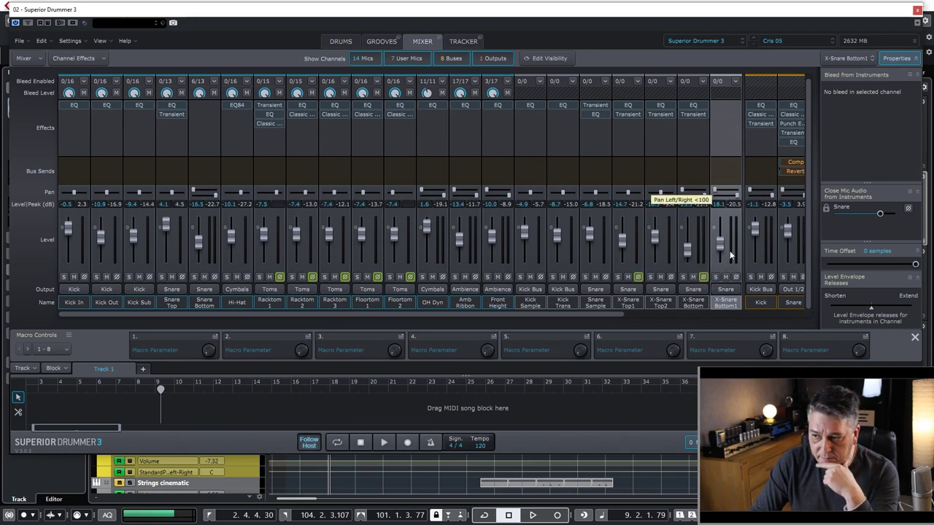
left_click_drag(611, 315, 820, 314)
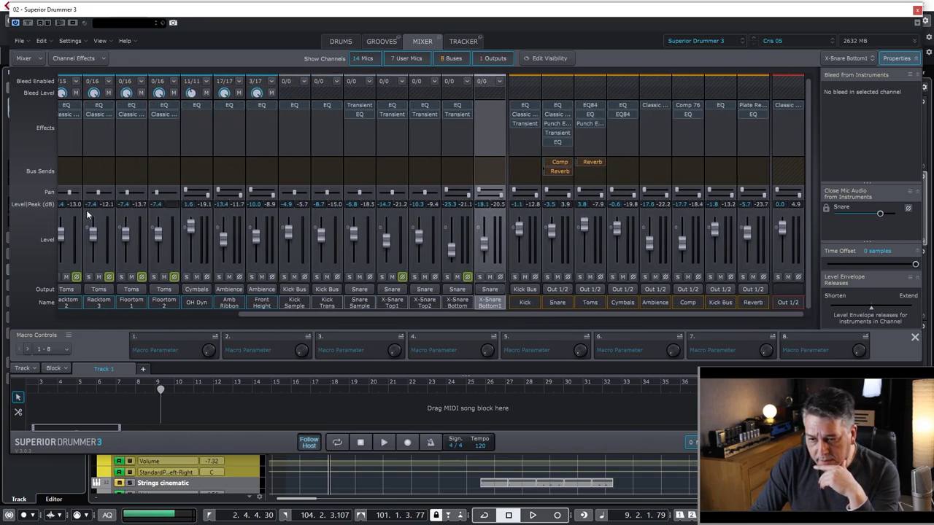
left_click(589, 161)
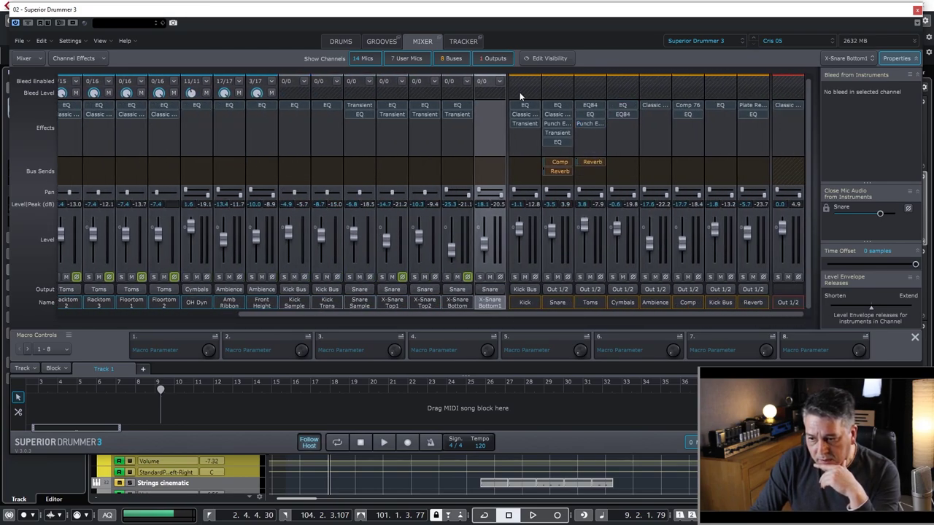
left_click(552, 300)
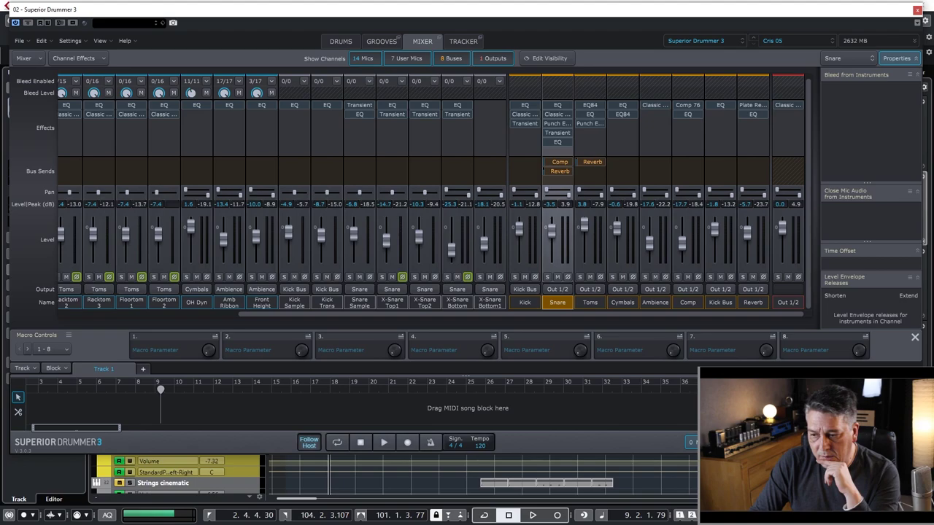
left_click_drag(474, 317, 120, 310)
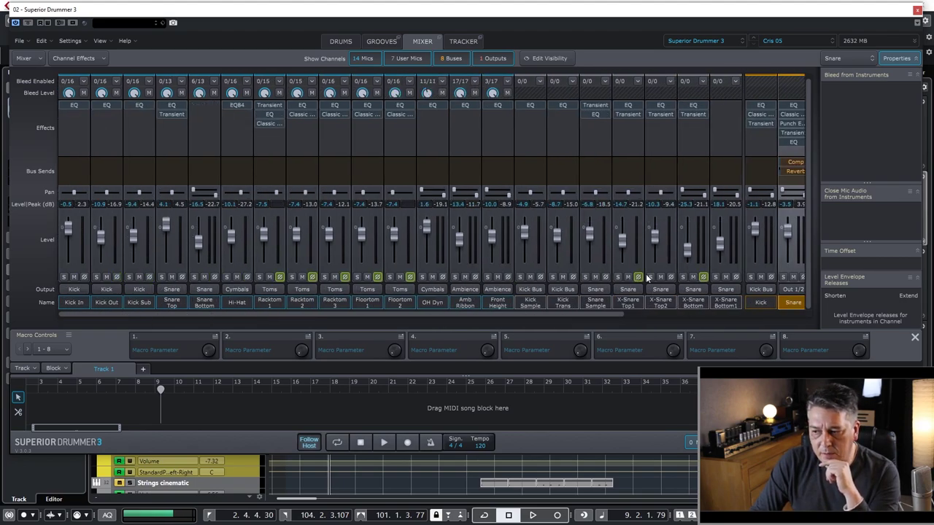
Inspect the EQ84 insert on the Hi-Hat channel, including its band gains and cut filters
left_click(238, 302)
left_click(237, 105)
left_click_drag(409, 115, 307, 124)
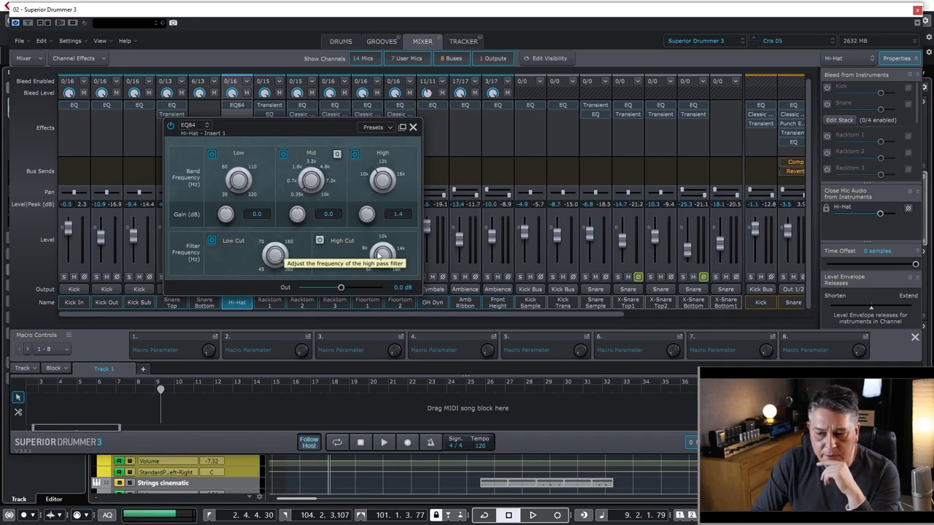
left_click(413, 127)
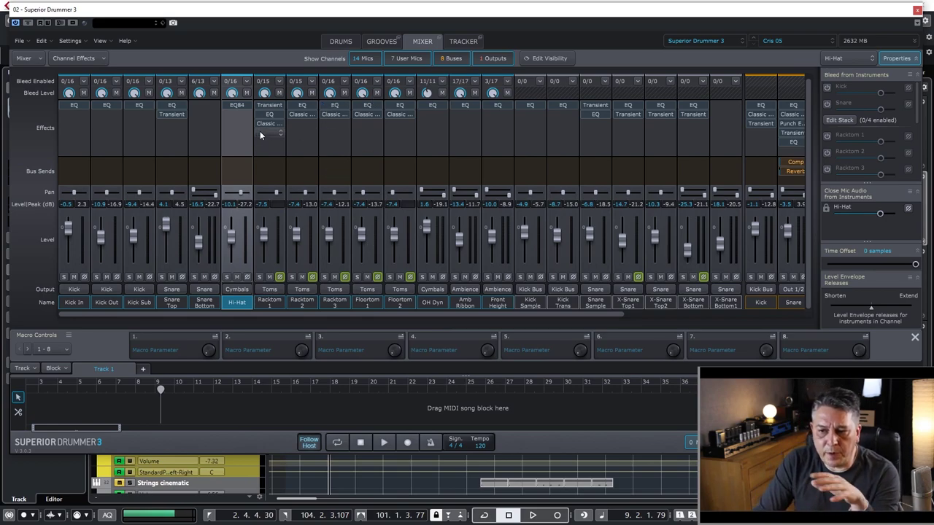
Check the Transient insert on the Racktom 1 channel and remove it from the effects slot
left_click(268, 105)
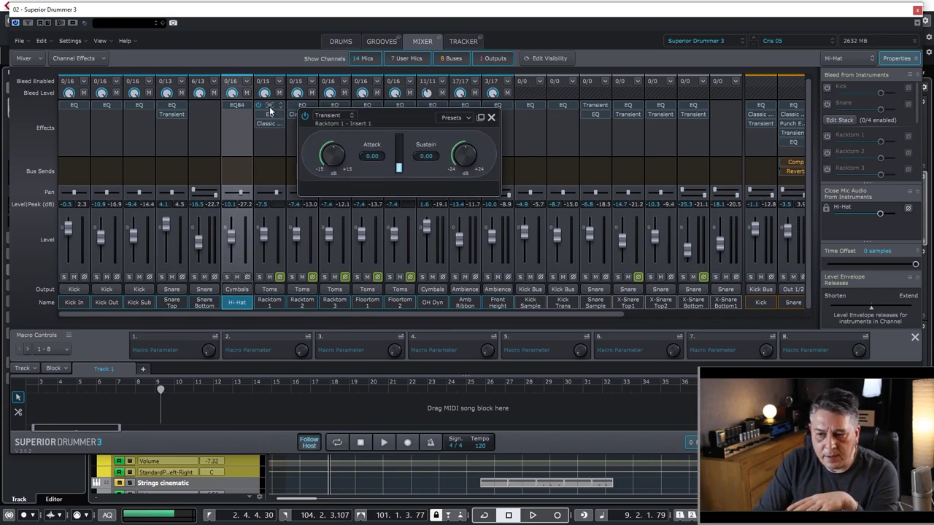
left_click_drag(408, 114, 364, 115)
left_click(447, 118)
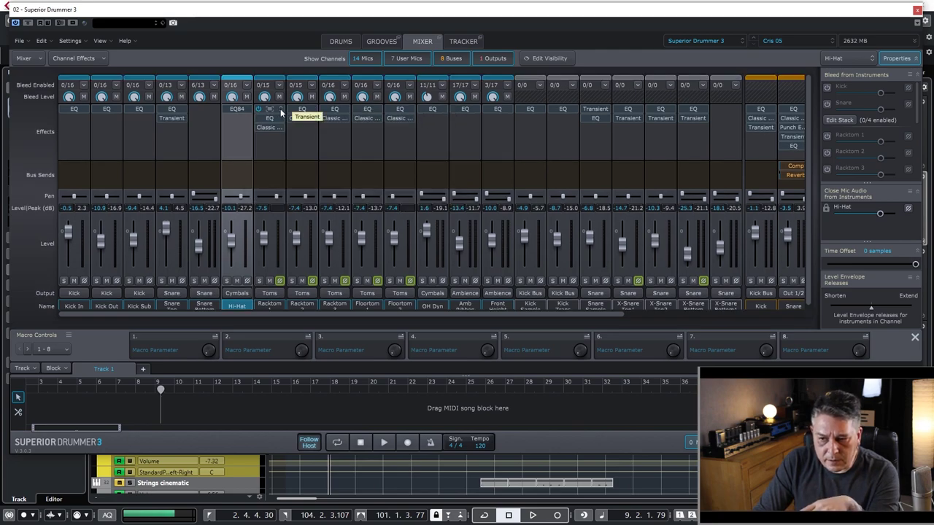
left_click(280, 109)
left_click(303, 121)
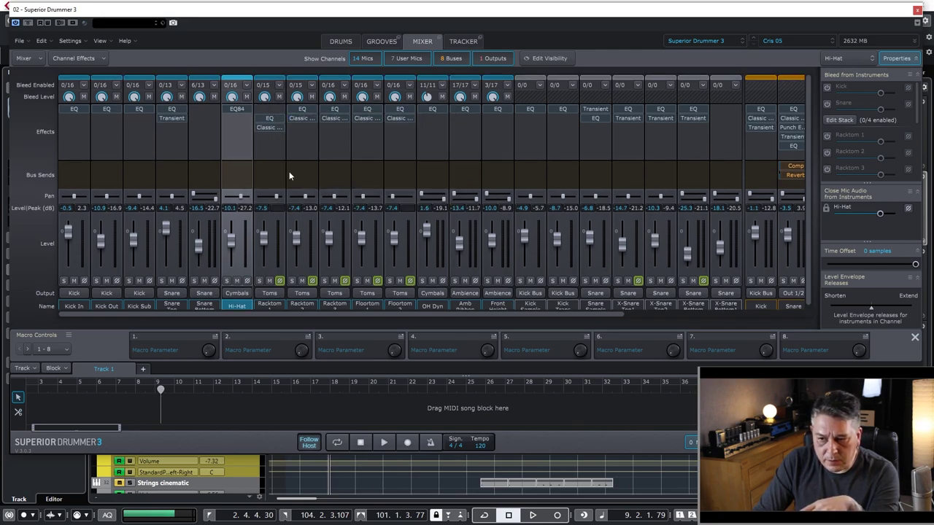
Examine the Racktom 1 channel's EQ bands, from the high boost down to the low cut, and its Classic Compressor settings
left_click(268, 119)
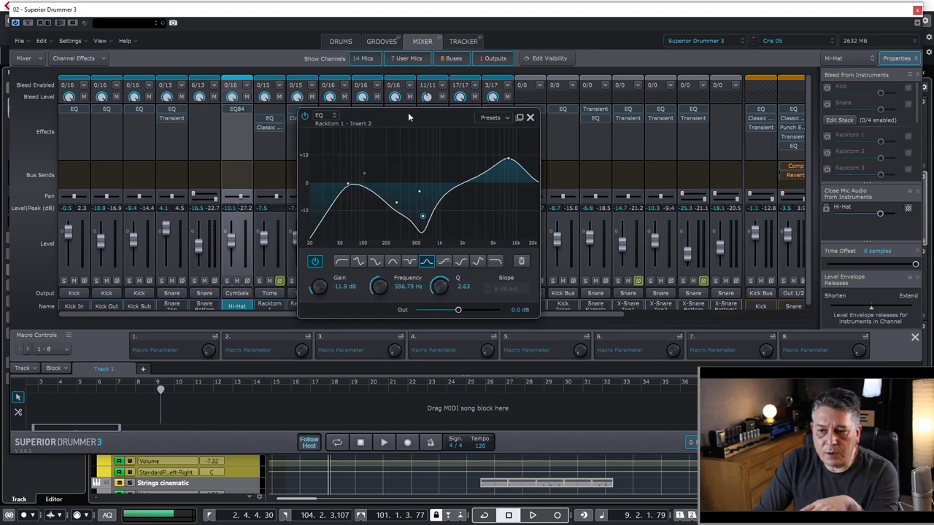
left_click_drag(428, 114, 325, 111)
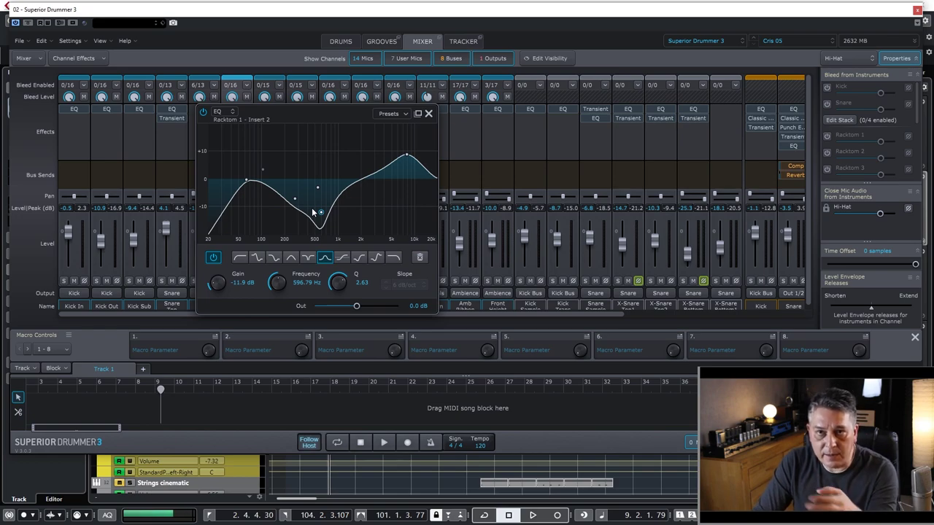
left_click(406, 156)
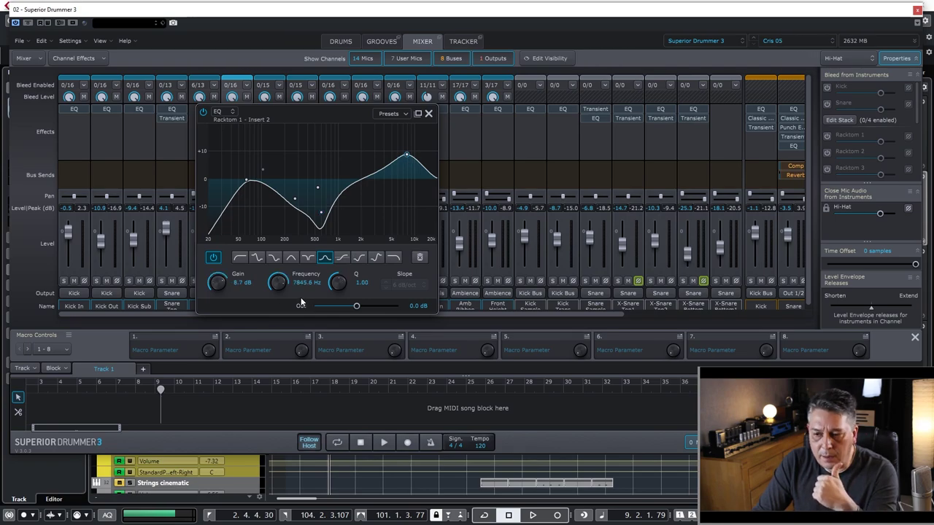
left_click(321, 214)
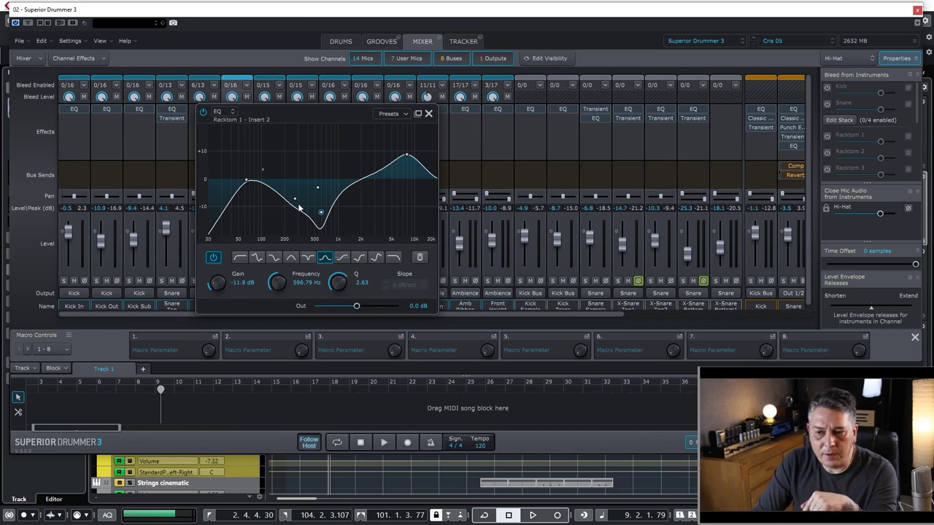
left_click(294, 200)
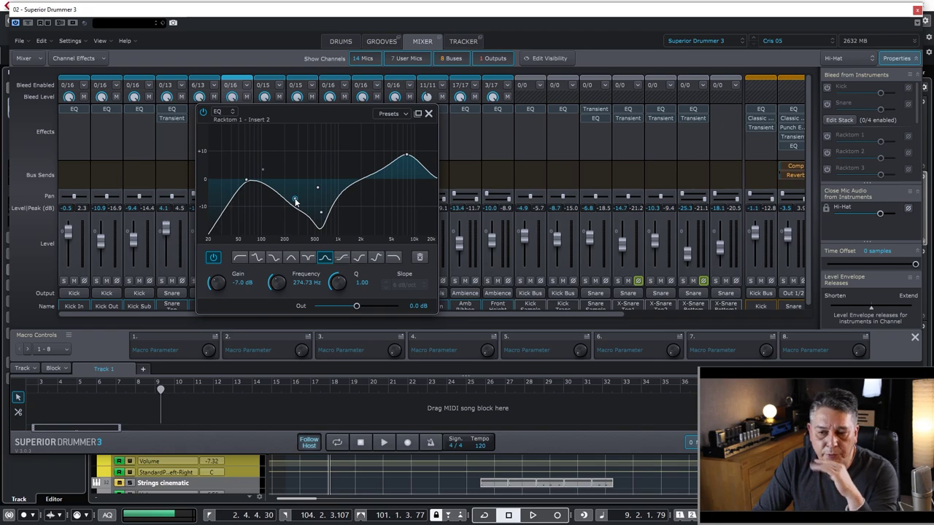
left_click(246, 180)
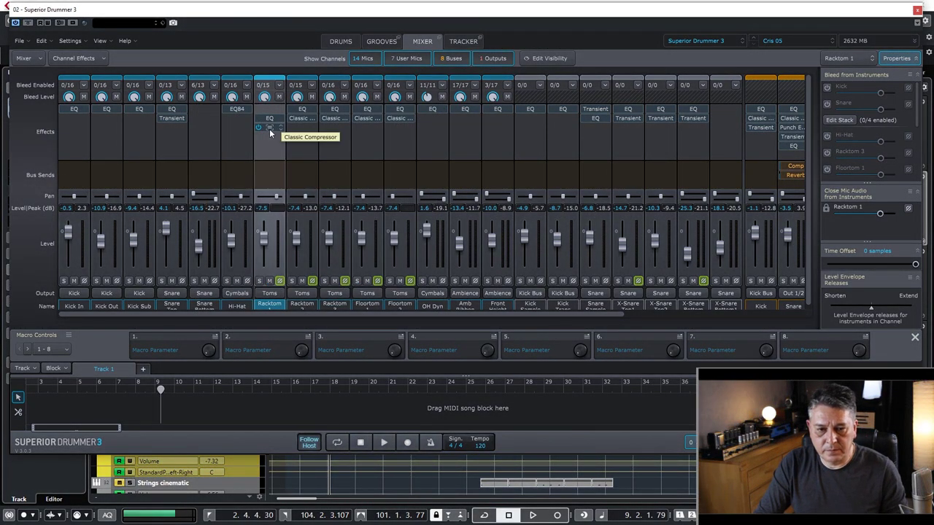
left_click(269, 129)
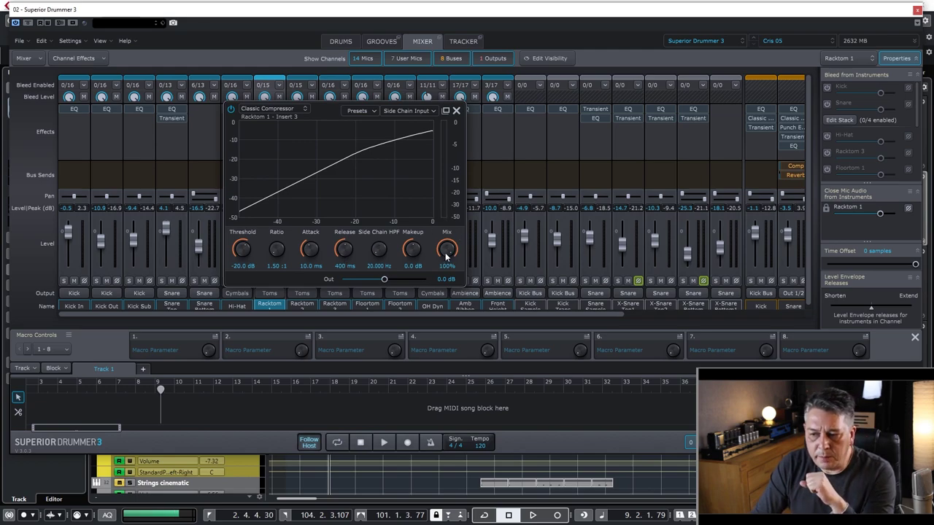
left_click(457, 111)
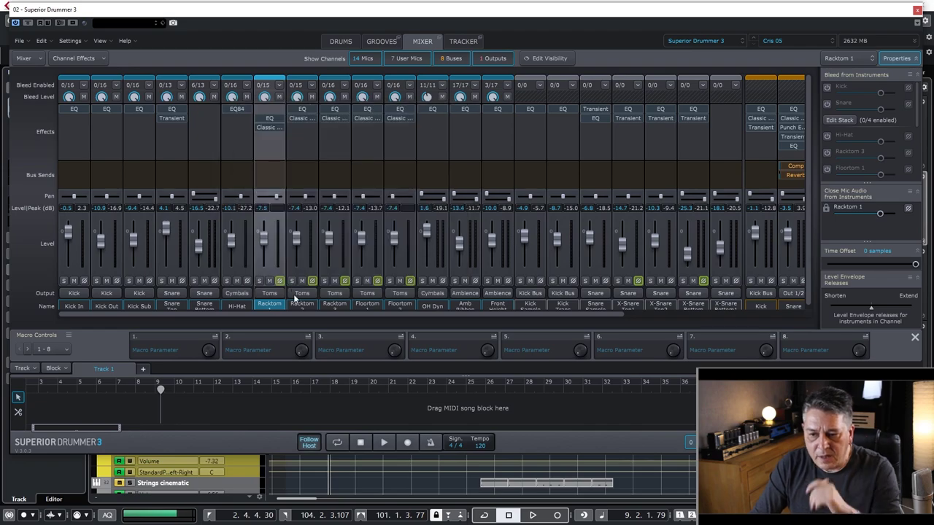
Inspect the Racktom 2 channel's EQ, checking the settings of its high, mid and low-mid bands
left_click(307, 111)
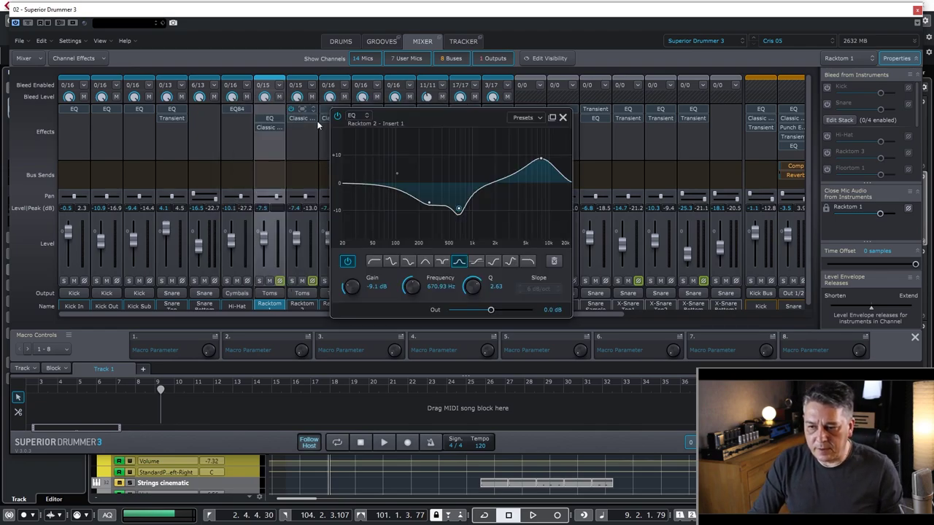
left_click_drag(490, 120, 347, 132)
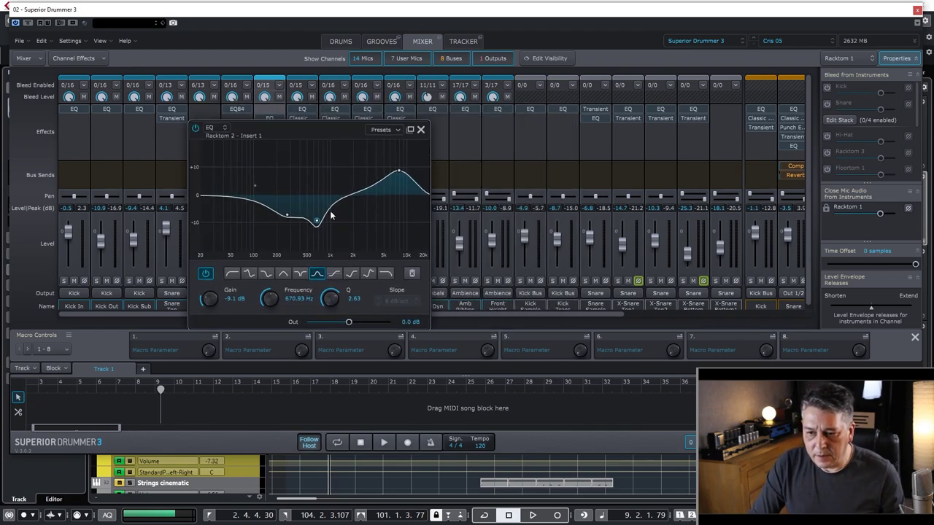
left_click(400, 175)
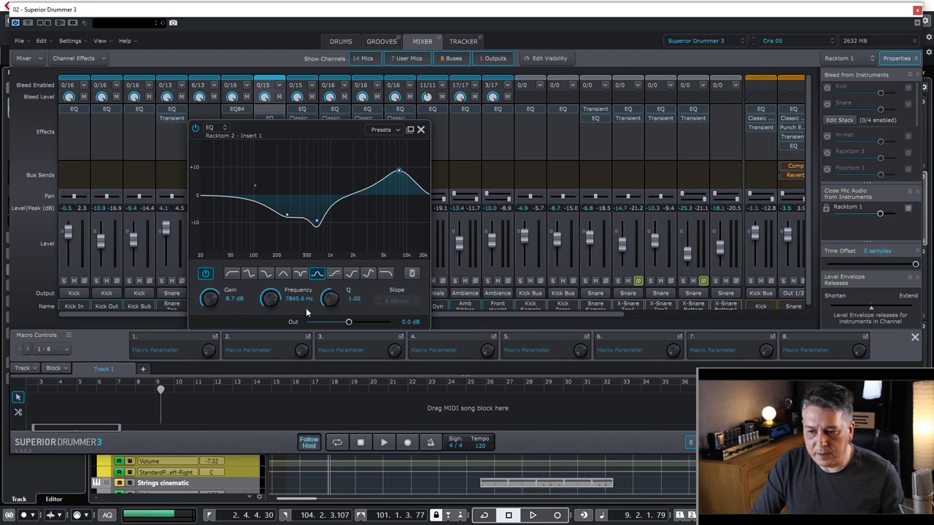
left_click(317, 224)
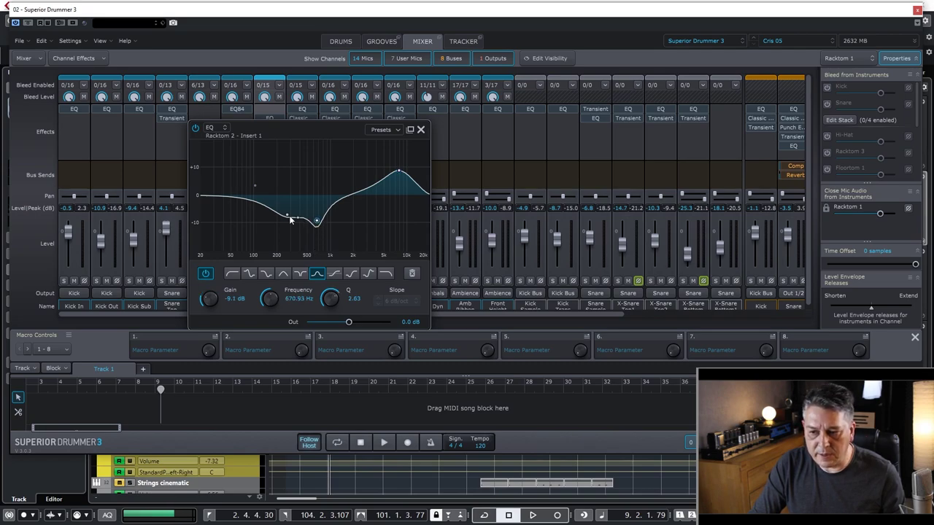
left_click(287, 218)
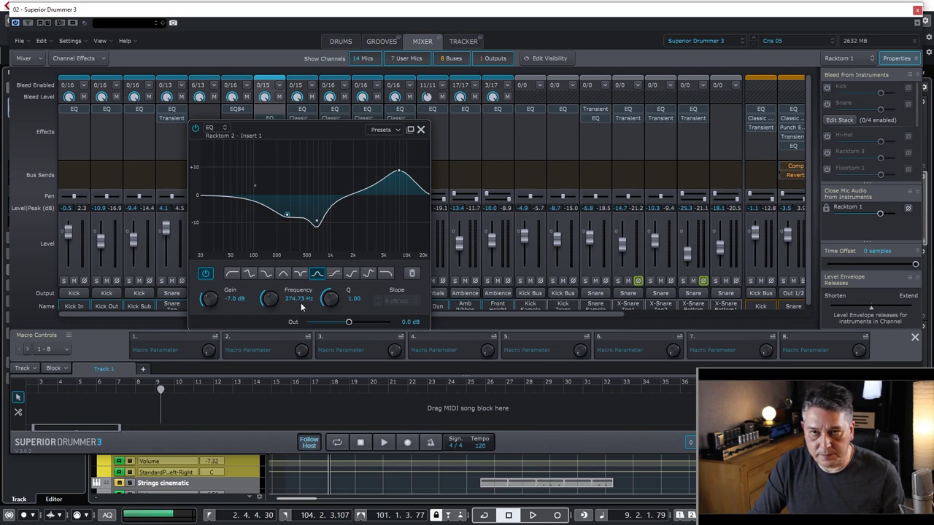
left_click(421, 130)
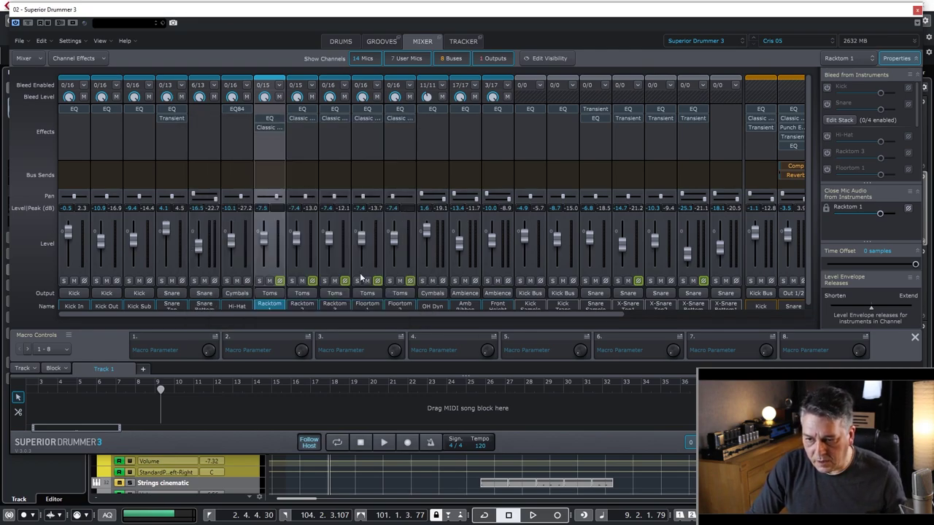
Compare the Classic Compressor settings on Racktom 1 and Racktom 2, rechecking the Racktom 2 EQ in between
left_click(269, 129)
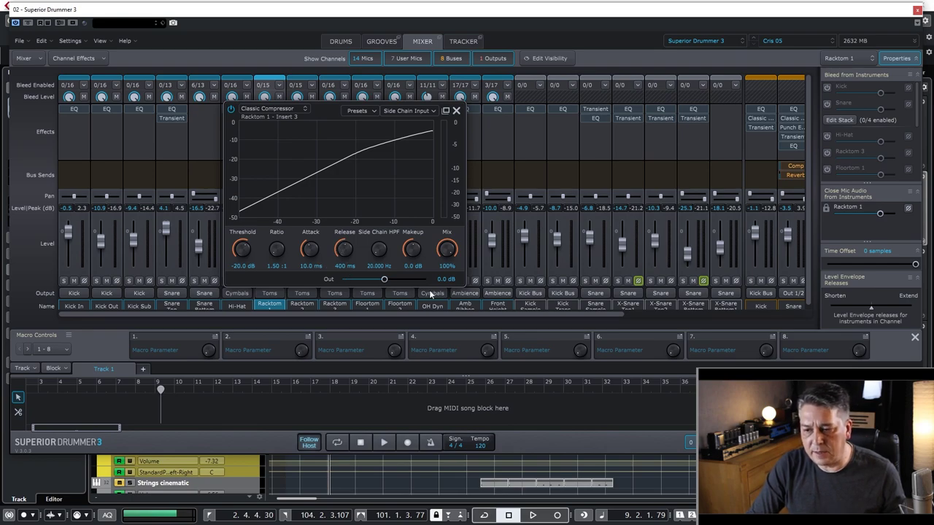
left_click(456, 110)
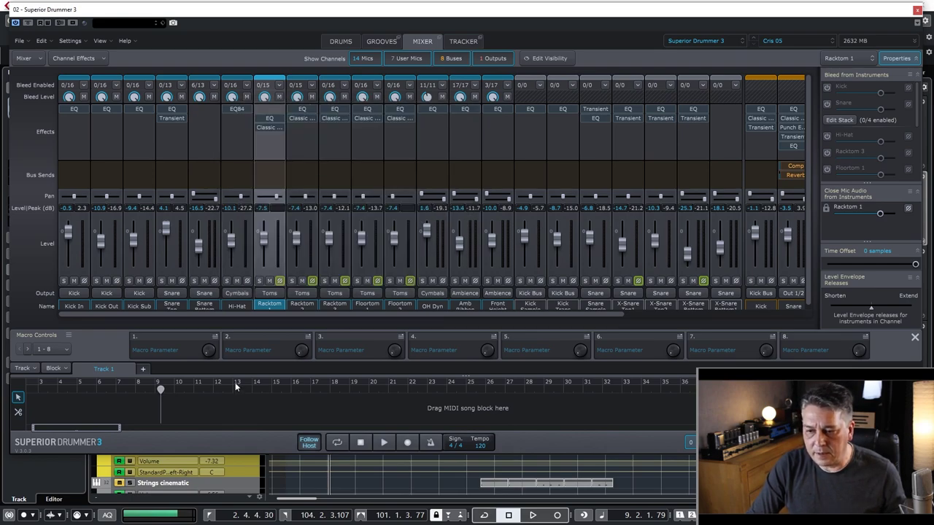
left_click(303, 110)
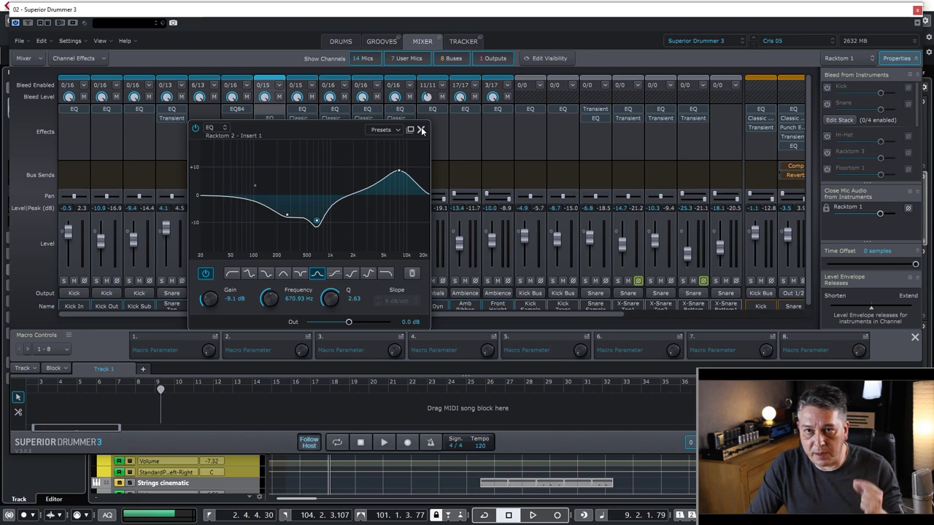
left_click(421, 129)
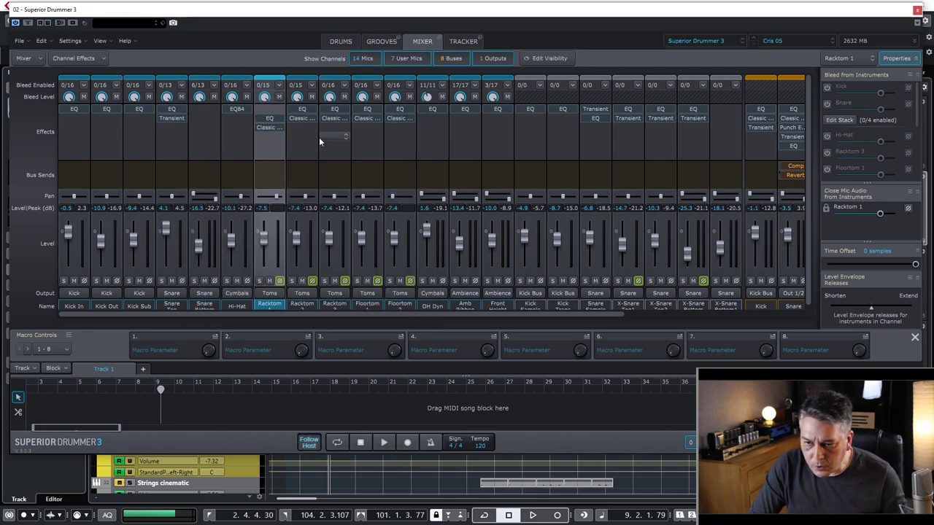
left_click(301, 119)
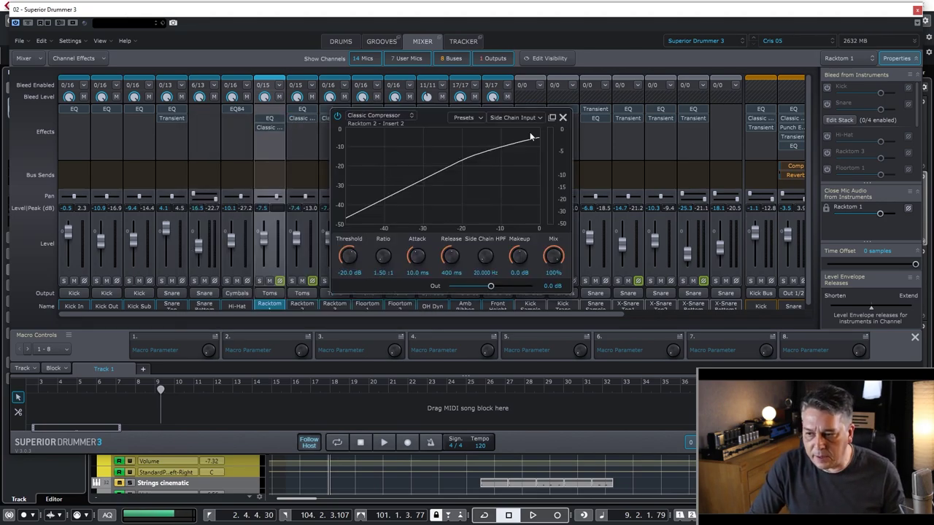
left_click(563, 116)
Check the EQ curve and the Classic Compressor settings on the Racktom 3 channel
left_click(335, 109)
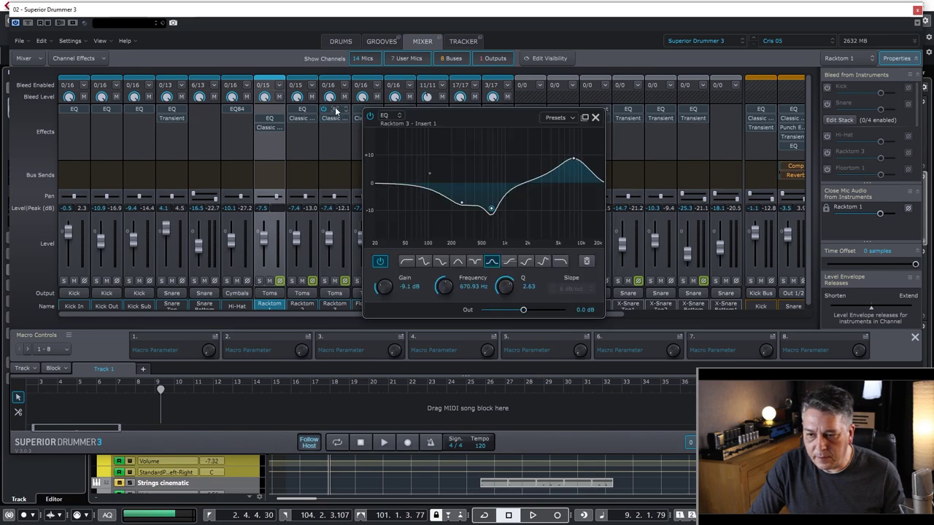
left_click(595, 117)
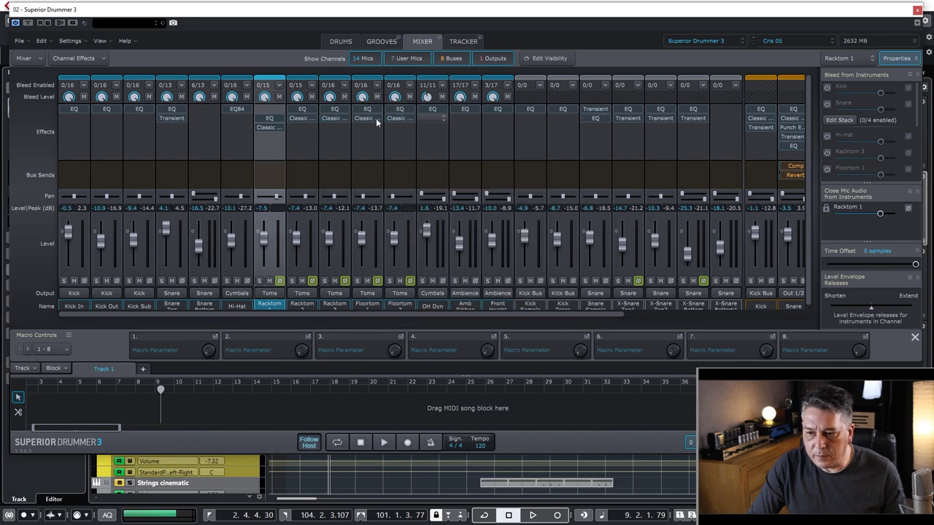
left_click(333, 118)
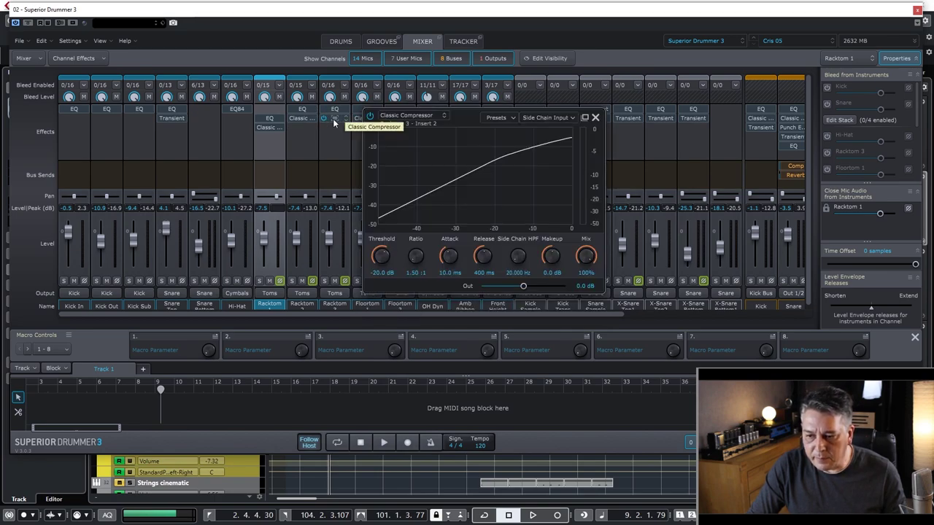
left_click(595, 117)
Select the Floortom 1 channel and review its EQ and Classic Compressor inserts
left_click(371, 305)
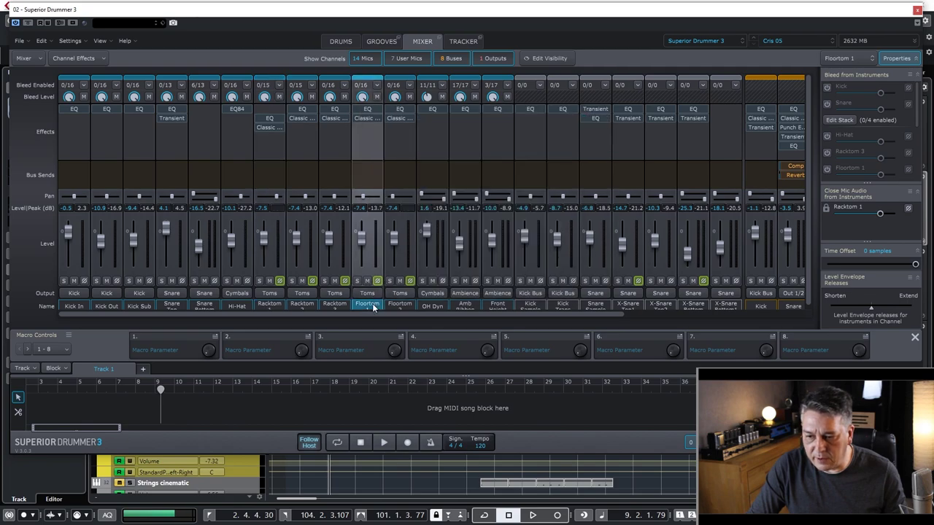
left_click(367, 112)
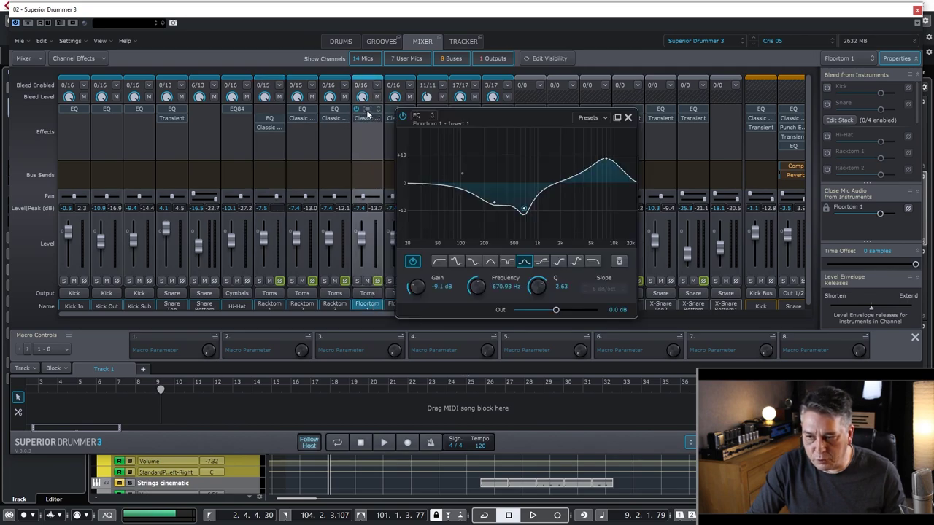
left_click(628, 118)
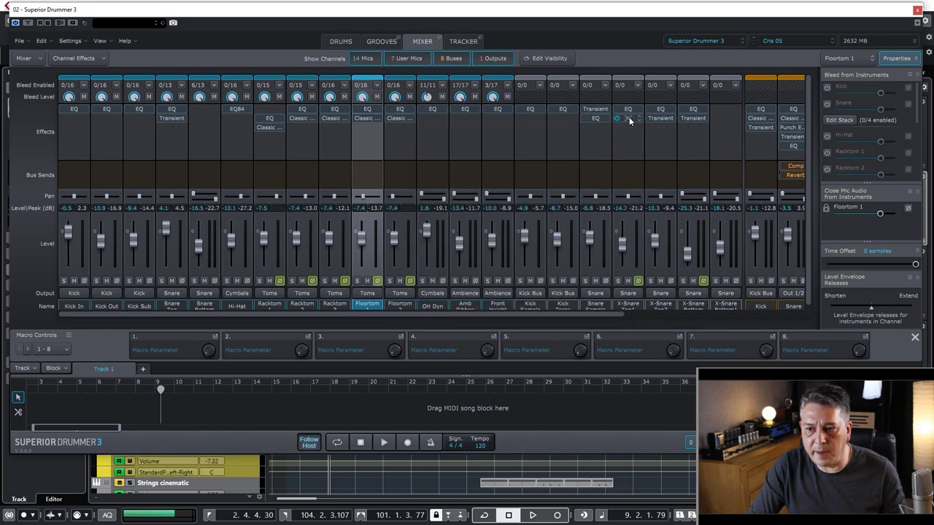
left_click(366, 119)
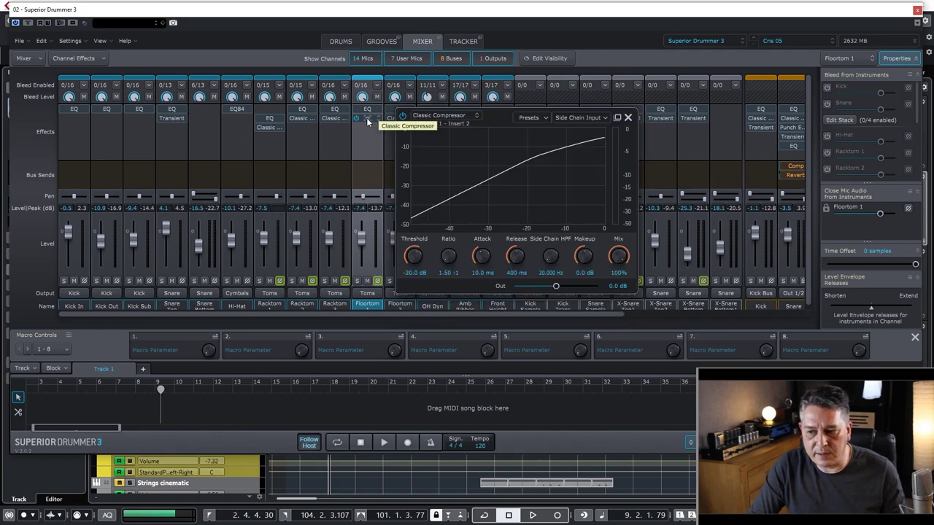
left_click(367, 122)
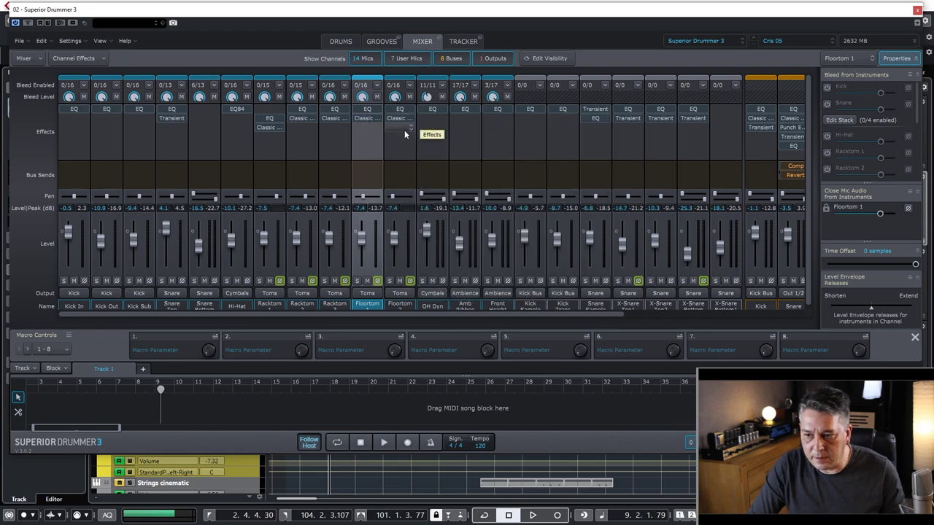
Select the Floortom 2 channel and examine its EQ's high, mid and low-mid bands and low cut filter
left_click(398, 305)
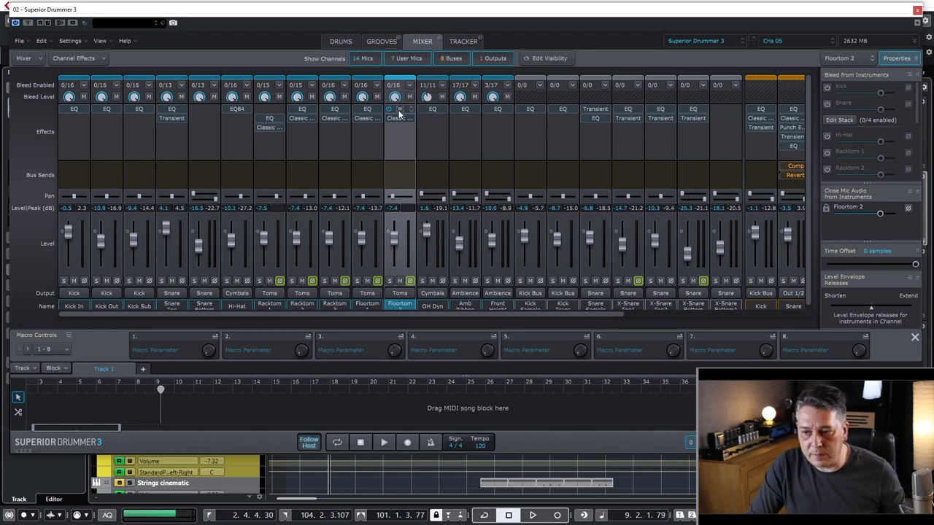
left_click(400, 110)
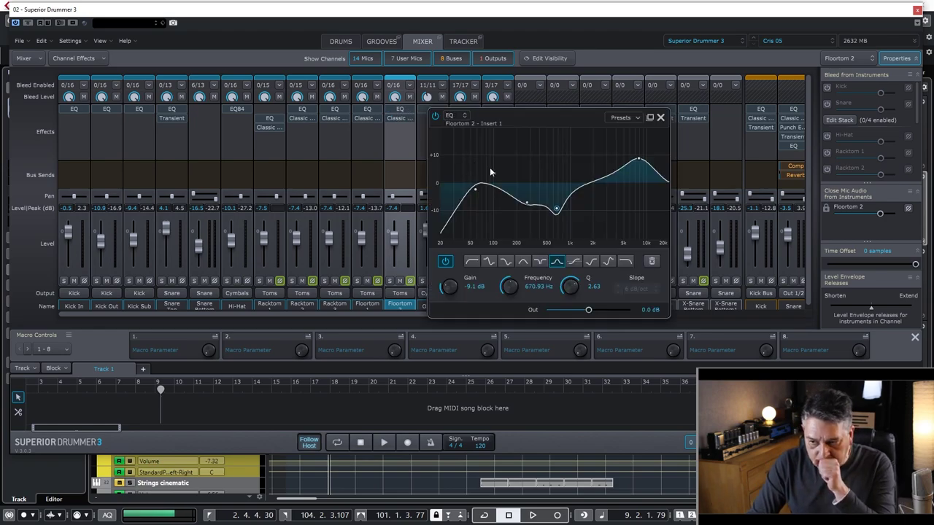
left_click_drag(577, 118, 442, 124)
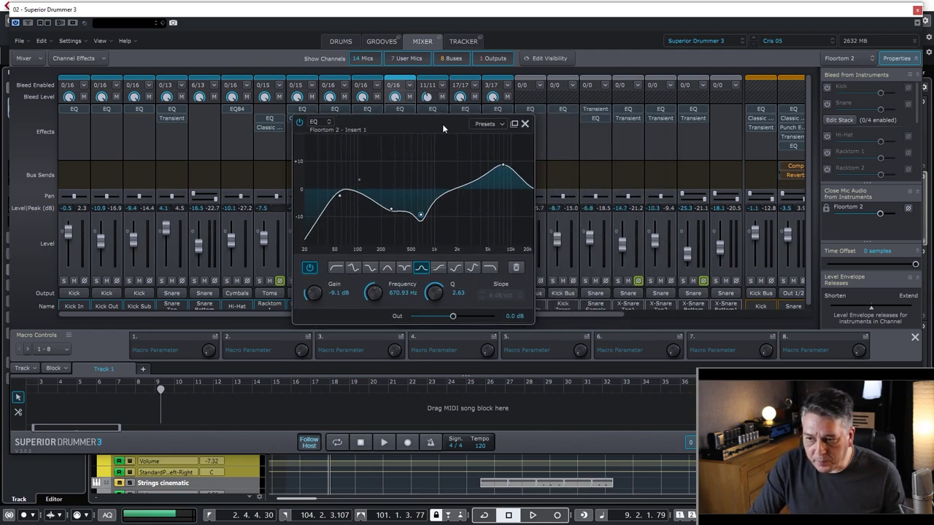
left_click(503, 167)
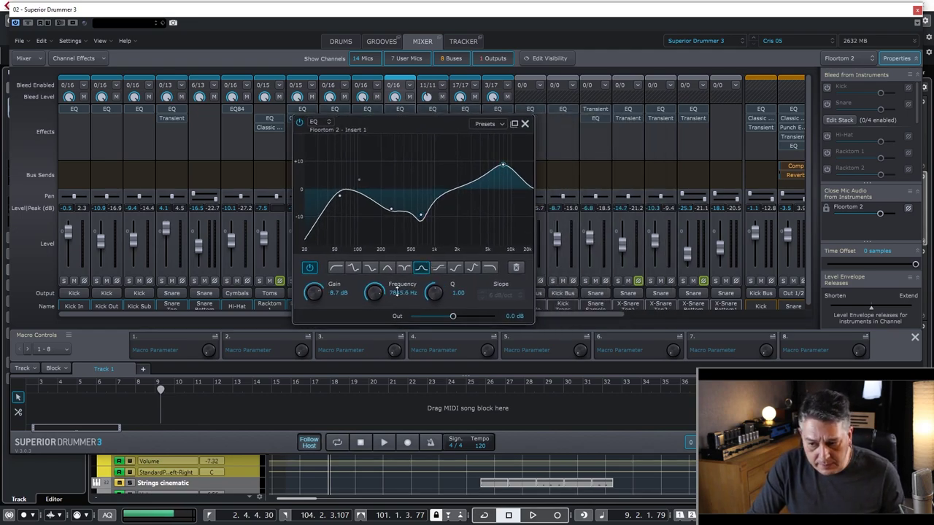
left_click(422, 219)
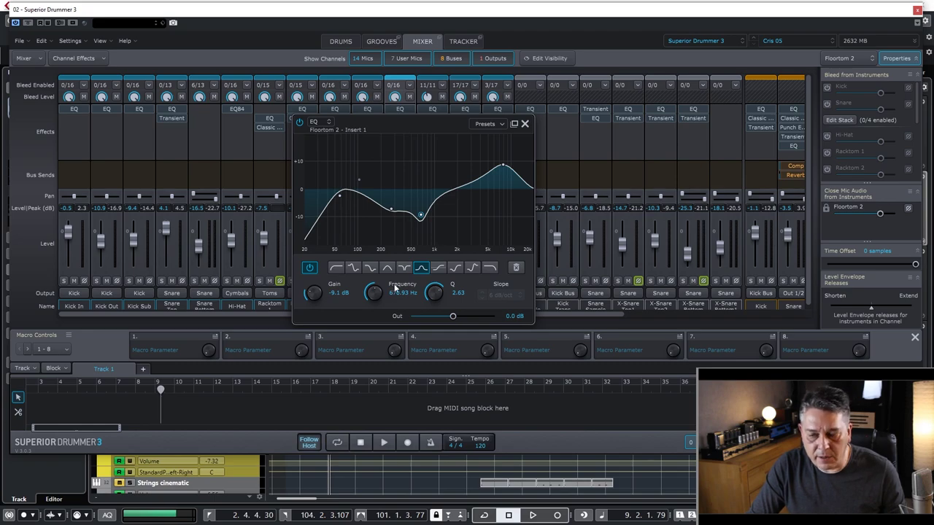
left_click(393, 210)
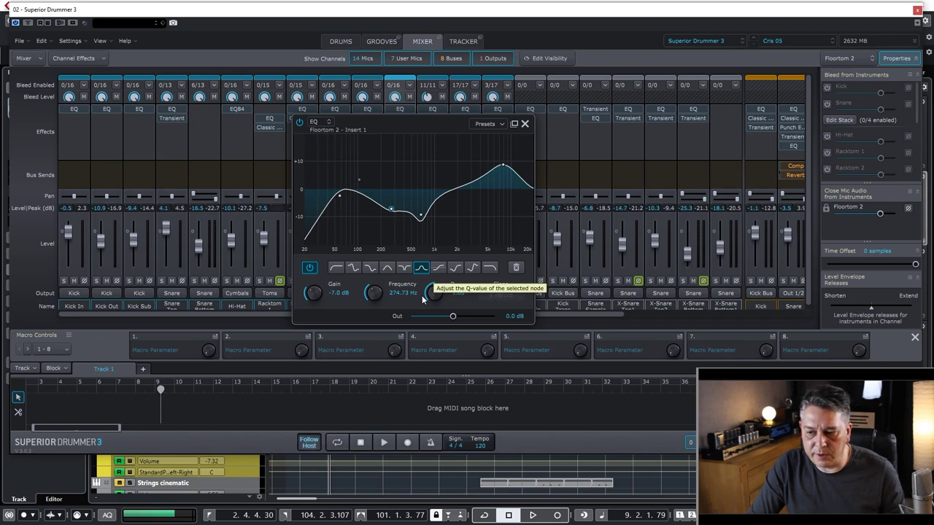
left_click(339, 196)
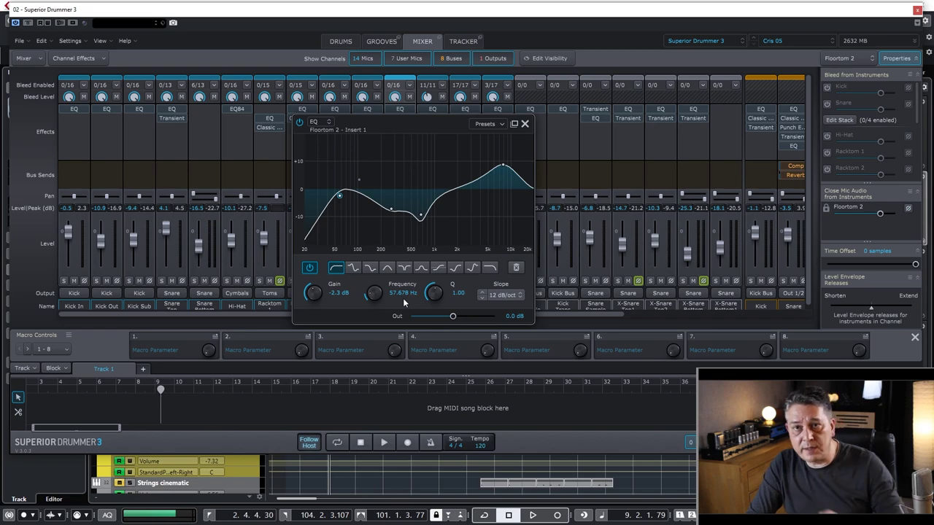
left_click(524, 124)
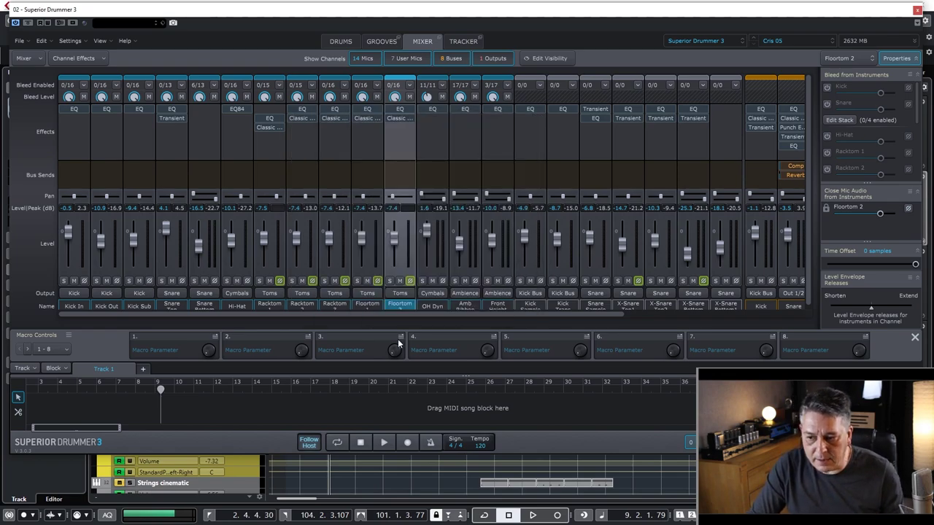
Check the Classic Compressor settings on the Floortom 2 channel, and locate the Toms bus that receives the tom channels
left_click(399, 119)
left_click_drag(492, 116, 396, 117)
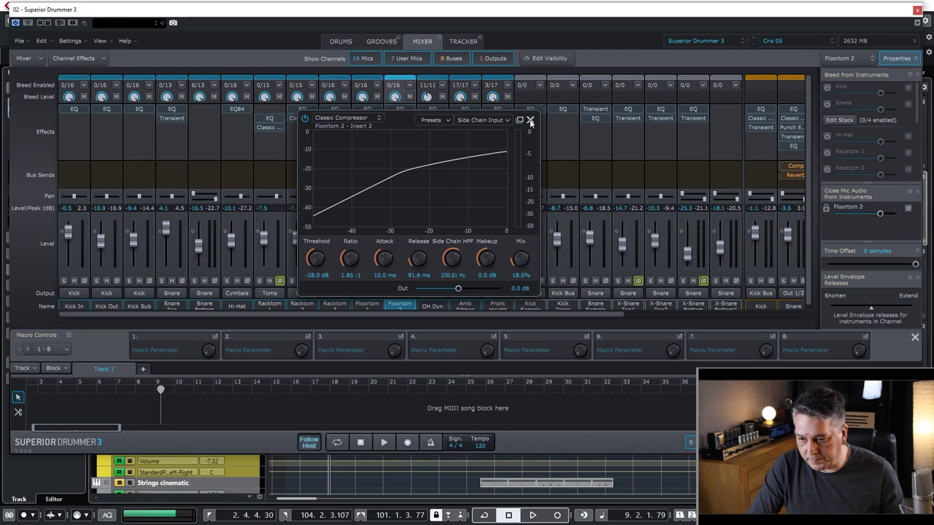
left_click(530, 120)
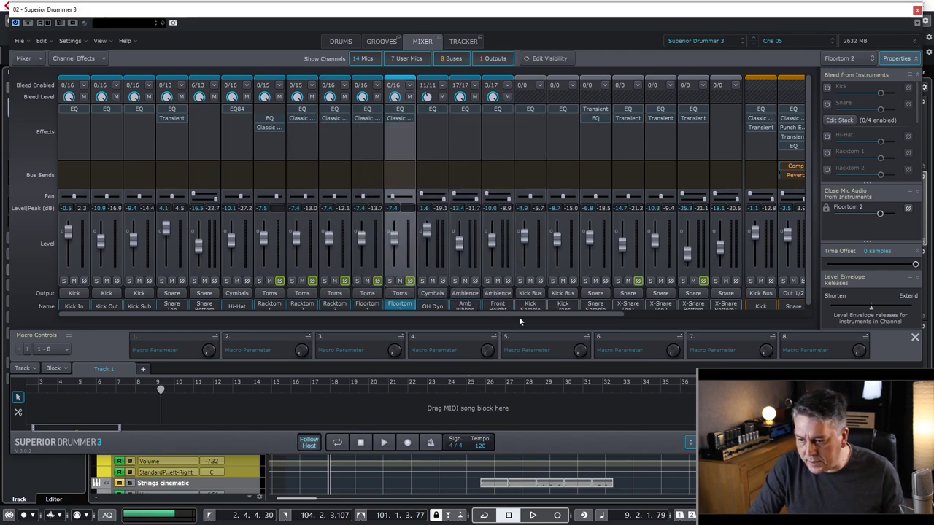
left_click_drag(534, 310, 754, 320)
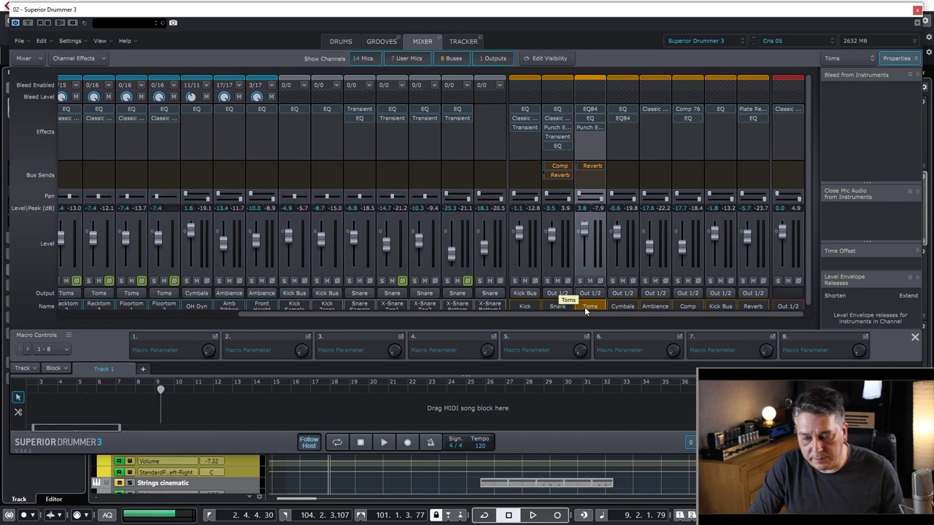
left_click_drag(611, 313, 185, 315)
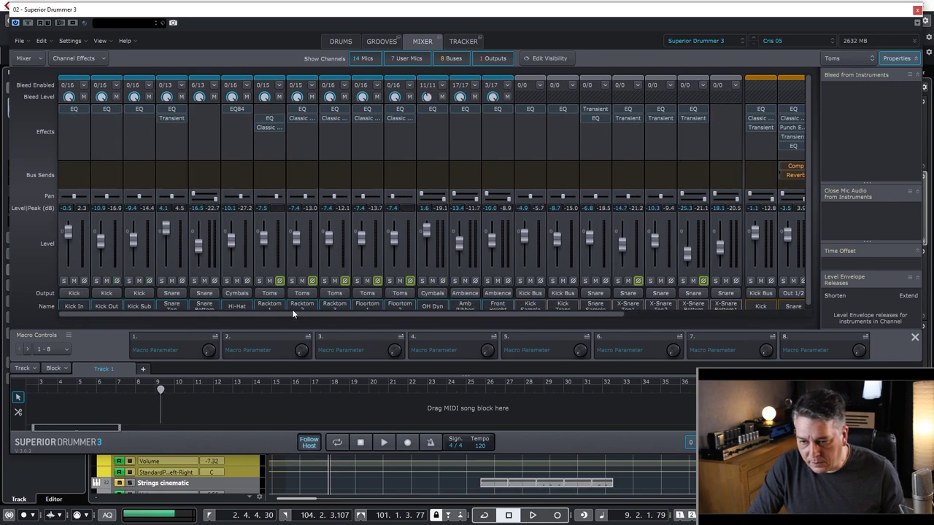
Select the OH Dyn overhead channel and examine its EQ's low cut filter and the narrow upper-mid cuts
left_click(436, 302)
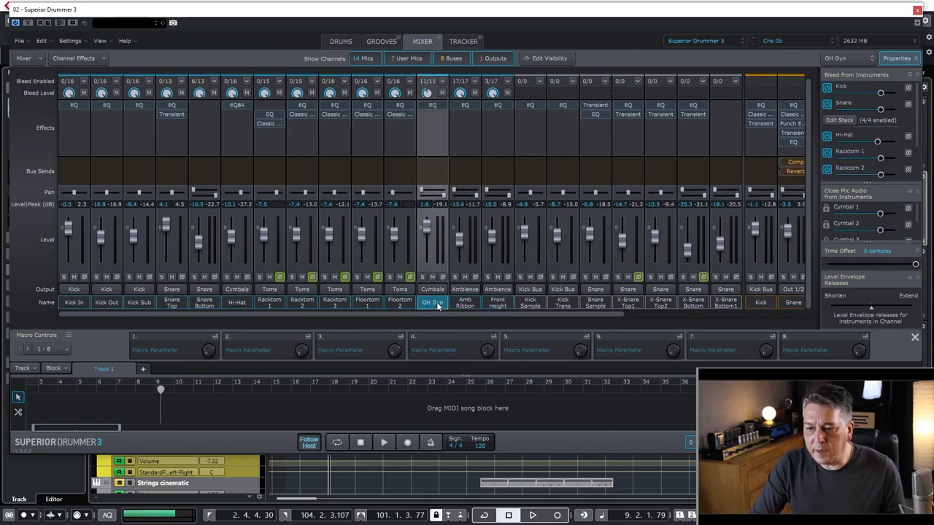
left_click(431, 106)
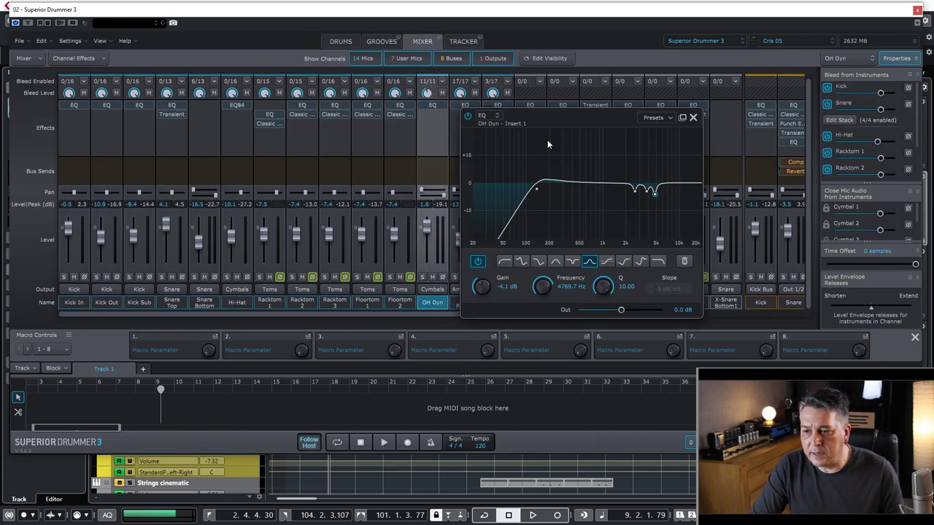
left_click_drag(568, 114, 374, 127)
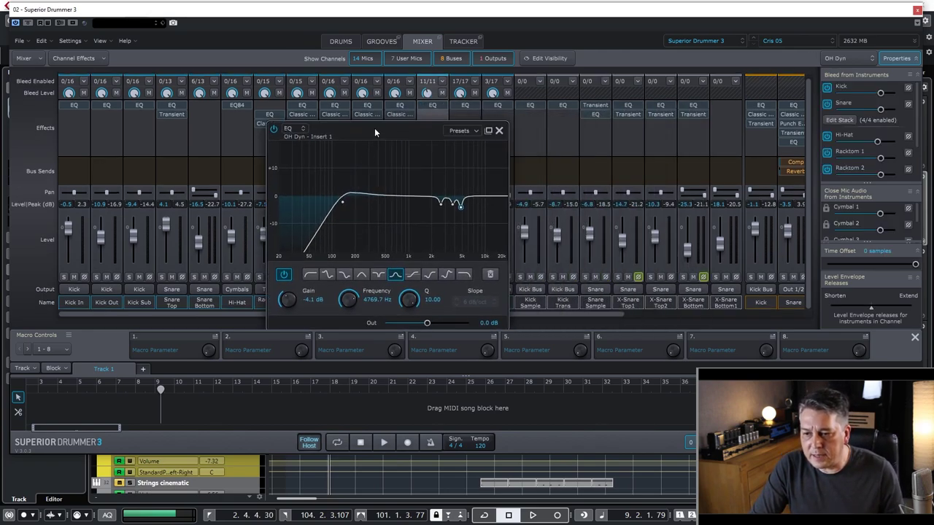
left_click(342, 202)
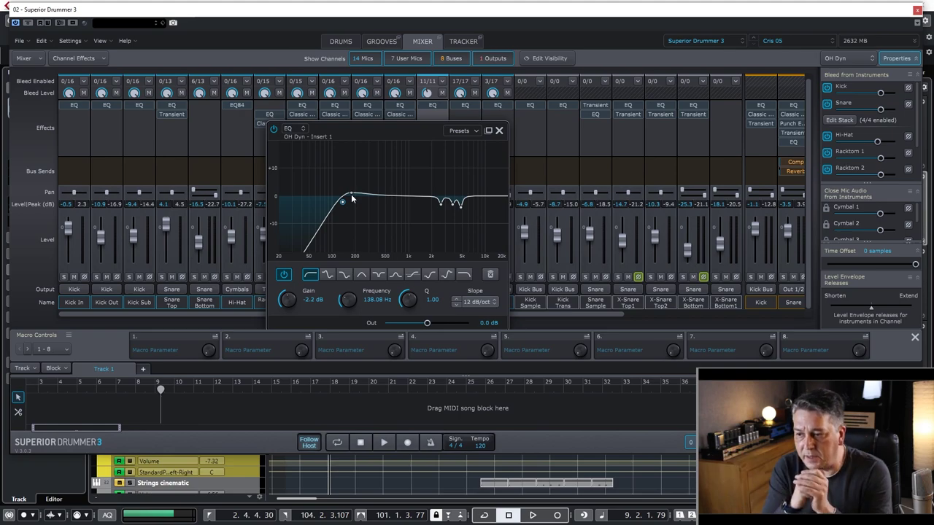
left_click(452, 205)
left_click(461, 208)
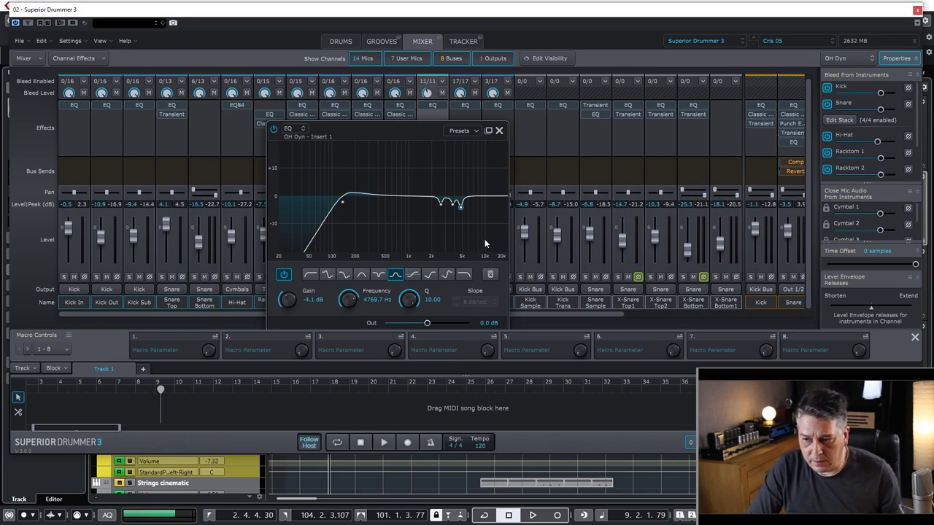
left_click(498, 132)
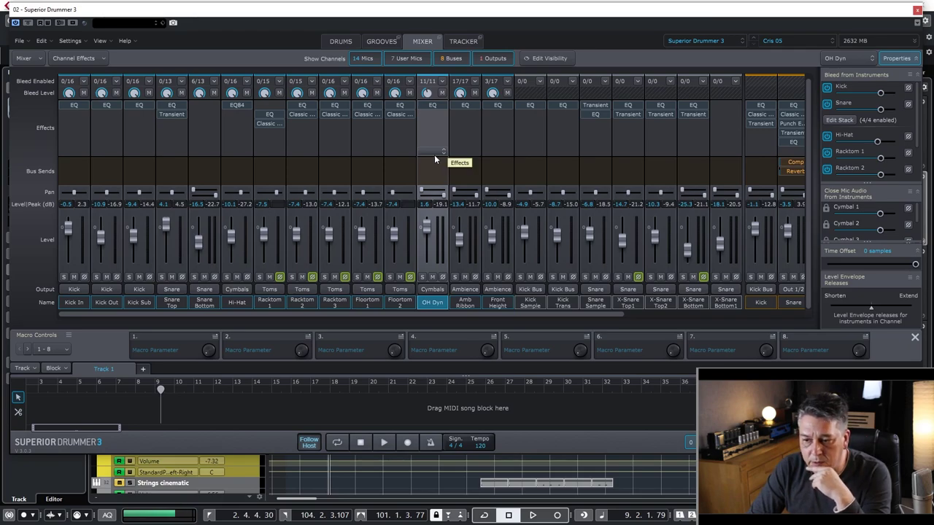
Select the Amb Ribbon channel and examine its EQ's high boost, mid and low-mid cuts, and low cut filter
left_click(461, 305)
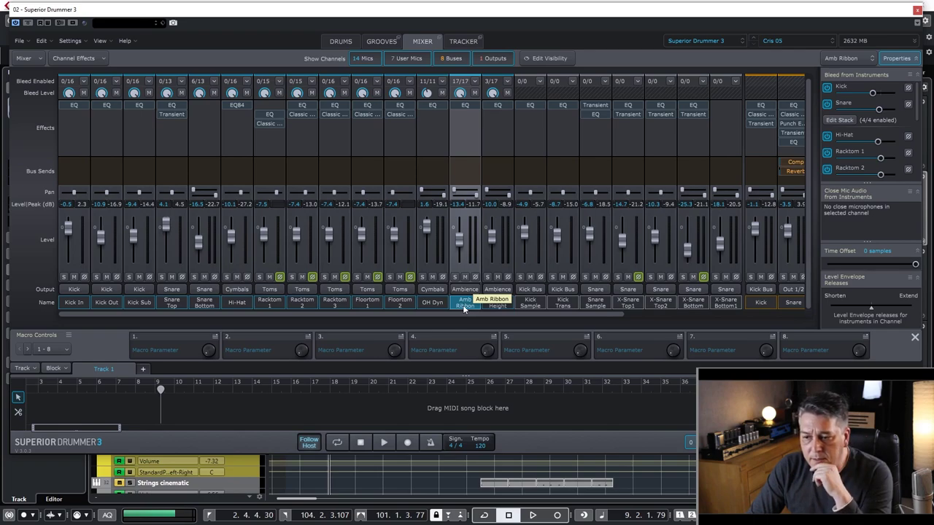
left_click(465, 105)
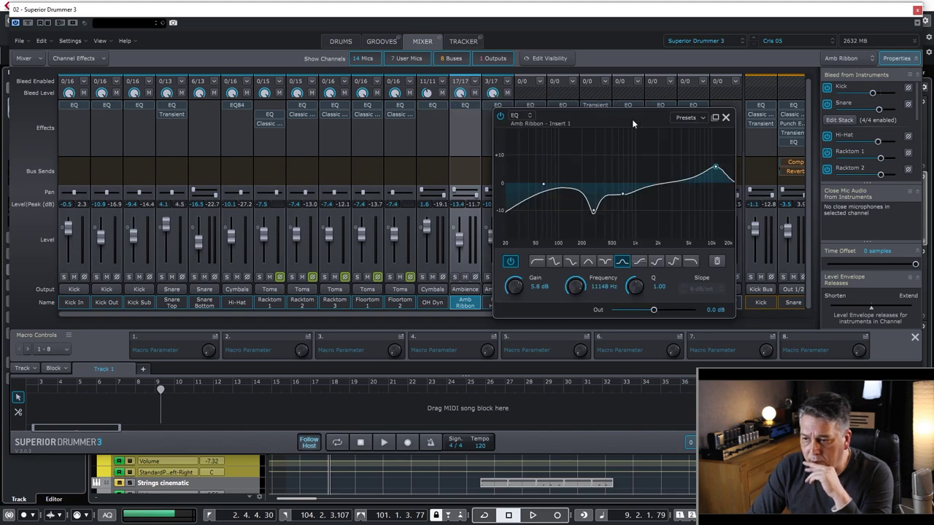
left_click_drag(631, 119, 361, 137)
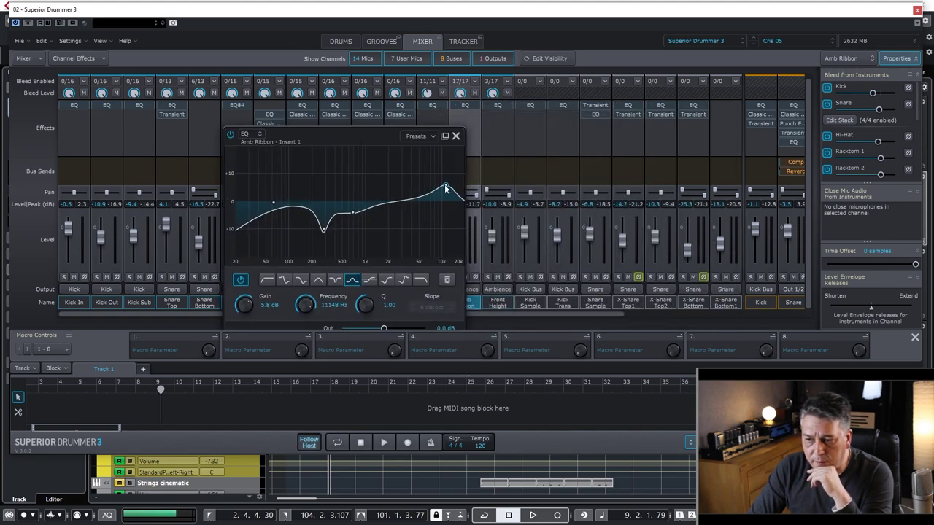
left_click(351, 213)
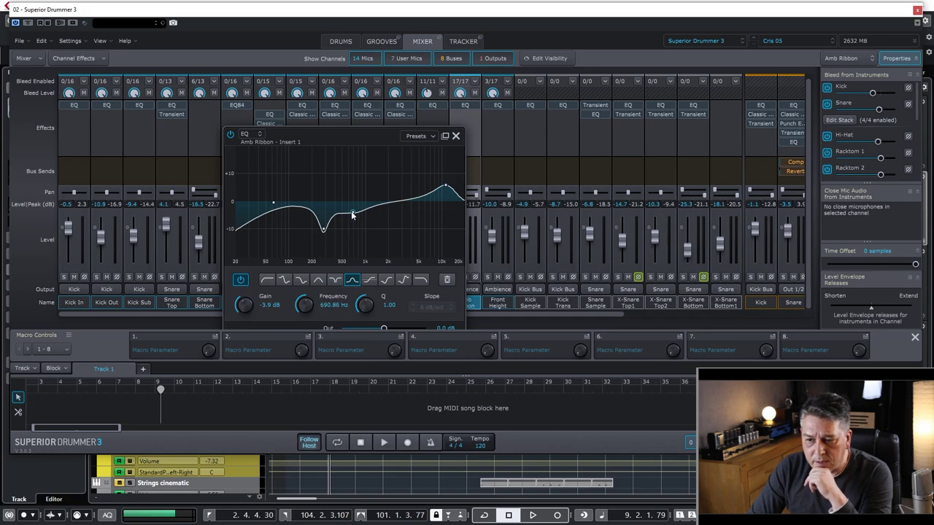
left_click(324, 229)
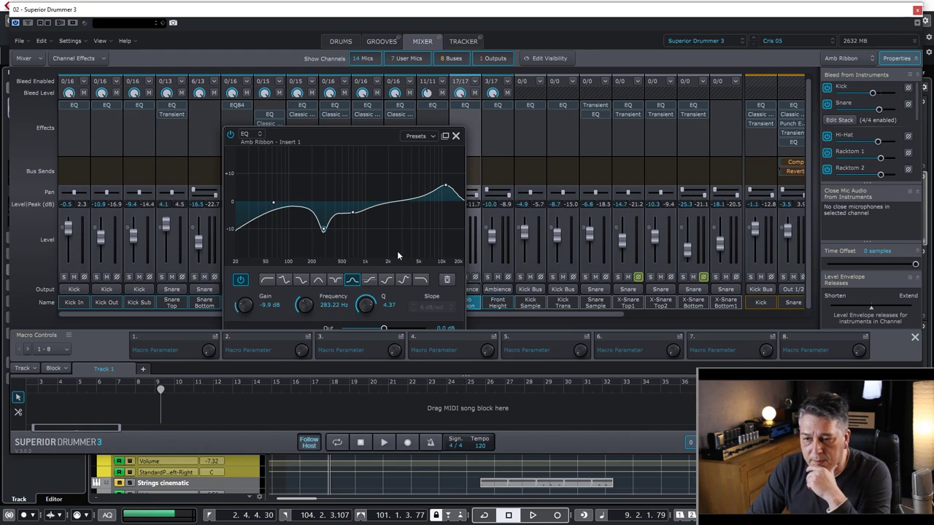
left_click(273, 202)
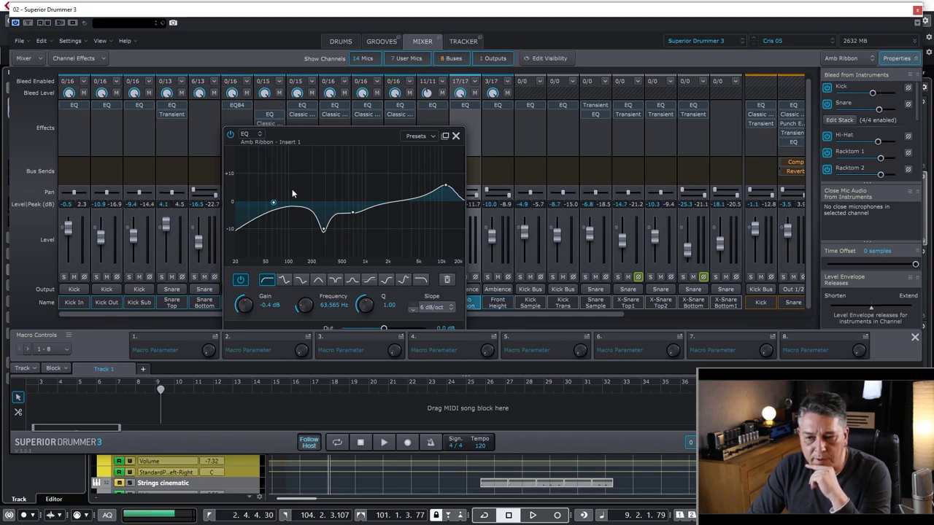
left_click(455, 135)
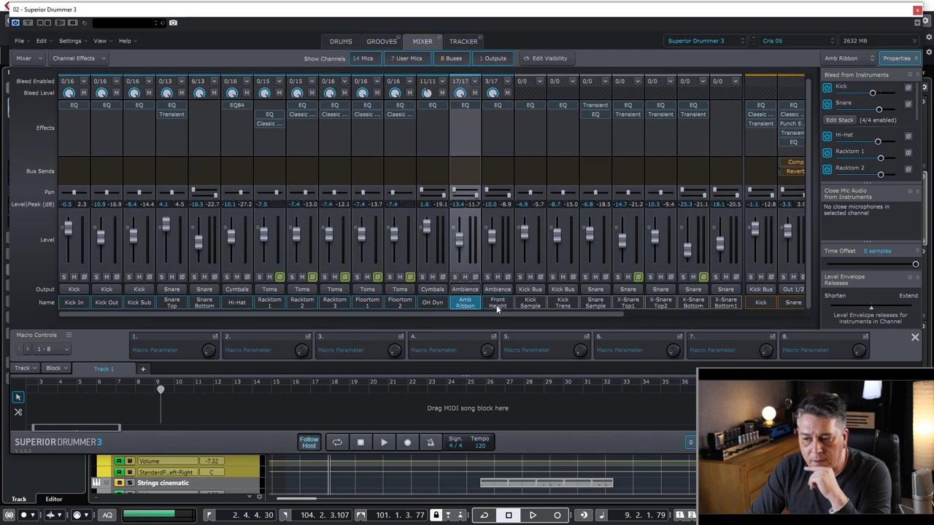
Select the Front Height channel and examine its EQ's high boost and low-mid cut
left_click(496, 305)
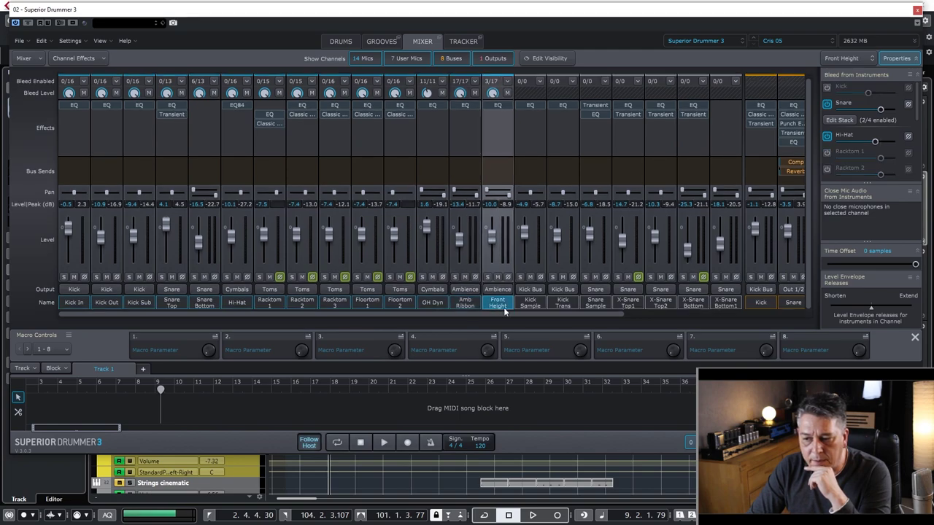
left_click(500, 110)
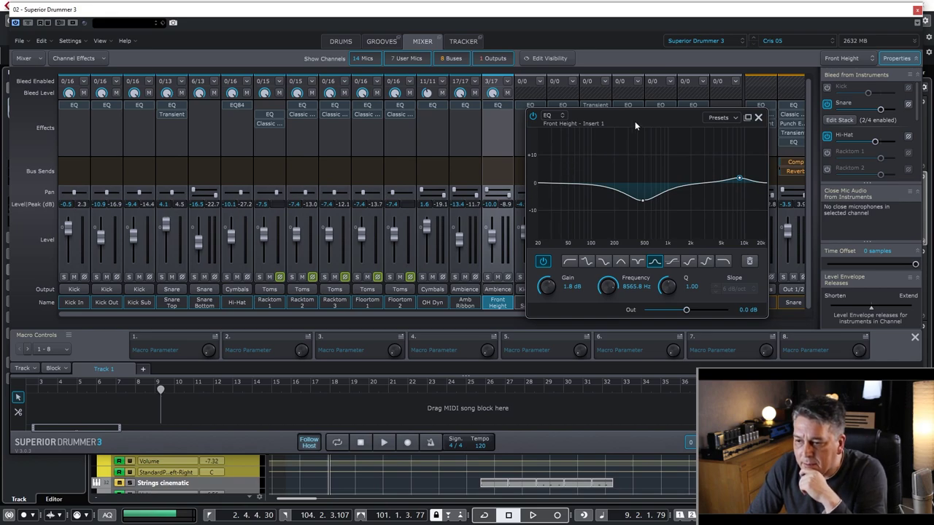
left_click_drag(635, 122, 566, 126)
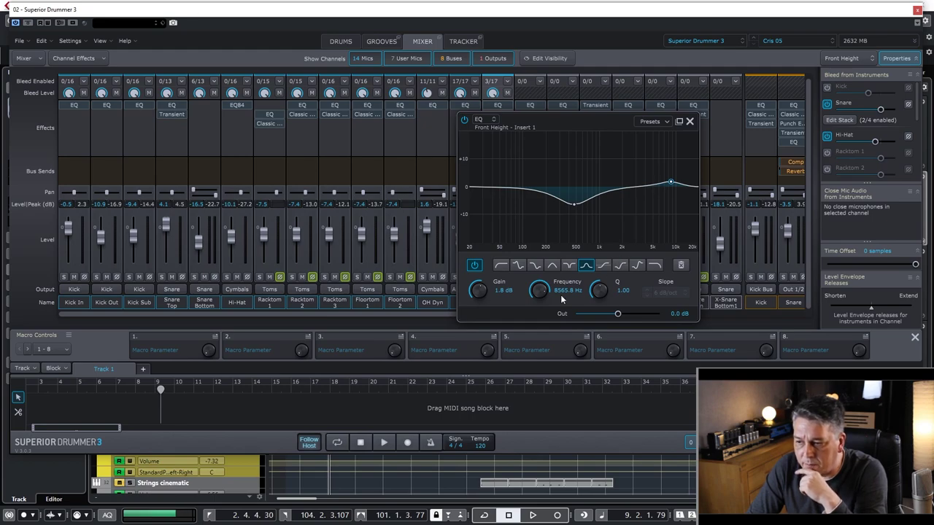
left_click(573, 205)
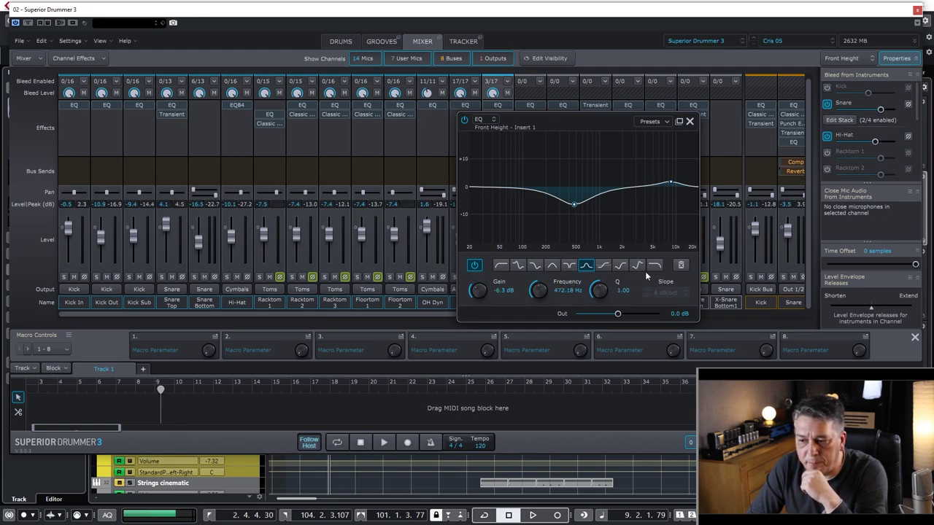
left_click(690, 123)
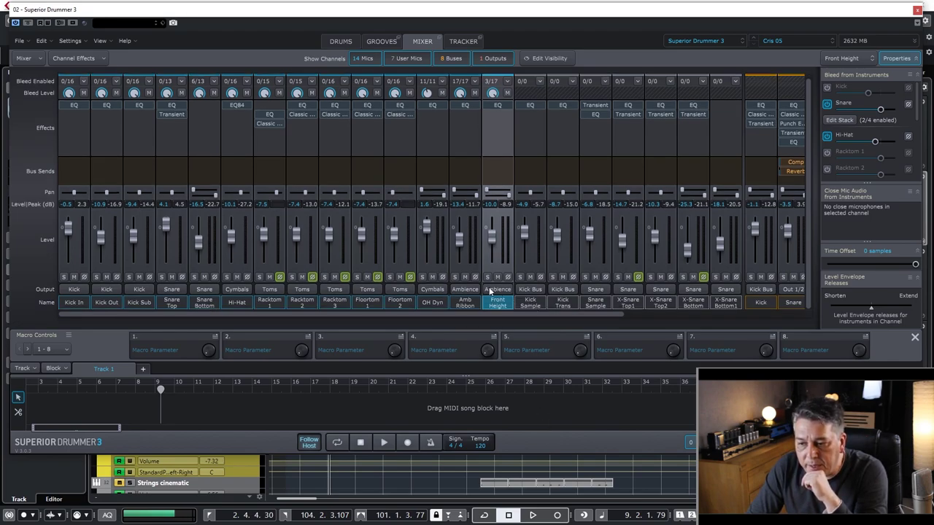
Trace the output routing of the Amb Ribbon and Front Height channels to the Ambience bus
left_click(467, 290)
left_click(531, 302)
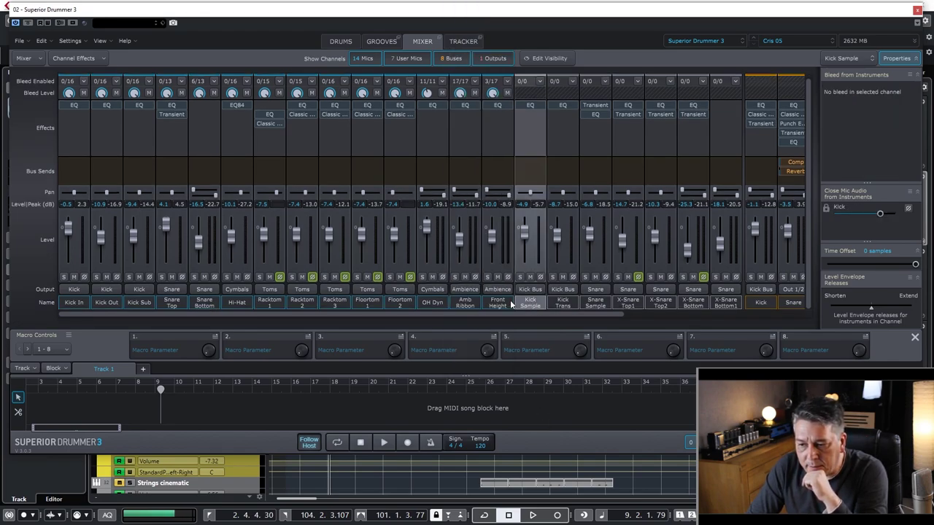
left_click(485, 305)
left_click(468, 304)
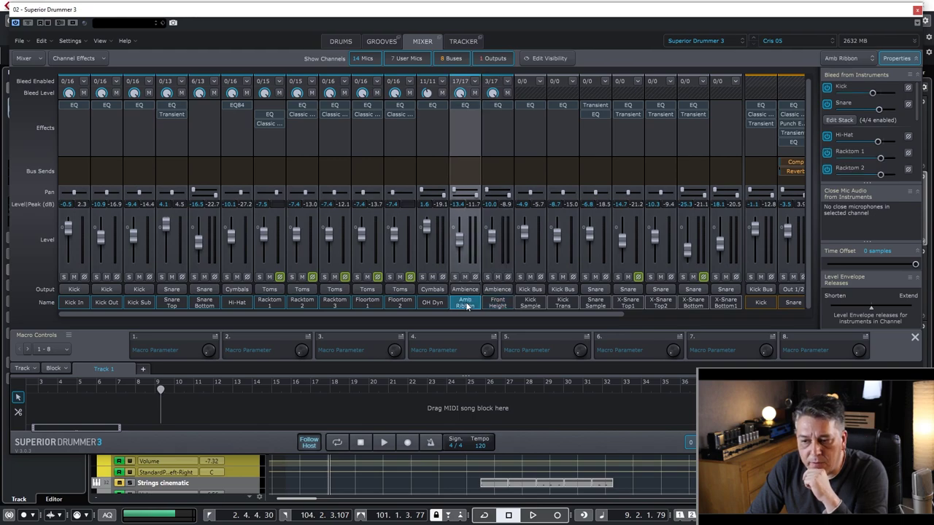
left_click(497, 305)
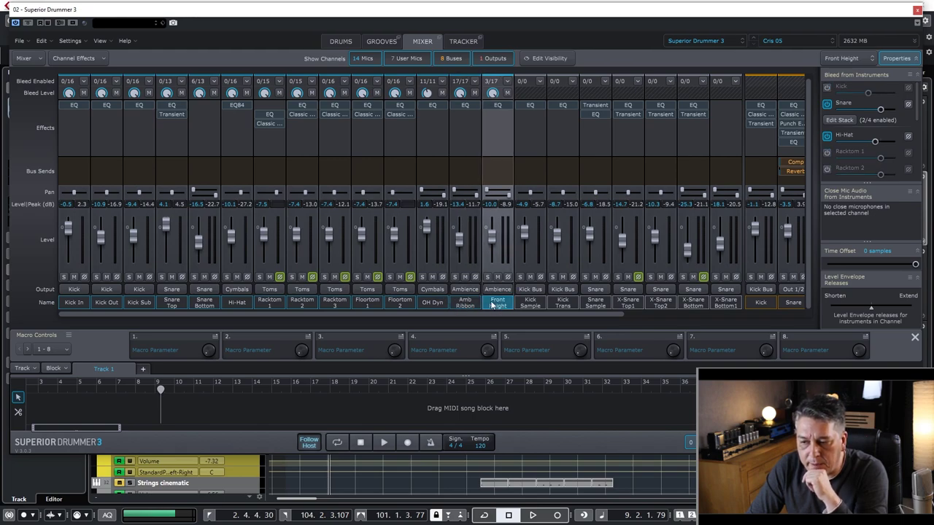
left_click_drag(454, 313, 681, 314)
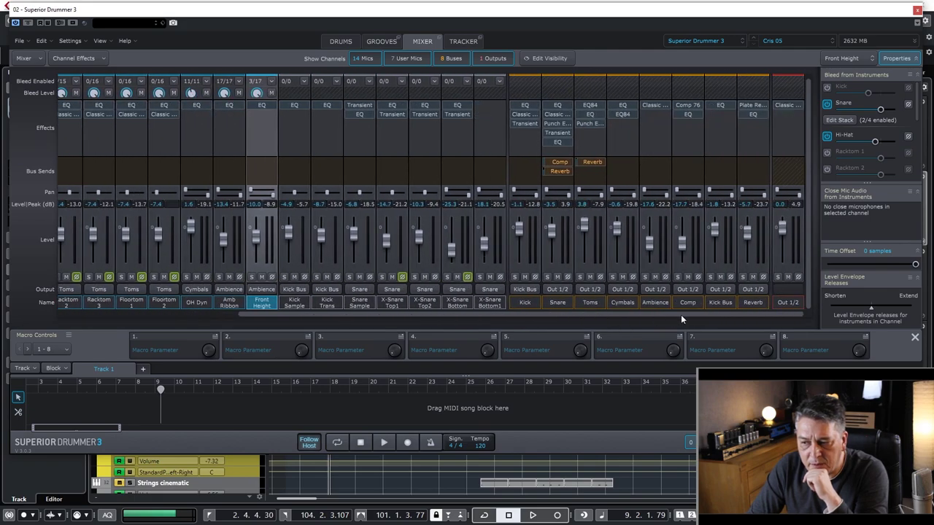
left_click(660, 305)
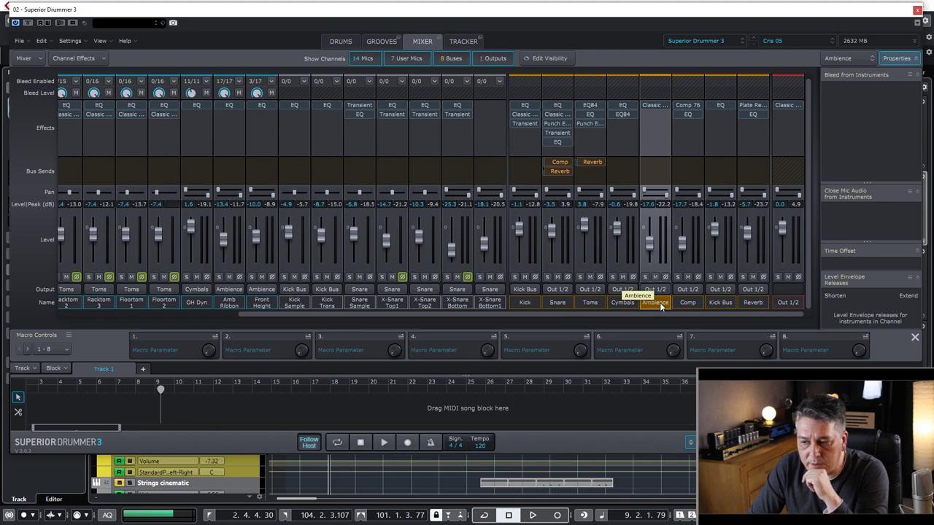
left_click_drag(679, 314, 487, 313)
left_click(465, 303)
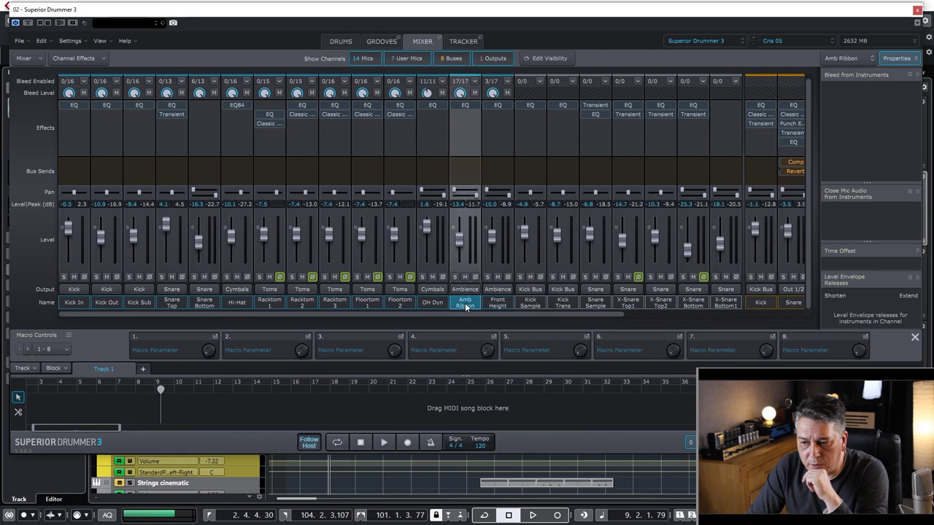
left_click(489, 303)
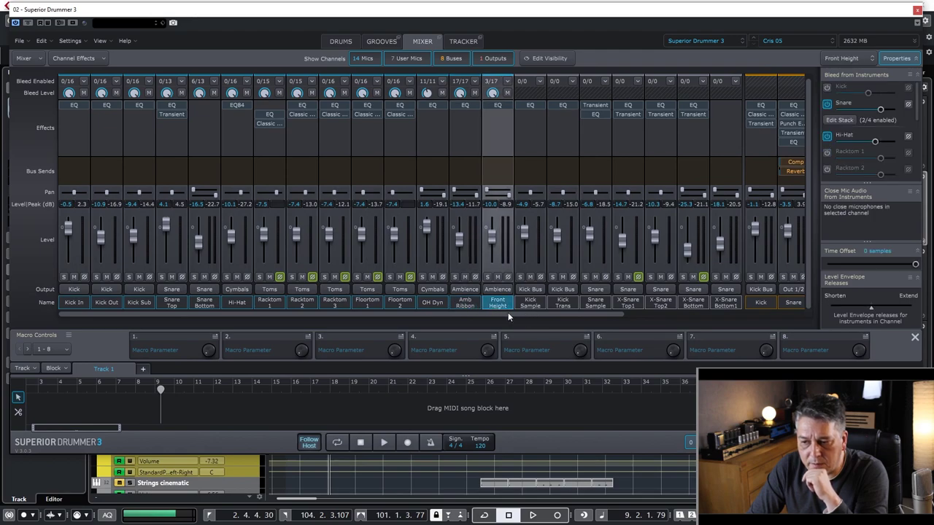
Select the Kick bus channel and examine its EQ's low cut filter and the slight high-frequency cut
left_click_drag(508, 312, 509, 312)
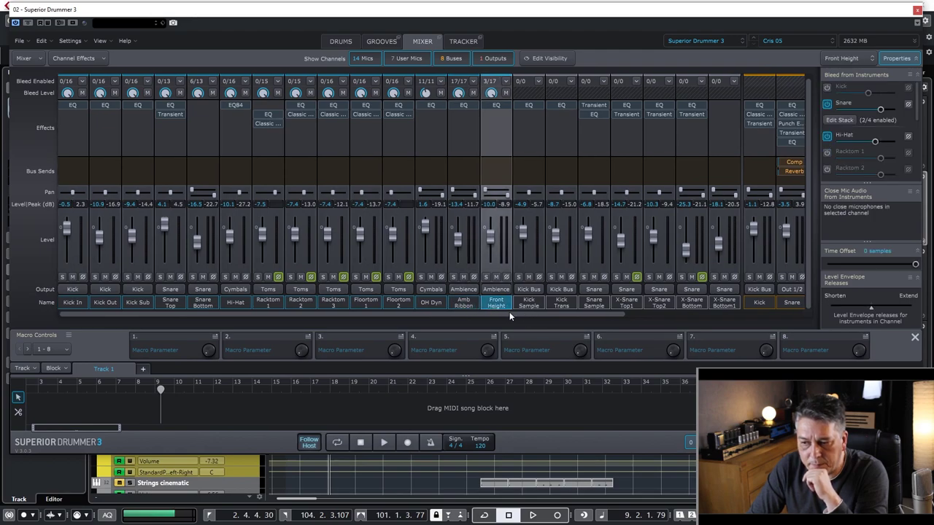
left_click_drag(509, 311, 749, 313)
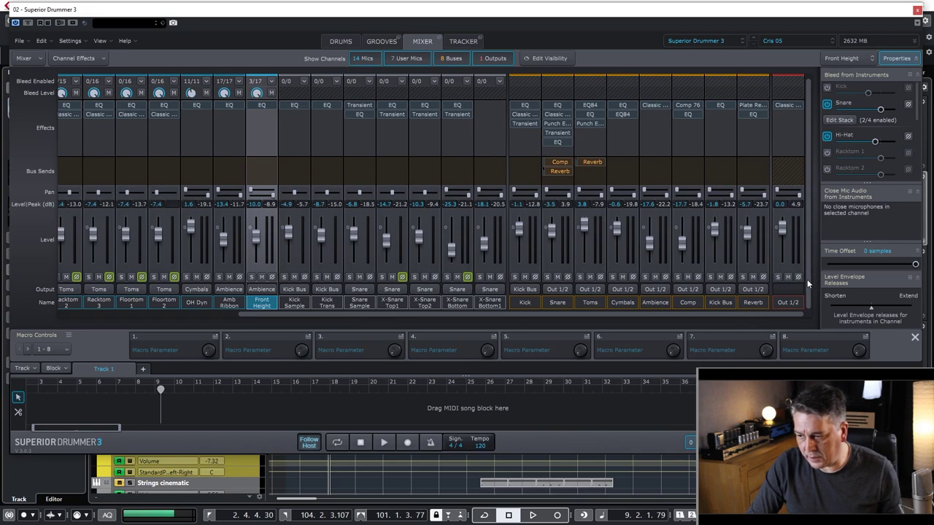
left_click_drag(315, 313, 492, 315)
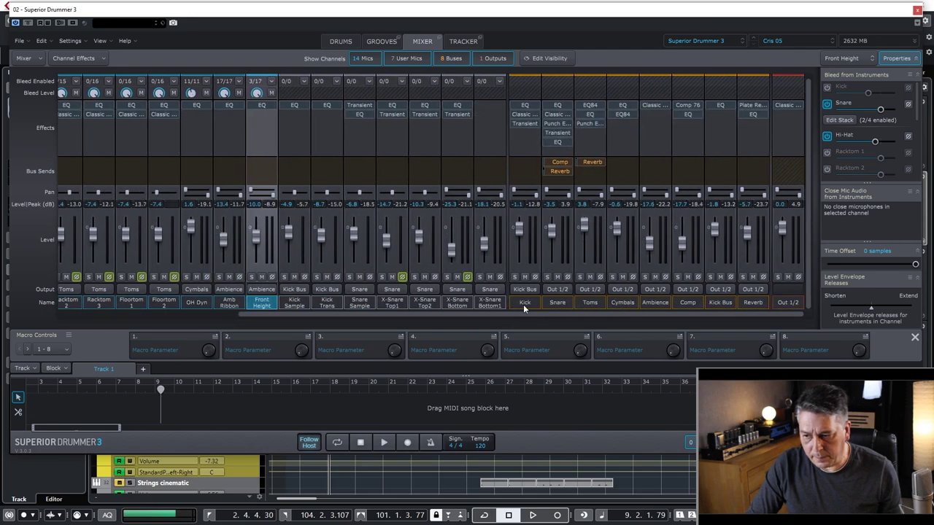
left_click(526, 302)
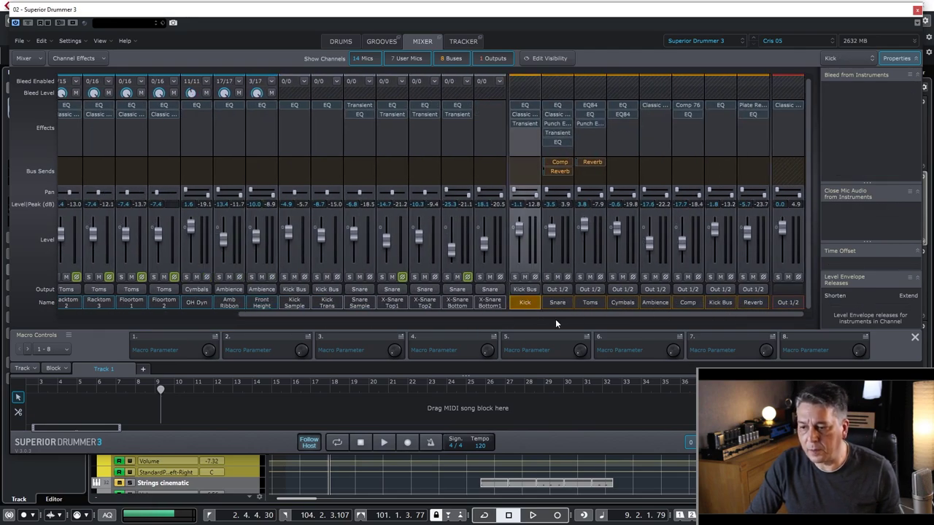
left_click(525, 108)
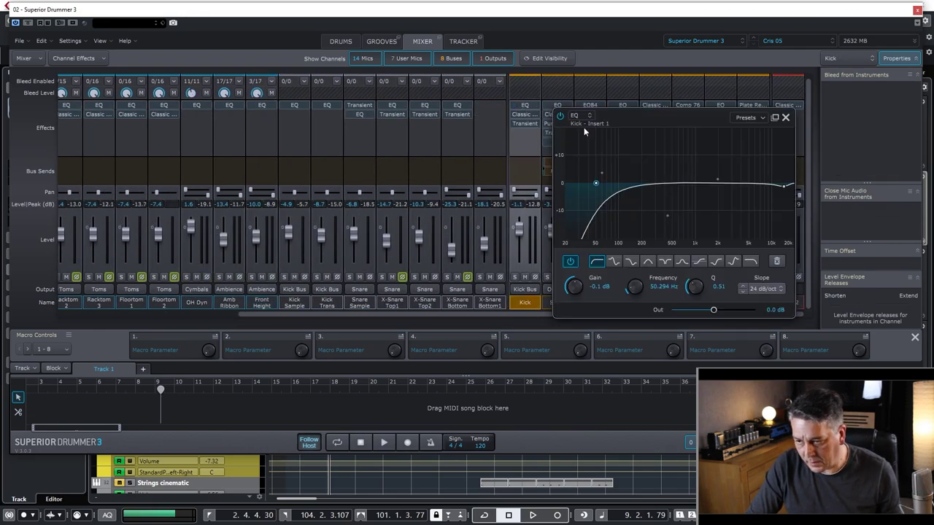
left_click_drag(613, 118, 399, 132)
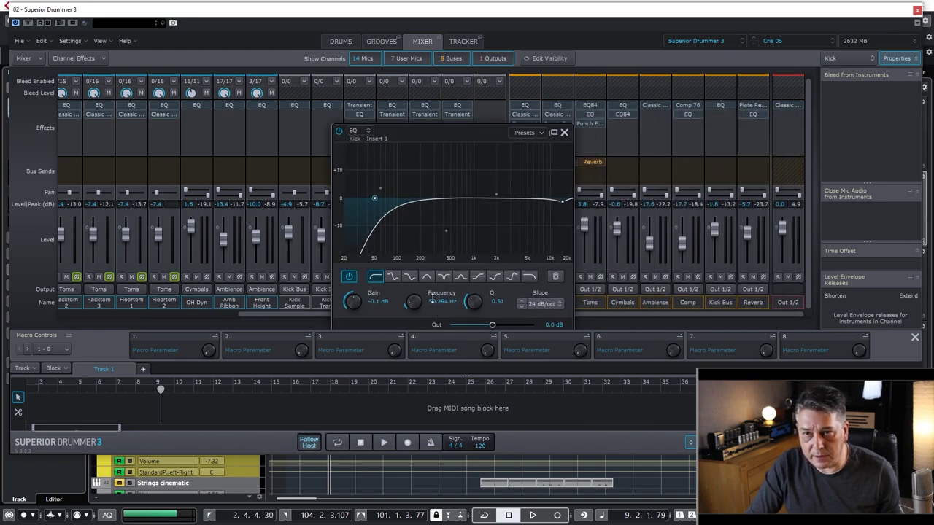
left_click(562, 201)
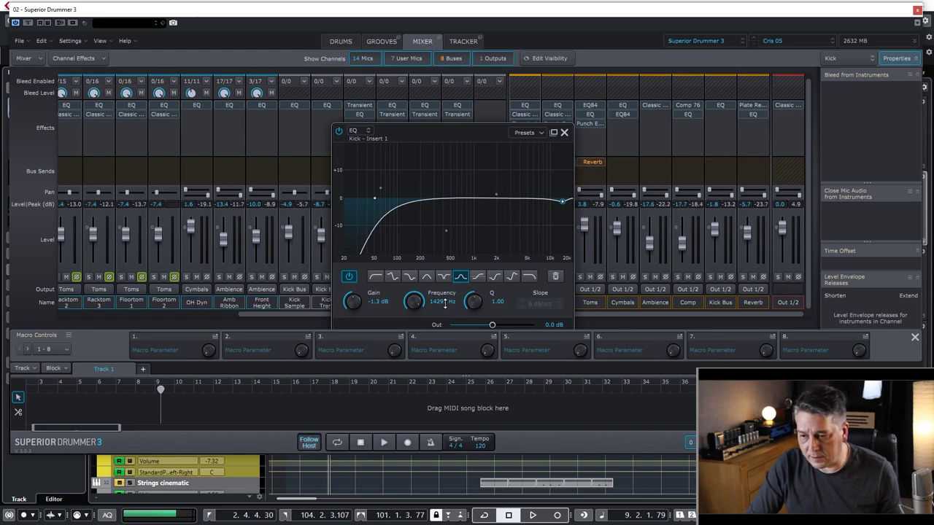
left_click(563, 133)
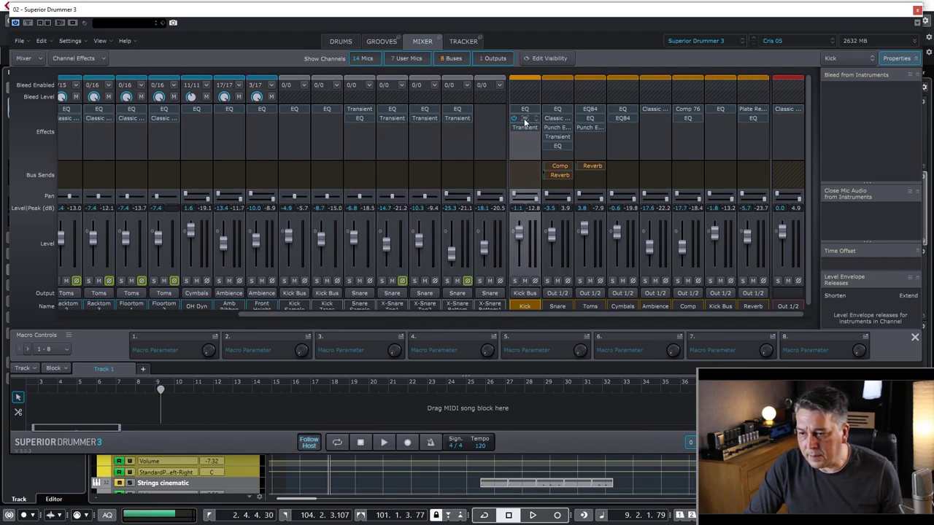
Examine the Kick bus's Classic Compressor settings and its Transient attack and sustain amounts
left_click(525, 118)
left_click_drag(654, 128, 275, 131)
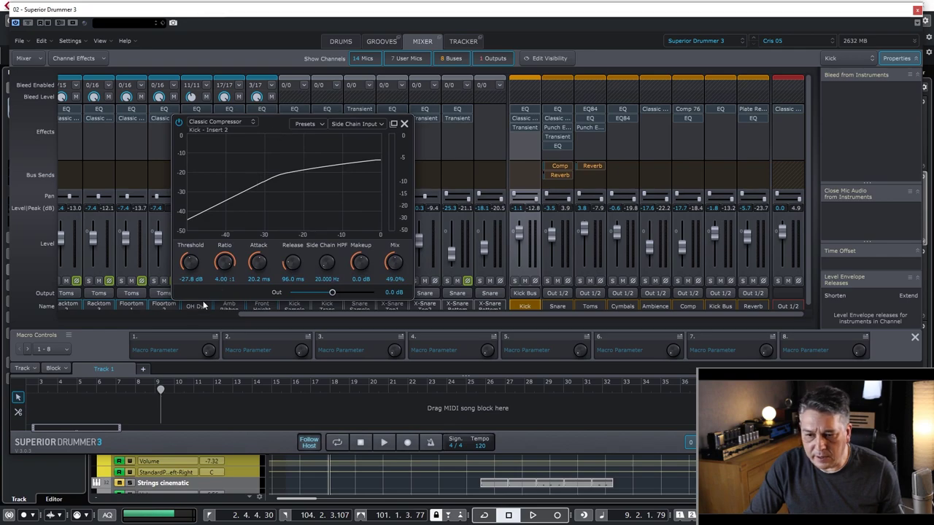
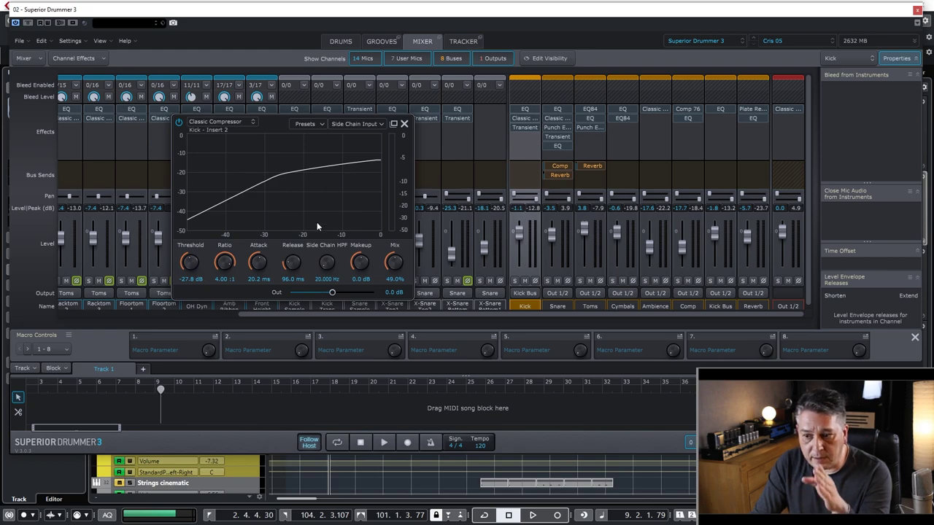
left_click(405, 124)
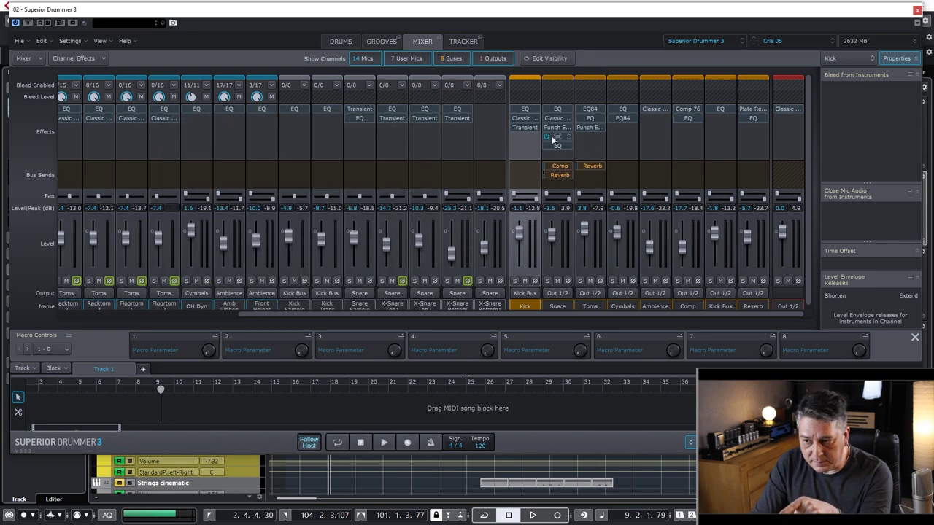
left_click(527, 129)
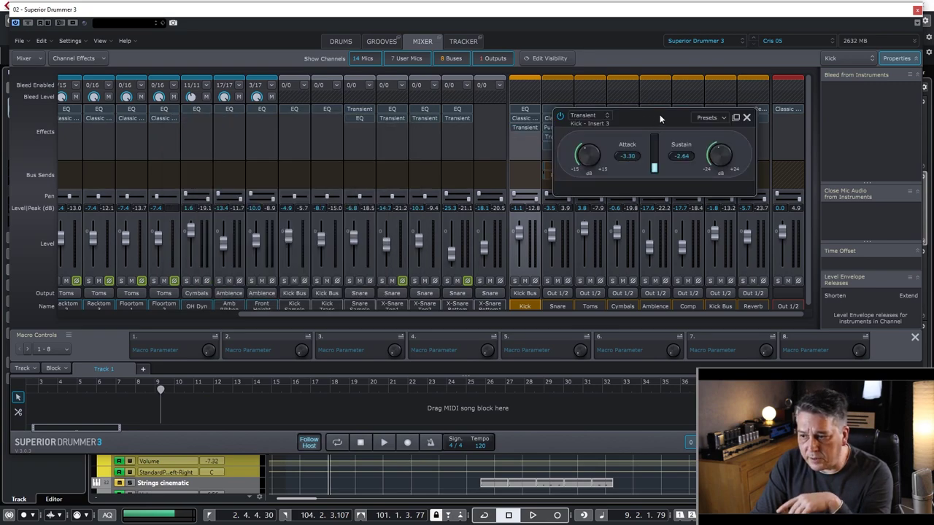
left_click_drag(659, 115, 222, 110)
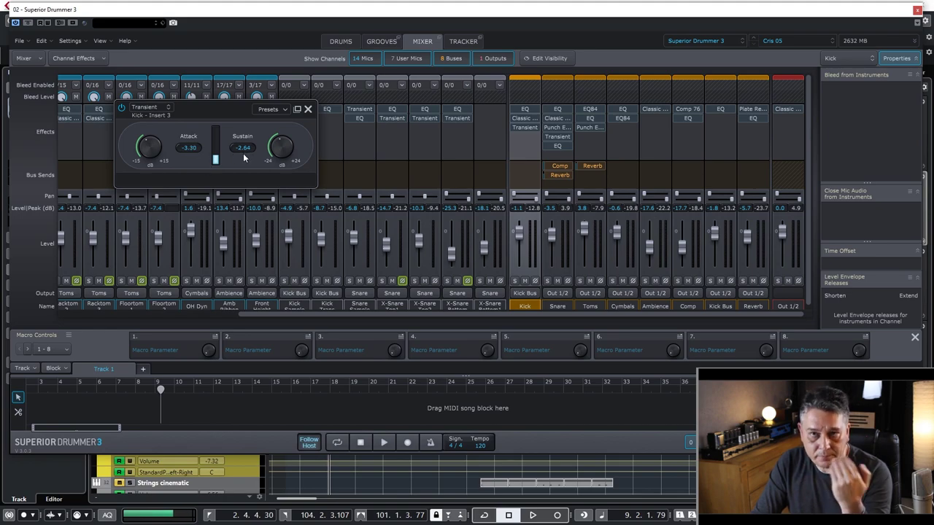
left_click(309, 110)
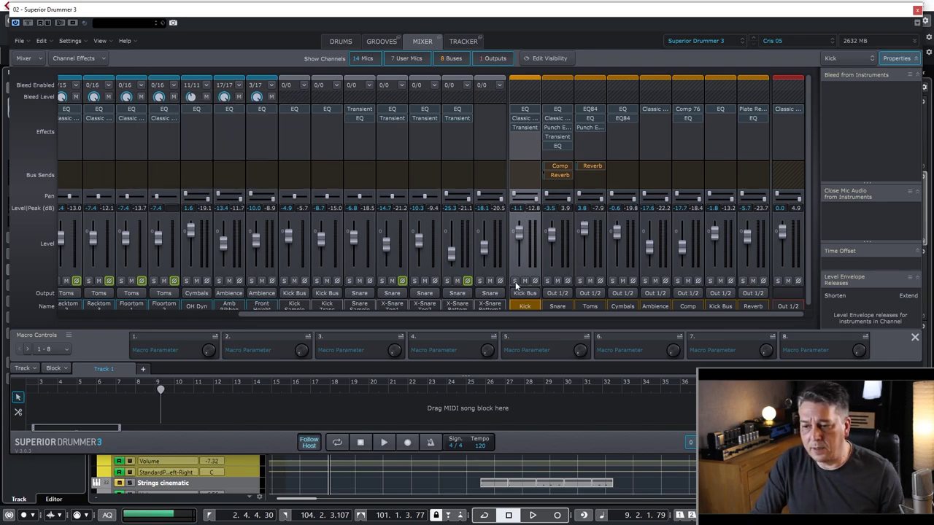
Solo the Kick bus and play back part of the song to hear it in isolation
left_click_drag(515, 15, 510, 131)
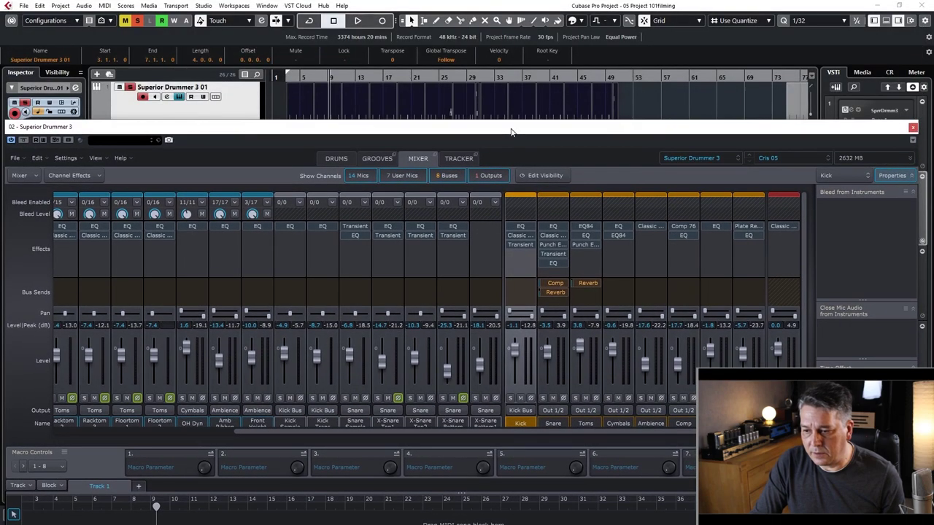
left_click(512, 399)
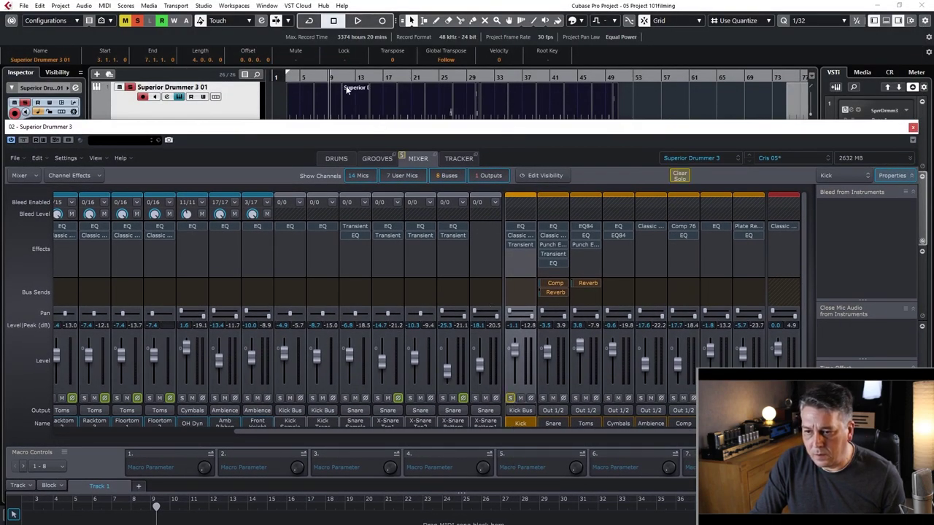
key("space")
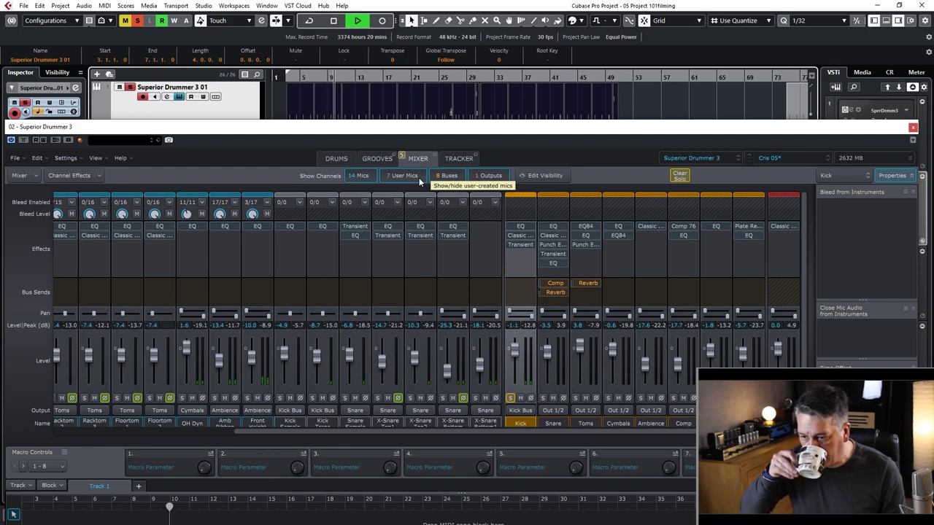
key("space")
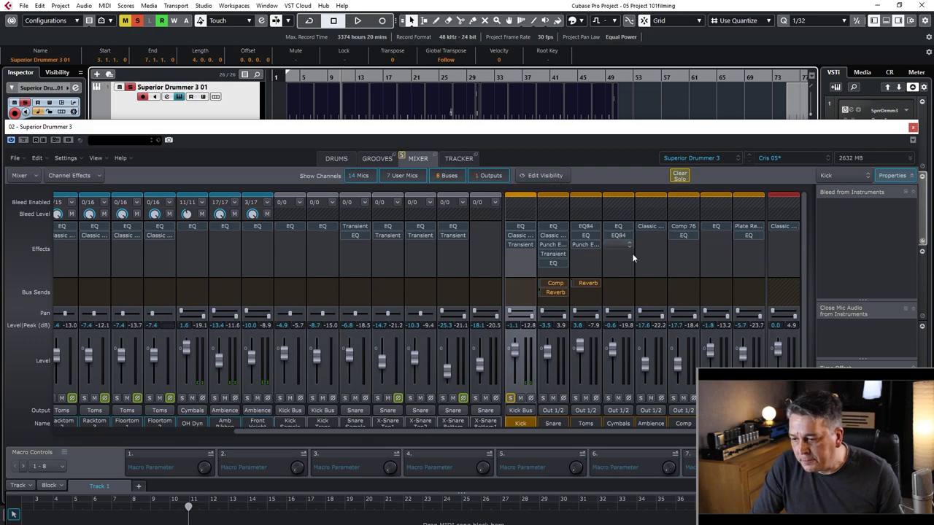
scroll(632, 255, "down", 1)
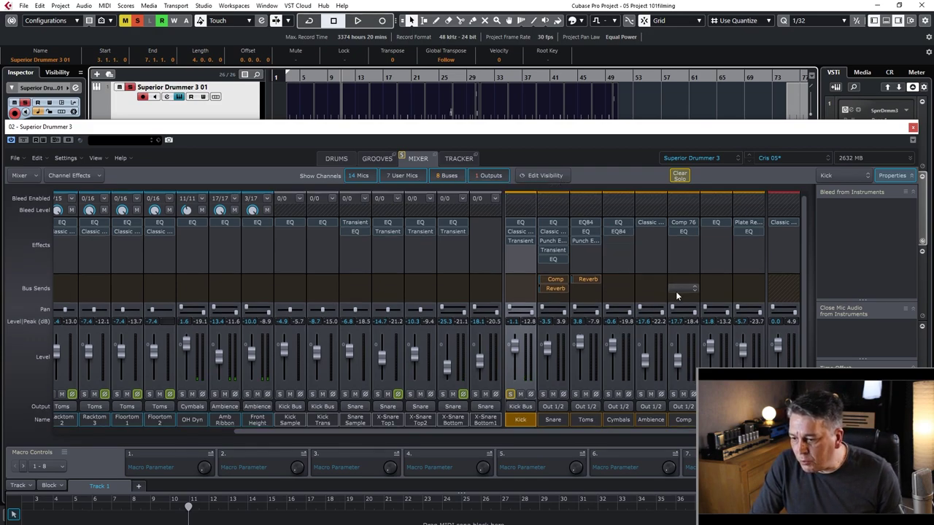
left_click(509, 395)
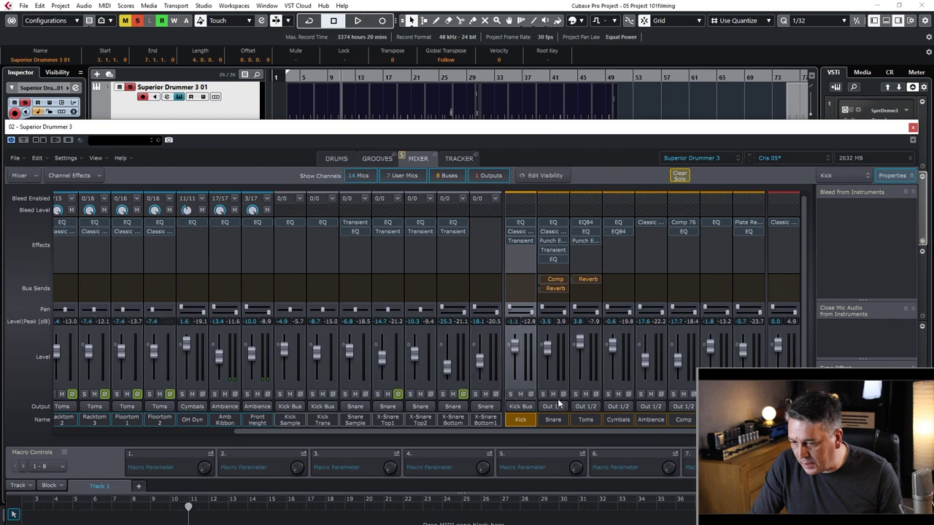
left_click(510, 395)
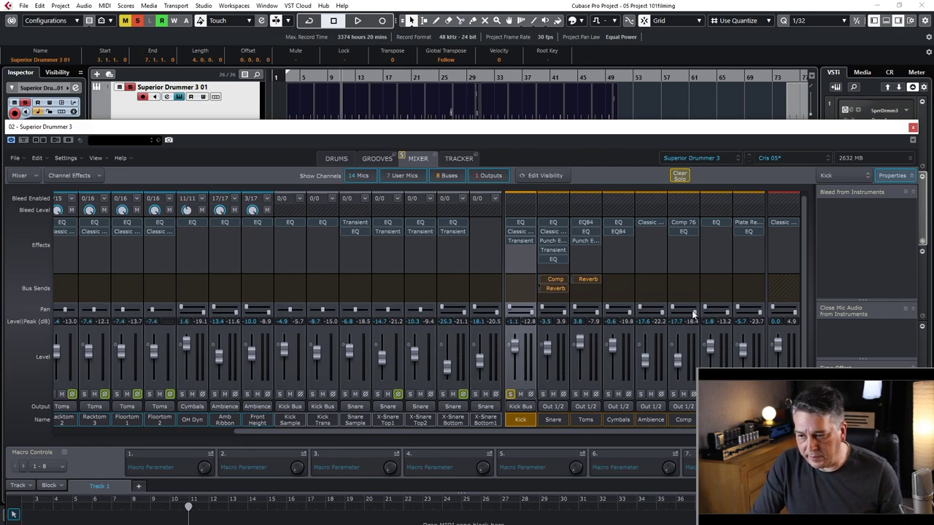
Select the Kick Bus channel that the Kick bus feeds and examine its EQ's low cut filter and low shelf cut
left_click(717, 222)
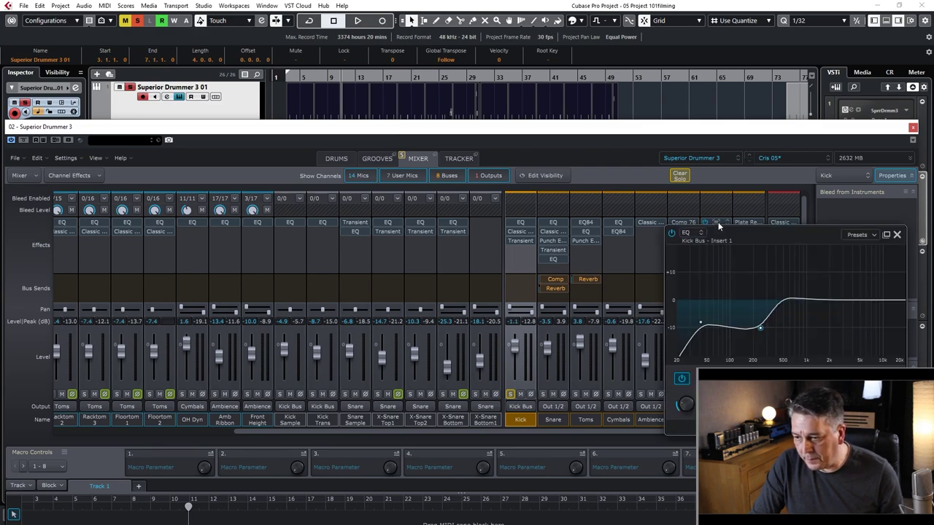
left_click_drag(764, 232, 776, 235)
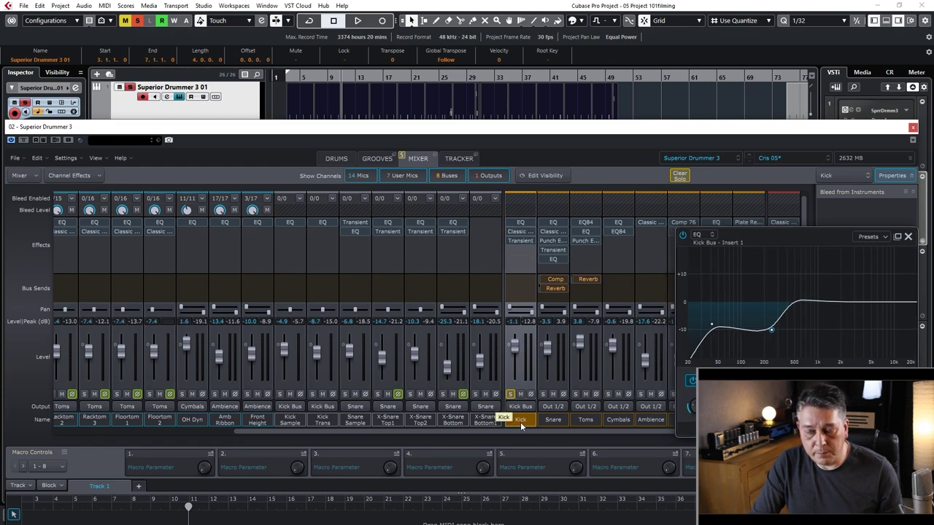
left_click_drag(773, 235, 292, 208)
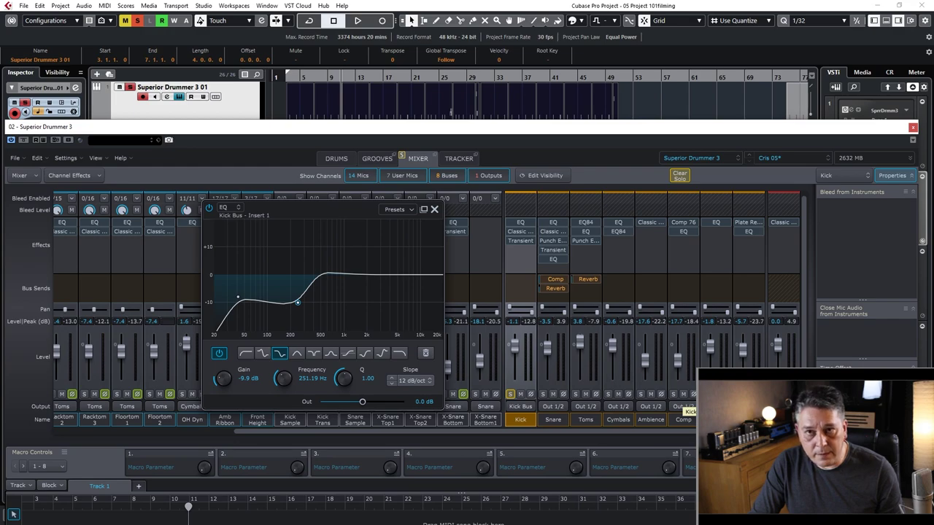
left_click_drag(299, 202, 314, 181)
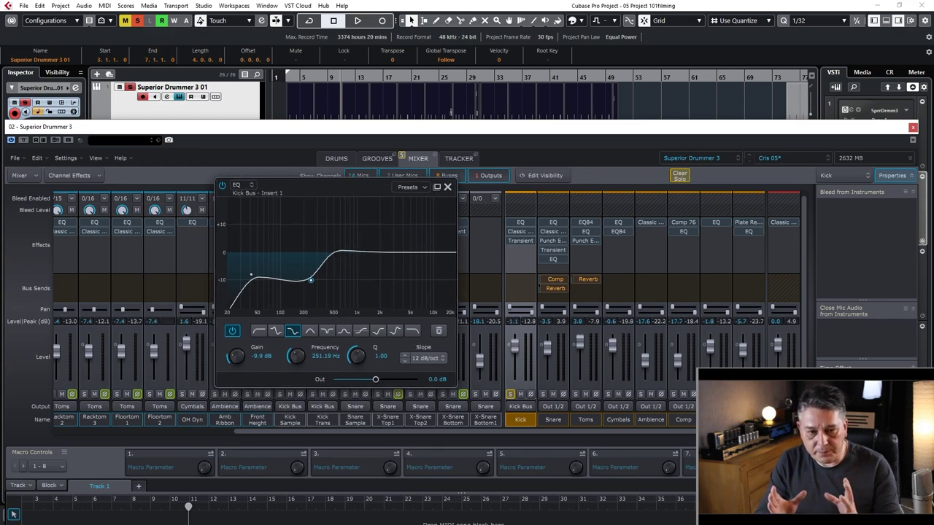
left_click_drag(677, 131, 670, 4)
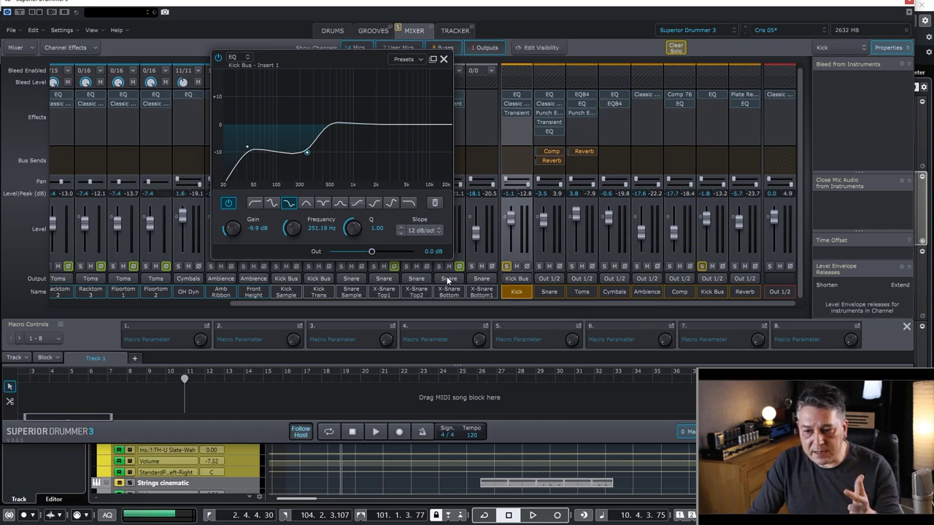
left_click(721, 294)
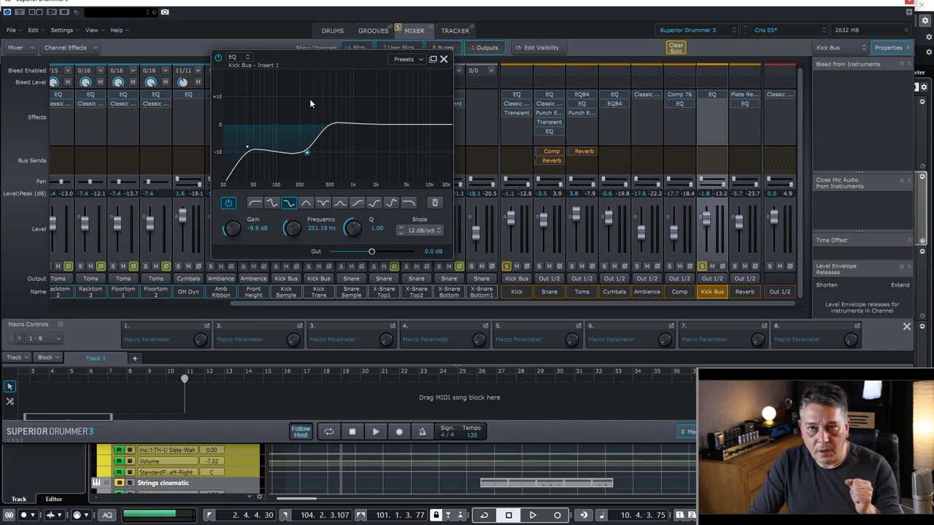
left_click(246, 148)
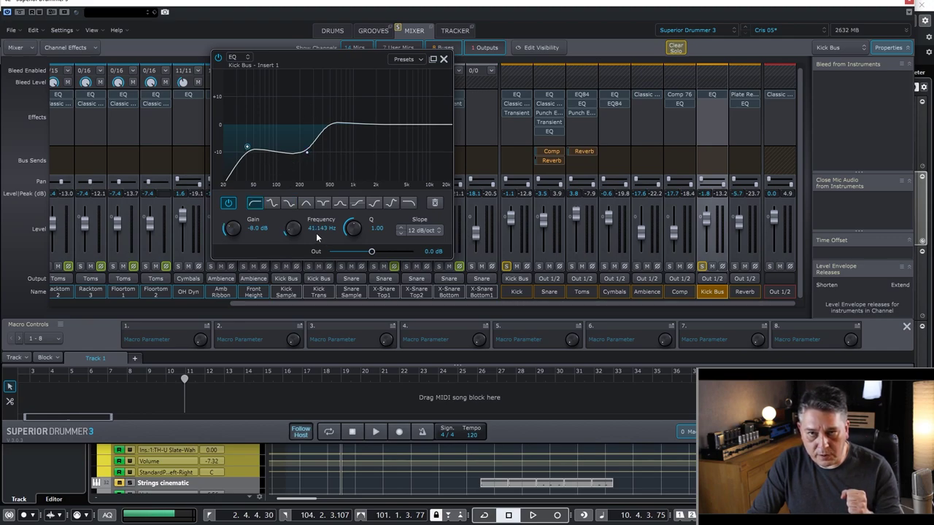
left_click(307, 151)
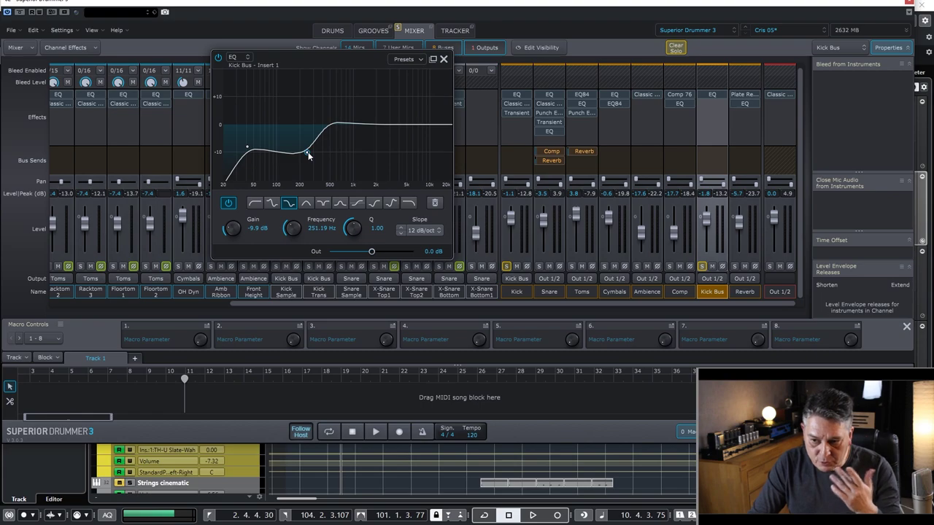
left_click(443, 59)
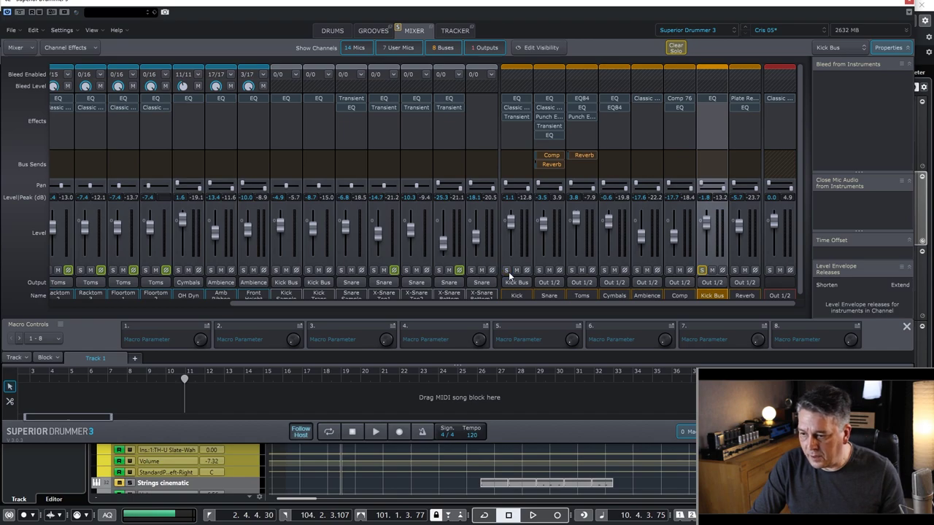
Select the Snare bus channel and examine its first EQ's high-frequency, low-mid and low cut nodes
left_click(556, 295)
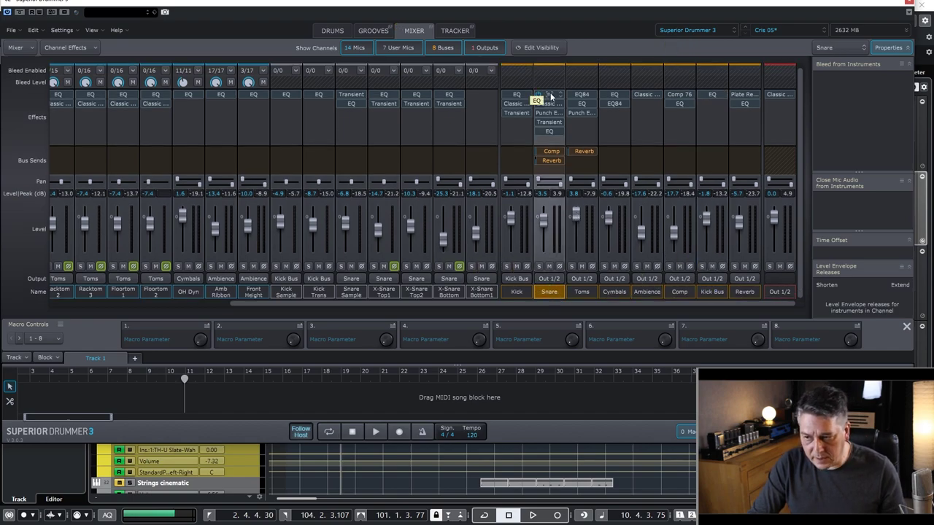
left_click(551, 95)
left_click_drag(693, 102, 385, 91)
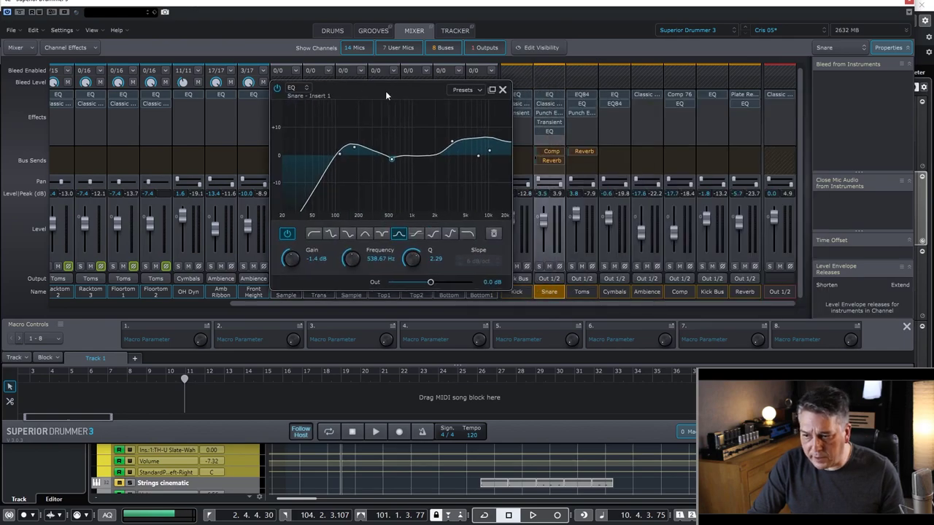
left_click(489, 152)
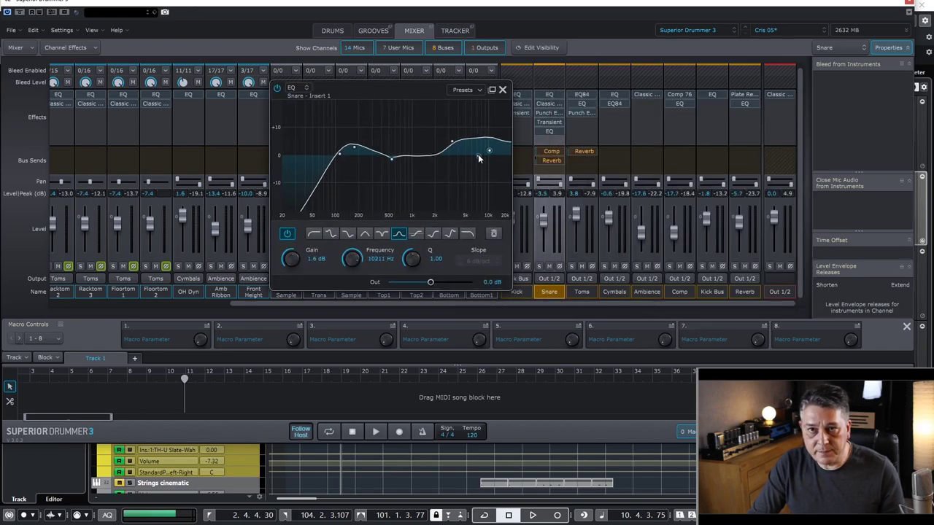
left_click(478, 155)
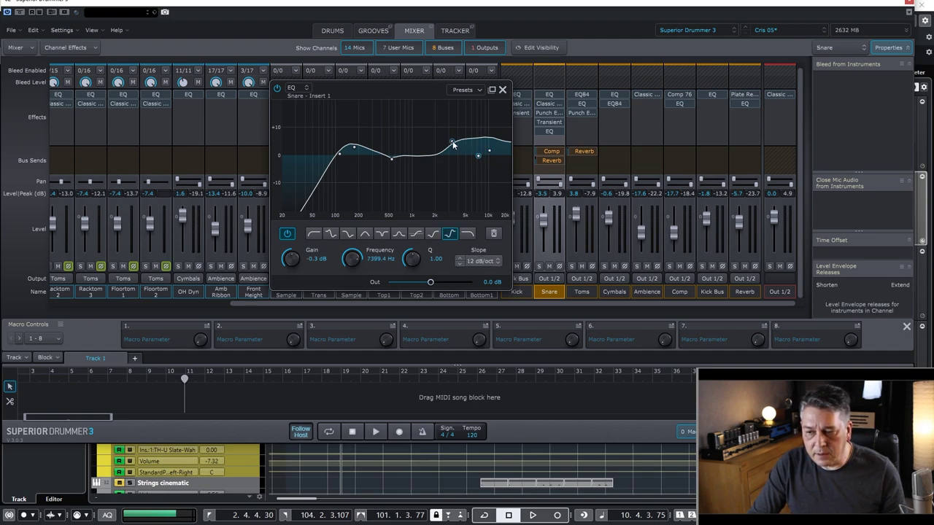
left_click(489, 151)
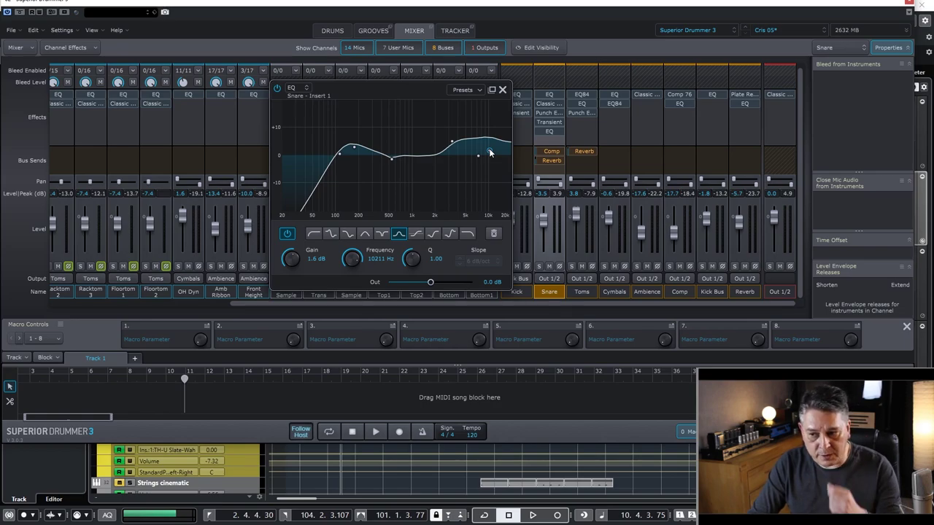
left_click(452, 142)
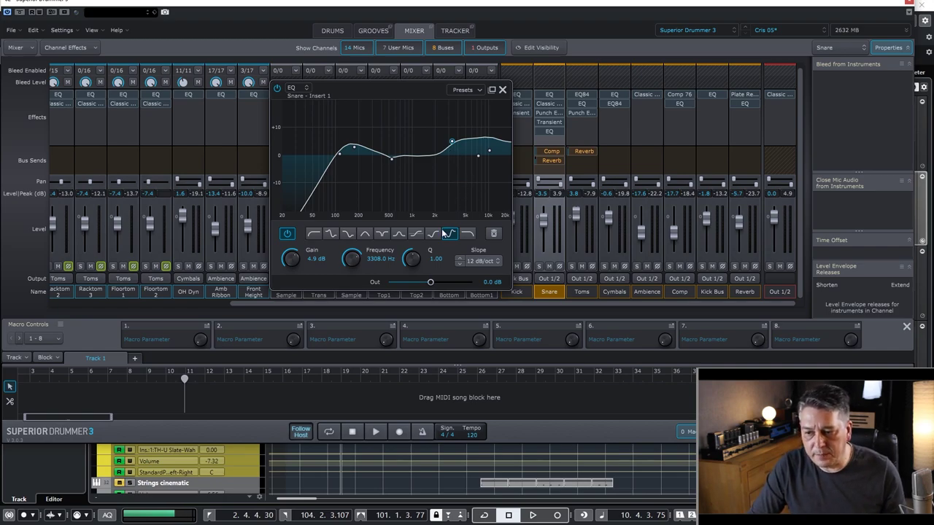
left_click(354, 149)
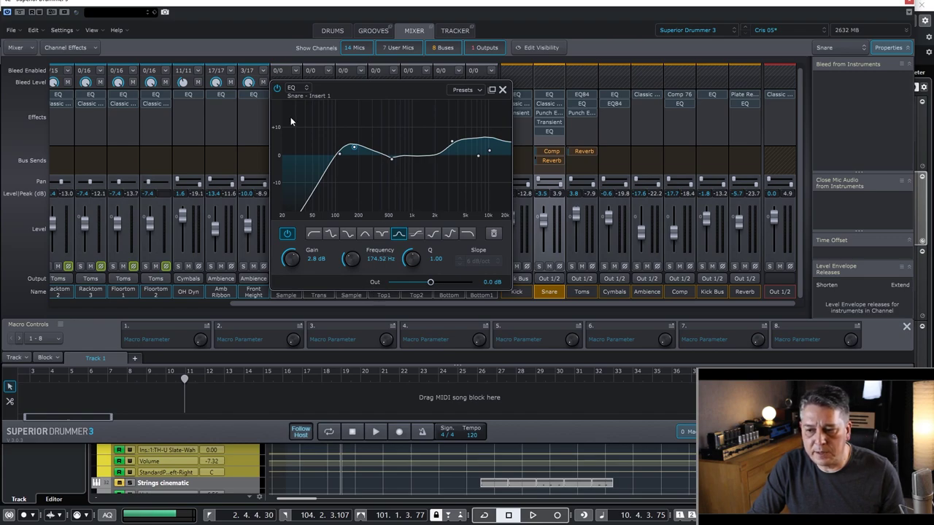
left_click(340, 154)
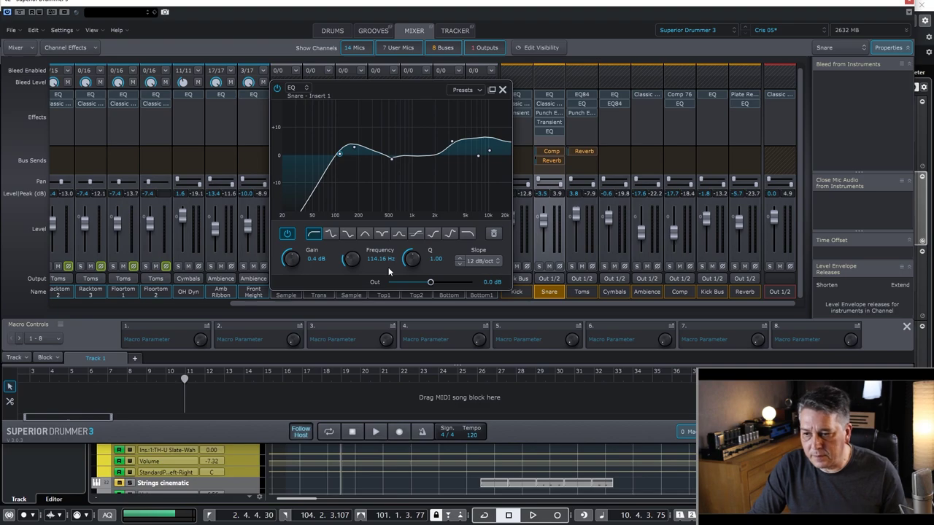
left_click(502, 89)
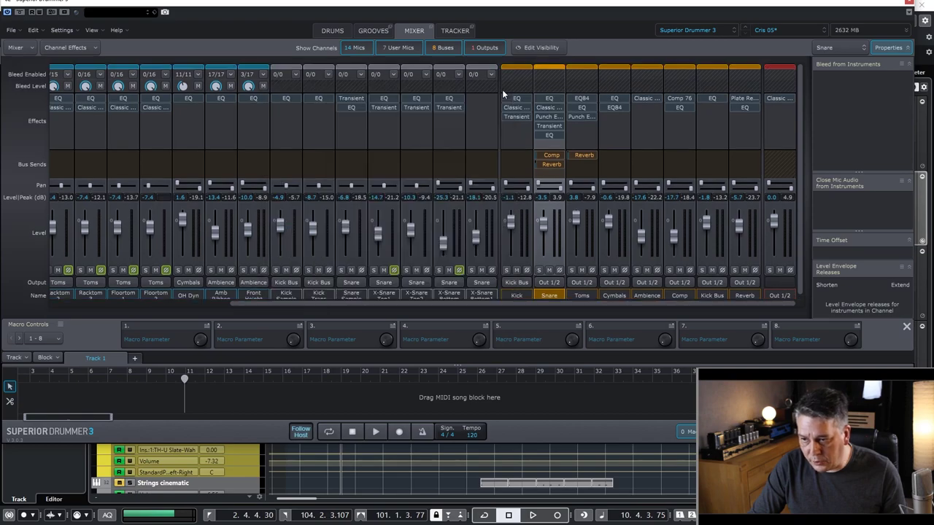
Examine the Snare bus's Classic Compressor settings and its Punch Exciter 361 compression and wet amounts
left_click(550, 109)
left_click_drag(680, 114, 331, 92)
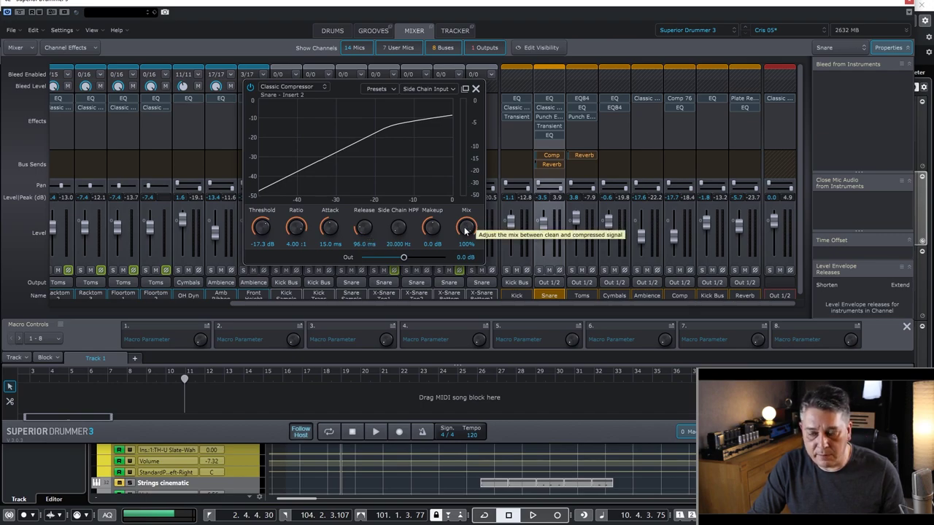
left_click(476, 89)
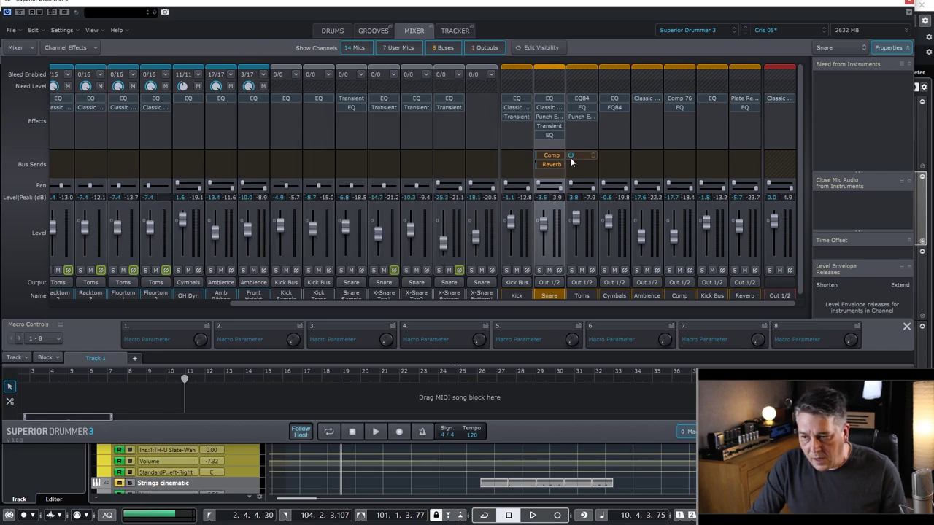
left_click(552, 121)
left_click_drag(686, 108, 223, 158)
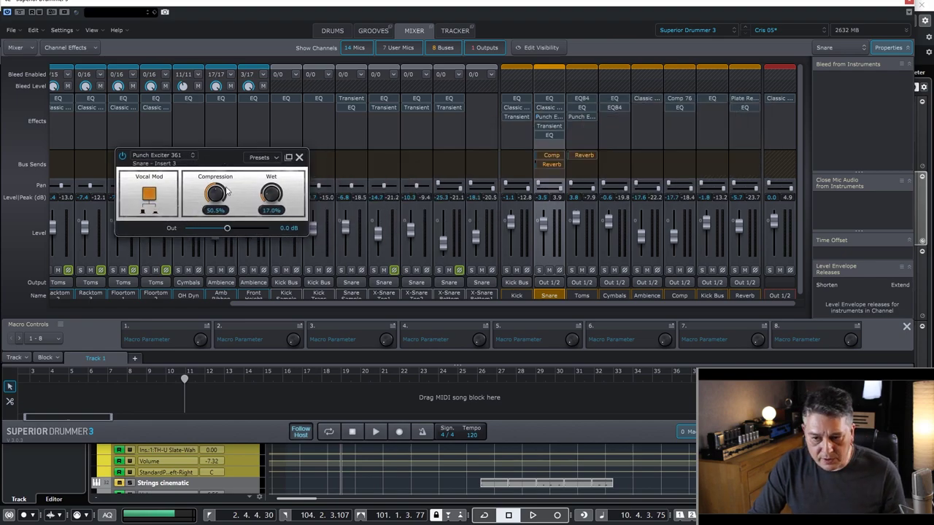
left_click_drag(230, 165, 310, 168)
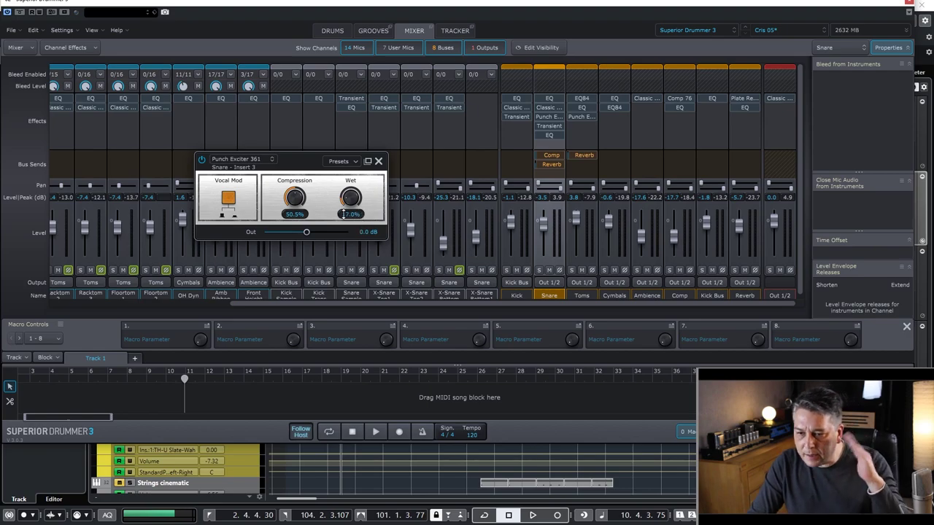
left_click(378, 162)
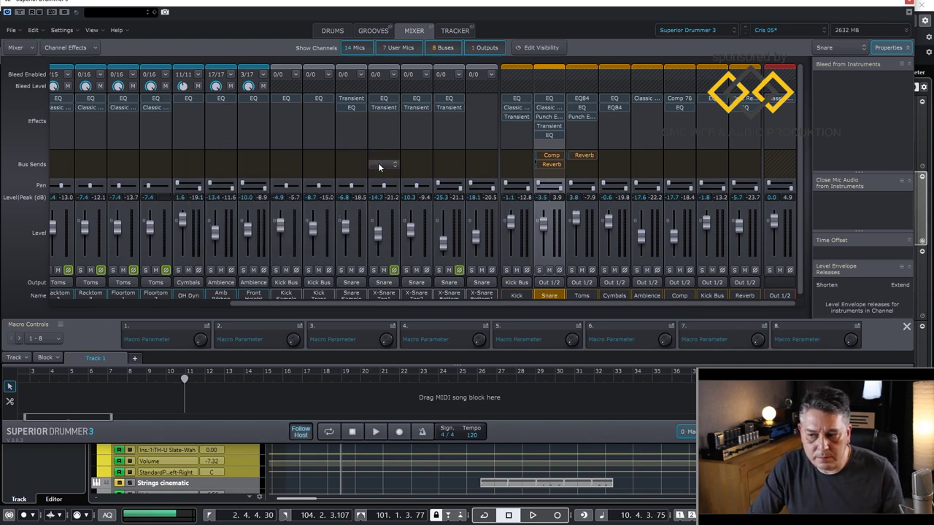
Examine the attack and sustain amounts of the Snare bus's Transient effect
left_click(548, 129)
left_click_drag(663, 108, 251, 149)
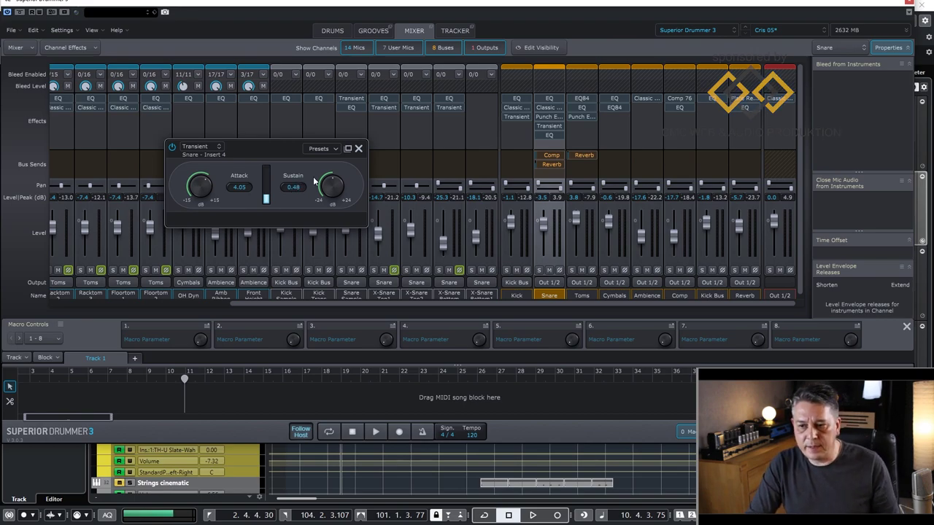
left_click(358, 149)
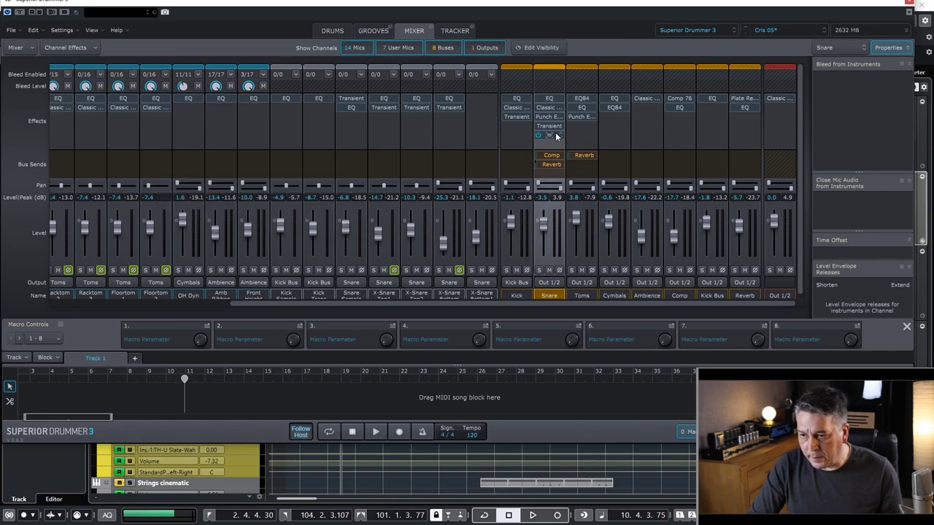
Examine the low-mid and high-frequency nodes of the second EQ at the end of the Snare bus's effects chain
left_click(548, 135)
left_click_drag(640, 113, 177, 112)
left_click(226, 184)
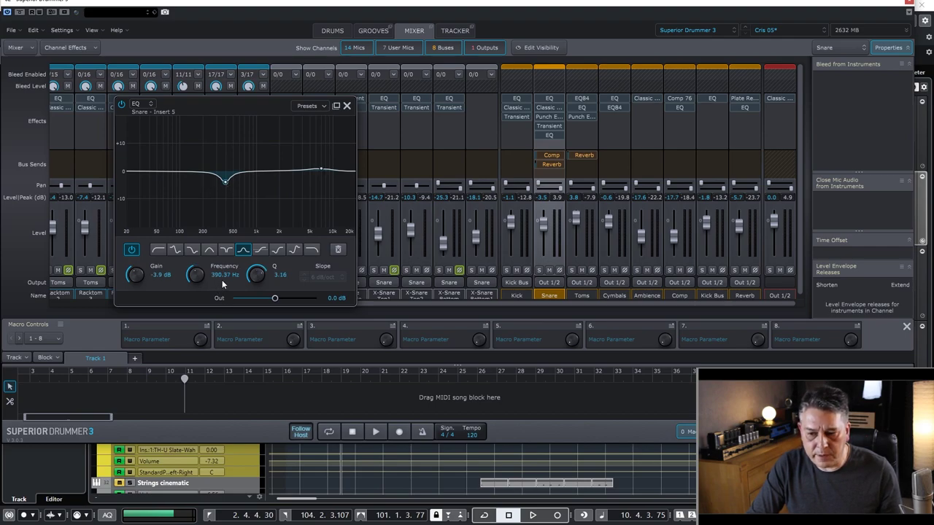
mouse_move(553, 118)
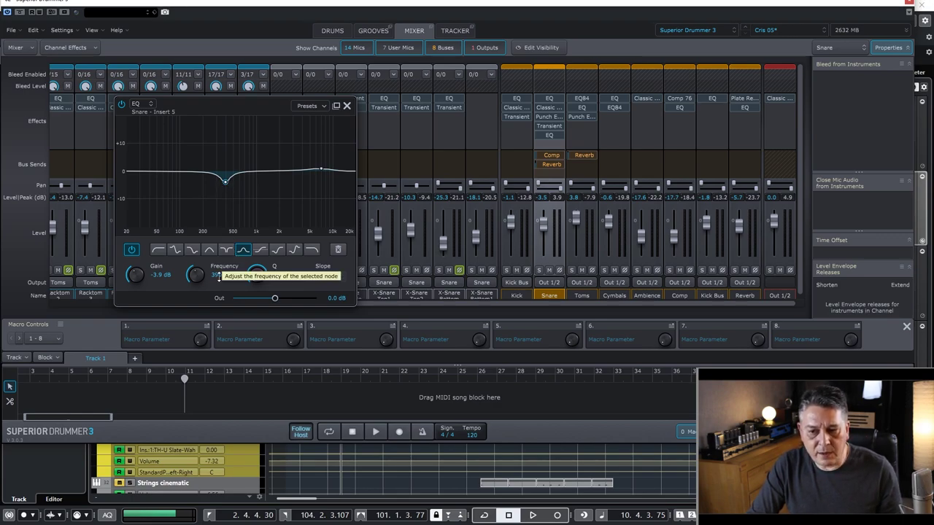
left_click(321, 170)
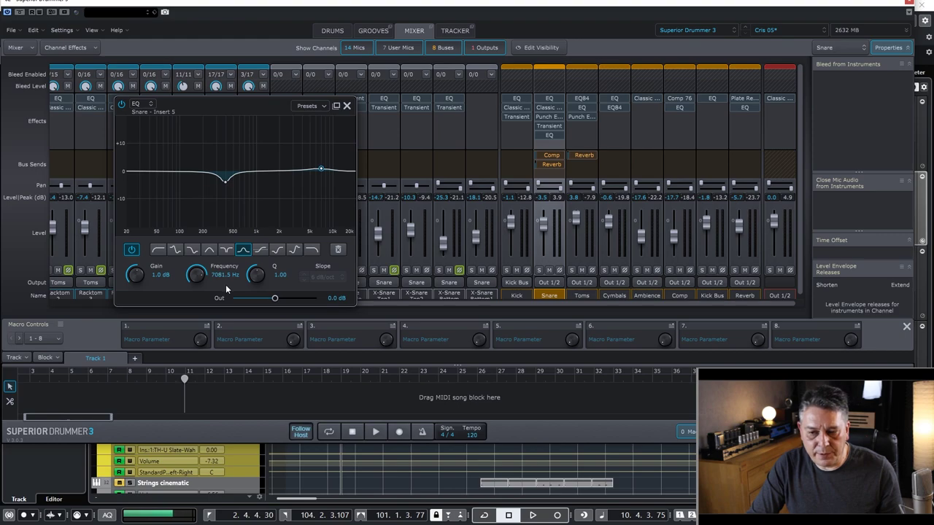
left_click(347, 106)
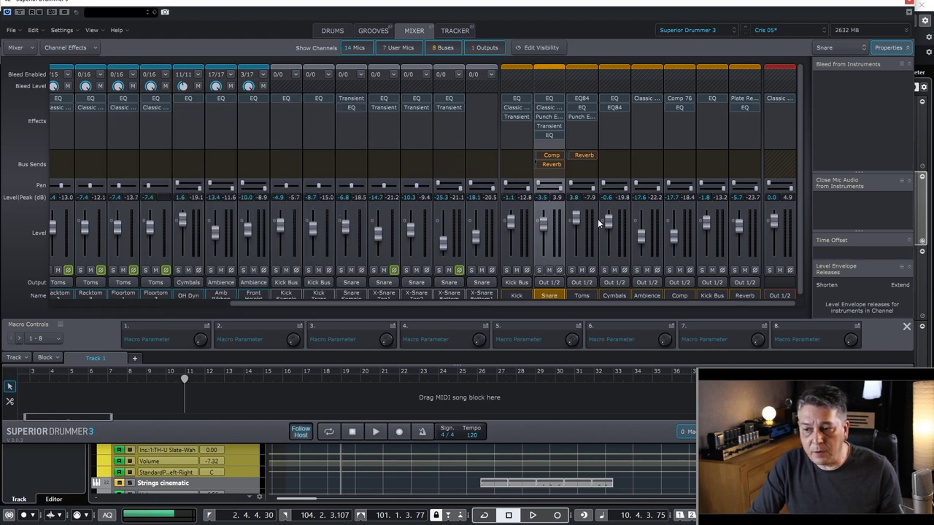
Check the Snare bus's send levels to Comp and Reverb and locate the two bus channels they feed
left_click(548, 157)
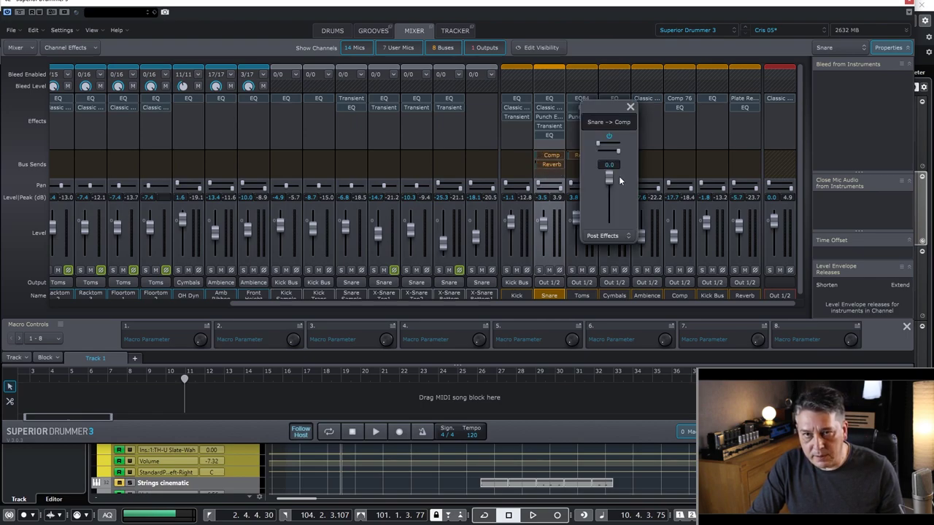
left_click(551, 165)
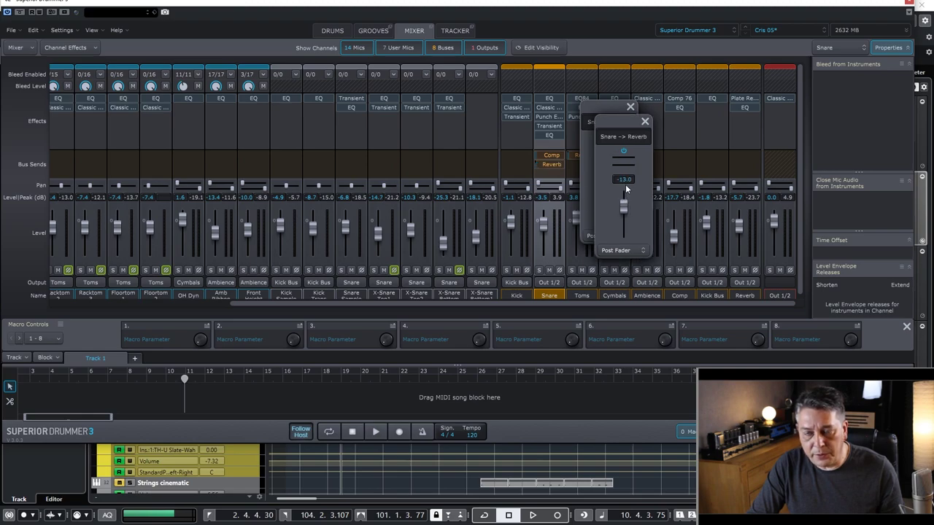
left_click(645, 121)
left_click(630, 107)
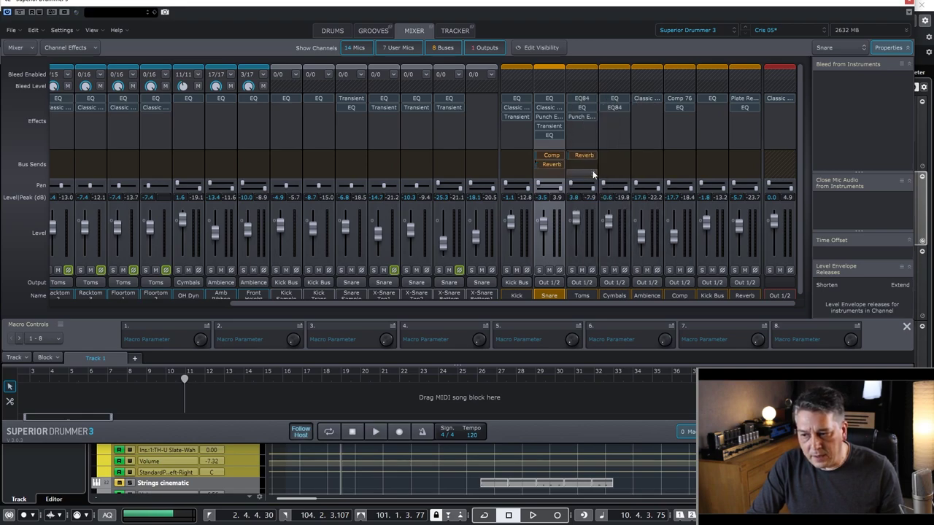
left_click(676, 297)
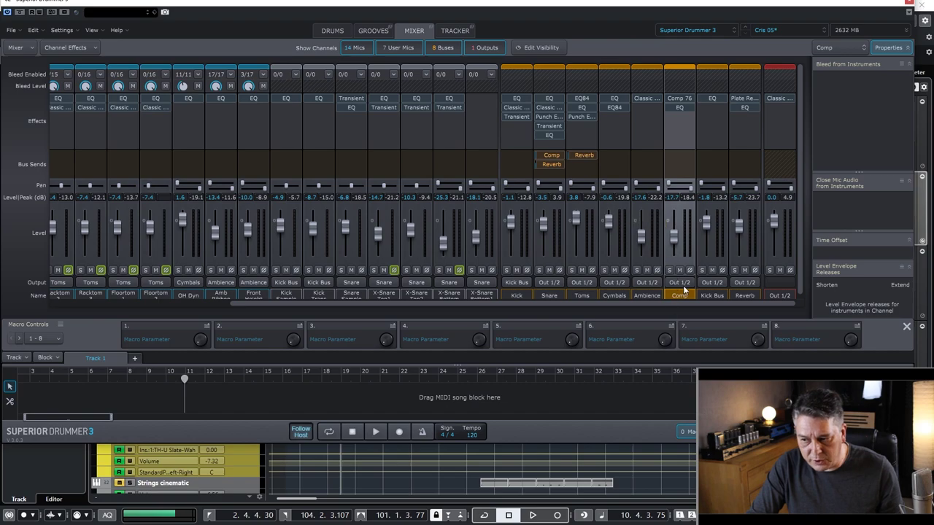
left_click(744, 296)
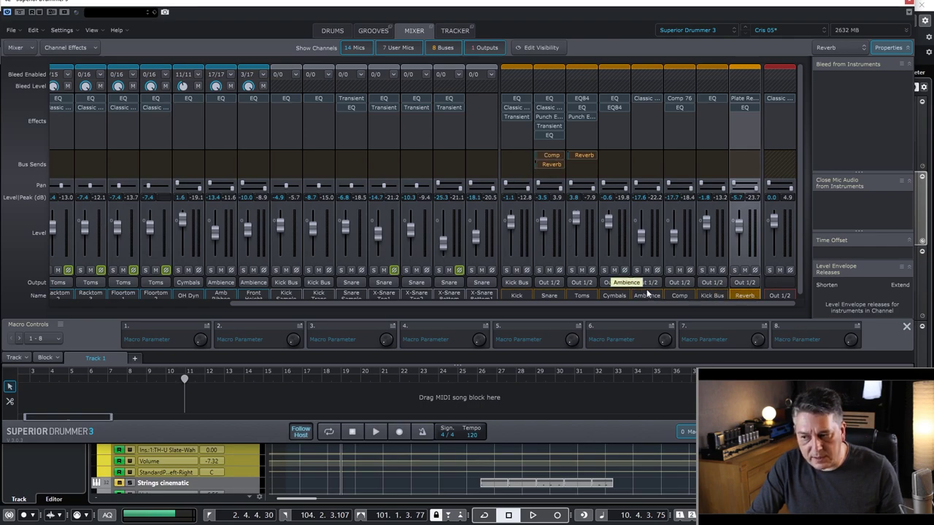
Select the Toms bus channel and examine the band frequencies and gains of its EQ84
left_click(582, 296)
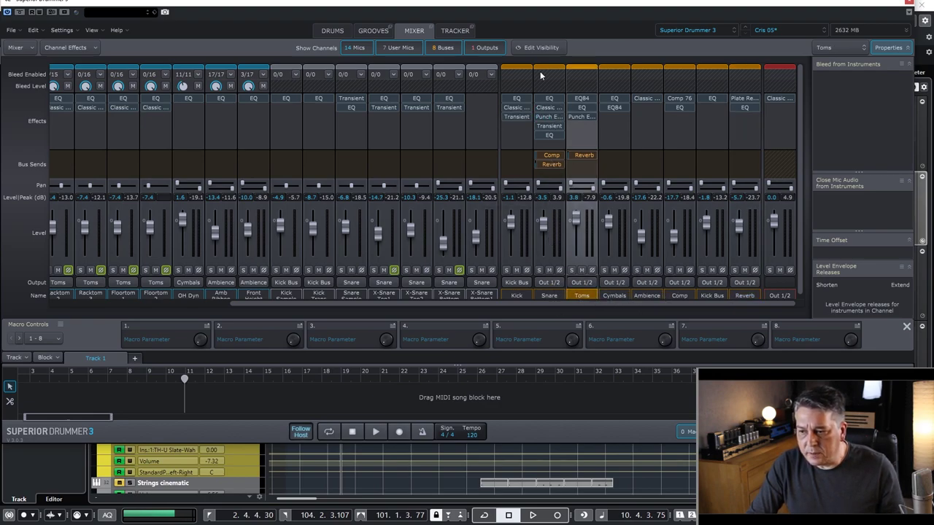
left_click(582, 100)
left_click_drag(704, 102, 351, 99)
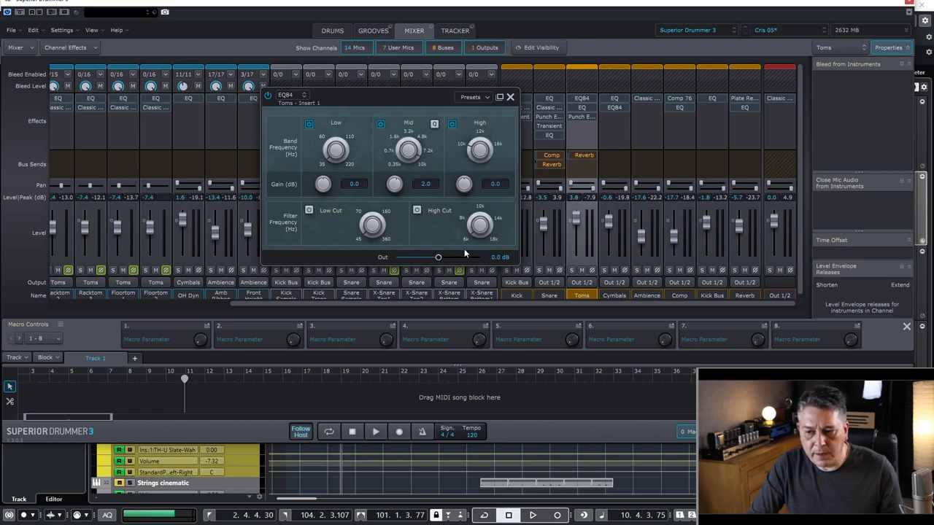
left_click(510, 97)
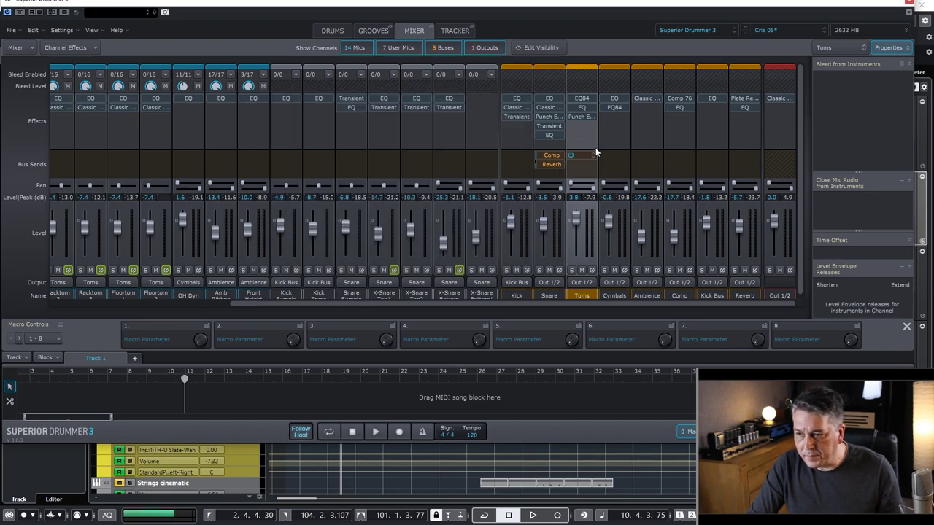
Examine the low-mid node, low shelf and low cut filter of the Toms bus's second EQ insert
left_click(581, 107)
left_click_drag(731, 111, 433, 118)
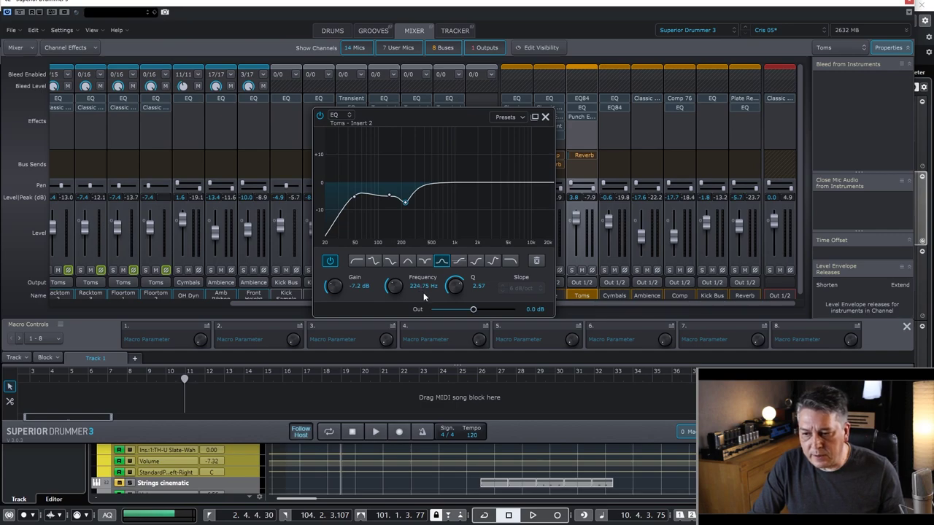
left_click(389, 195)
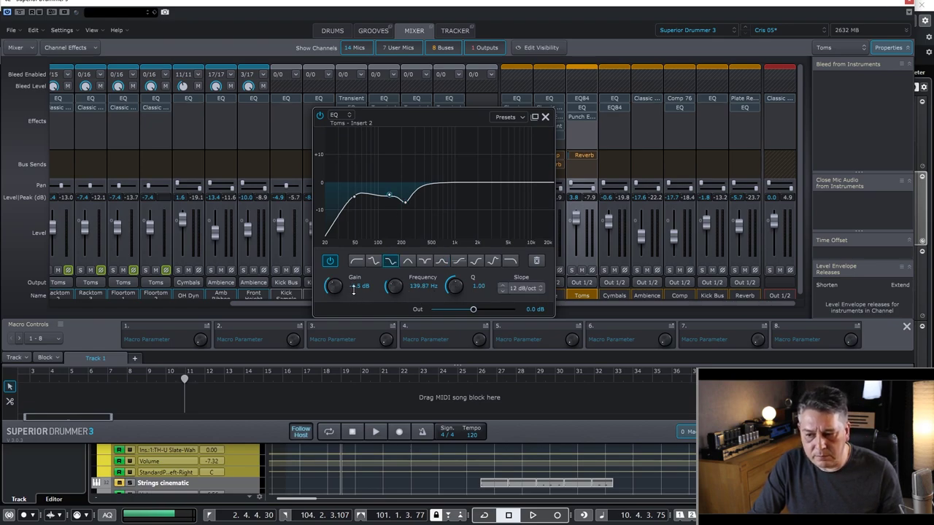
left_click(355, 197)
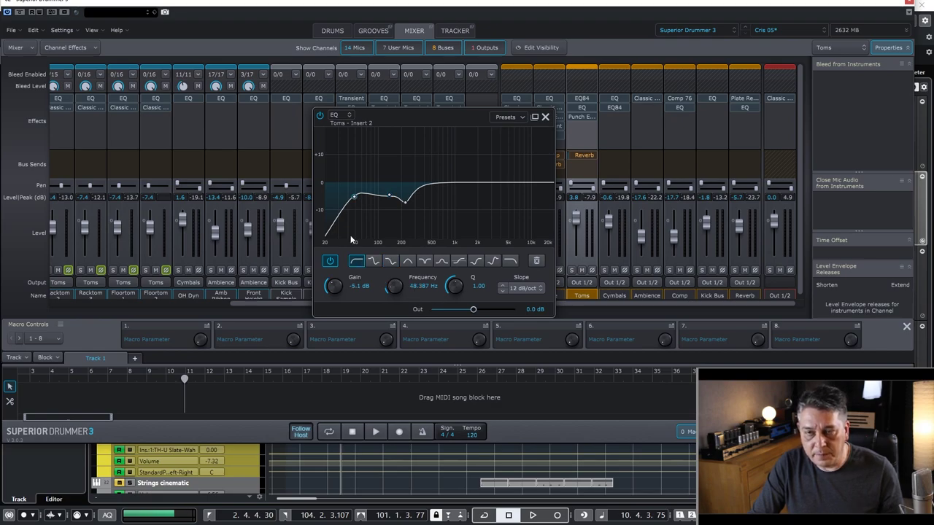
left_click(545, 117)
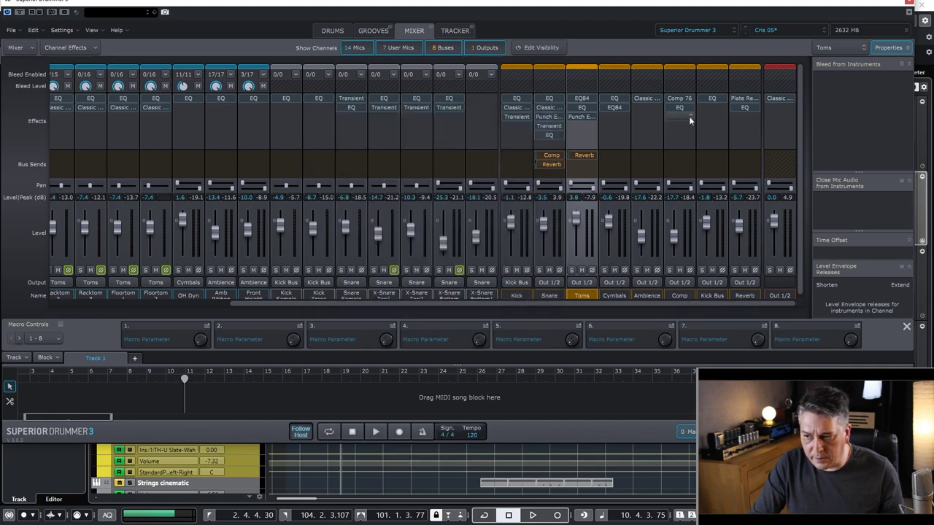
Examine the compression and wet amounts of the Toms bus's Punch Exciter 361
left_click(581, 116)
left_click_drag(714, 110, 290, 131)
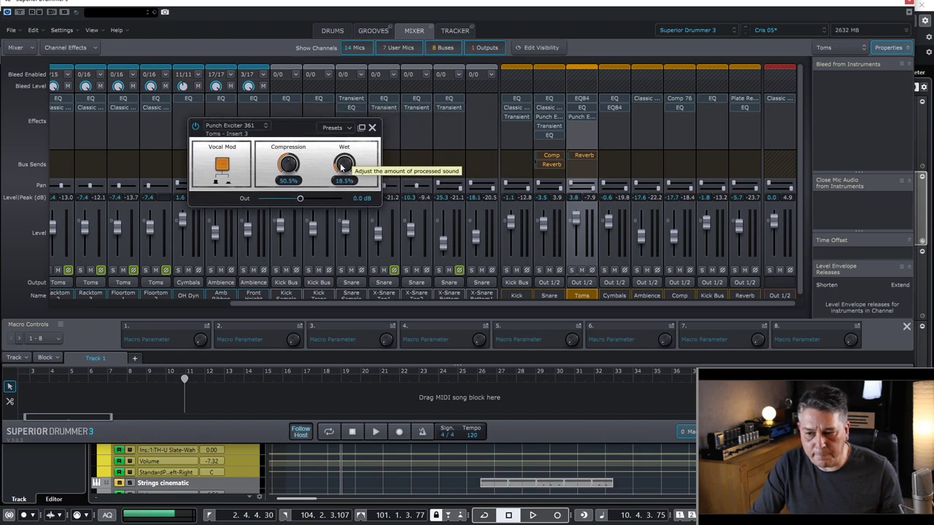
left_click(372, 127)
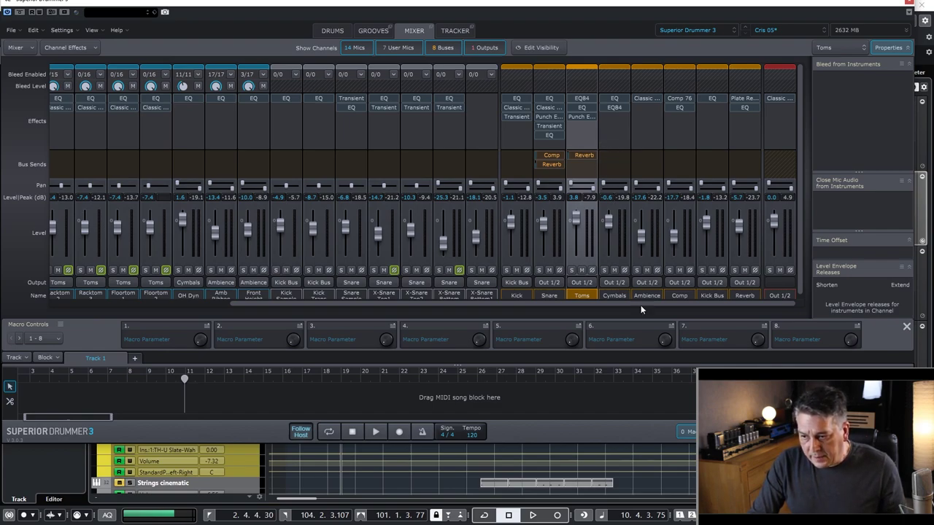
Select the Cymbals bus channel and examine the high shelf and low-mid node of its first EQ insert
left_click(619, 295)
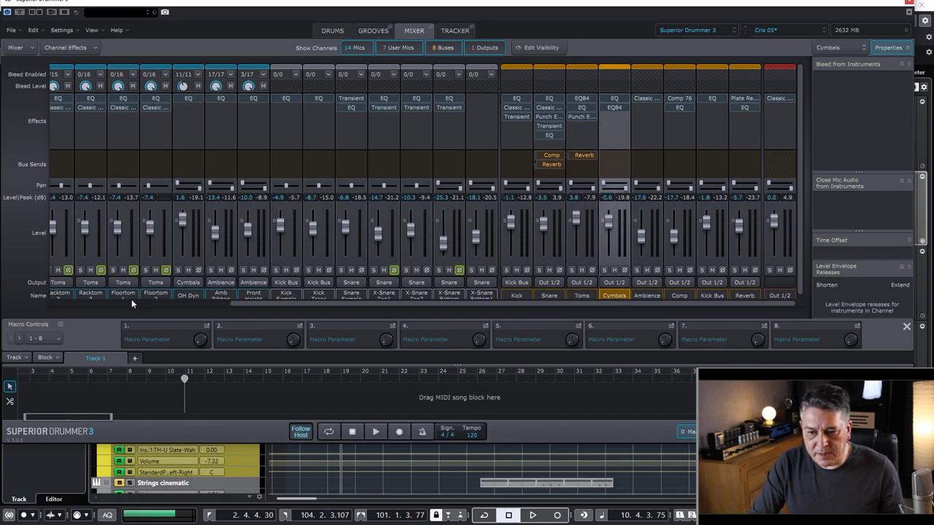
left_click(615, 98)
left_click_drag(758, 110, 303, 111)
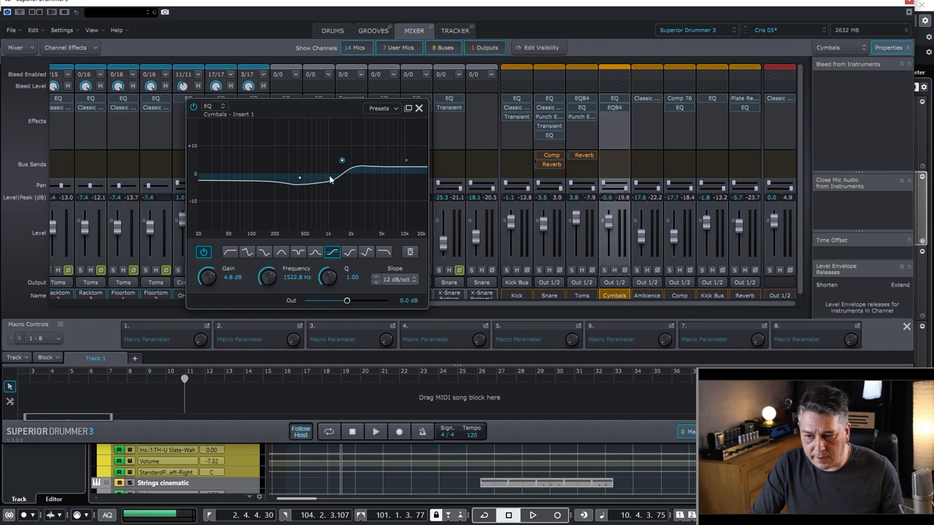
left_click(299, 180)
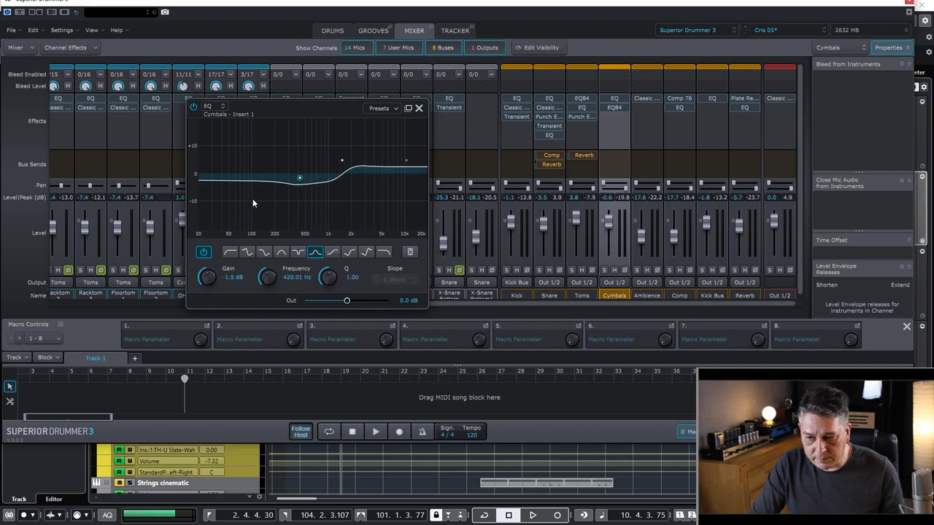
left_click(341, 159)
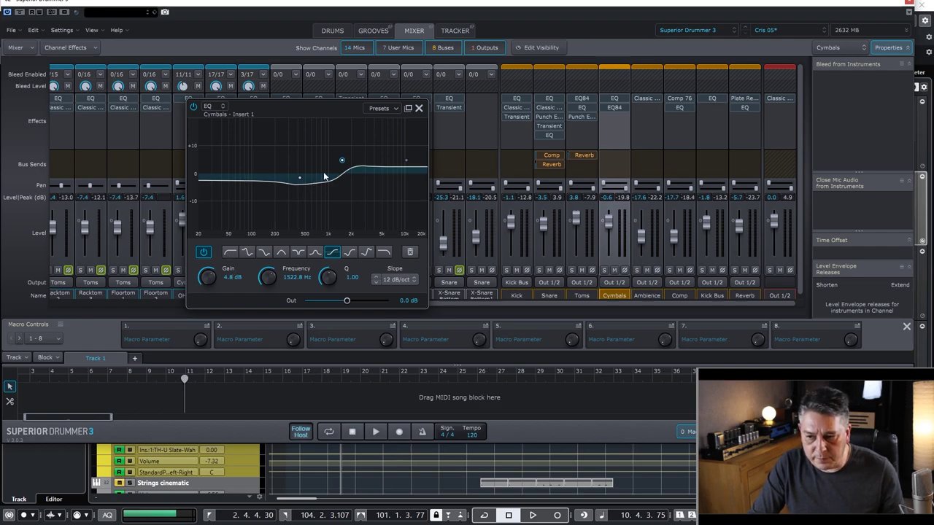
left_click(299, 180)
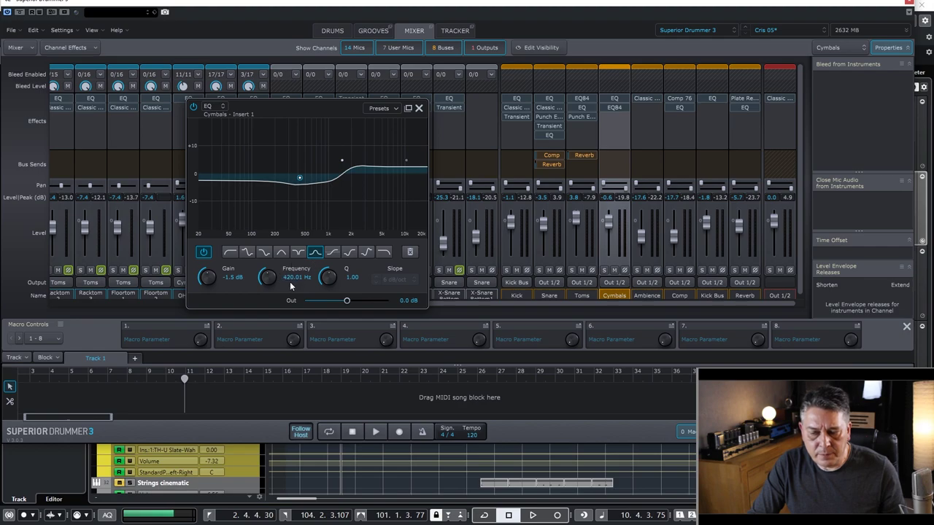
left_click(418, 109)
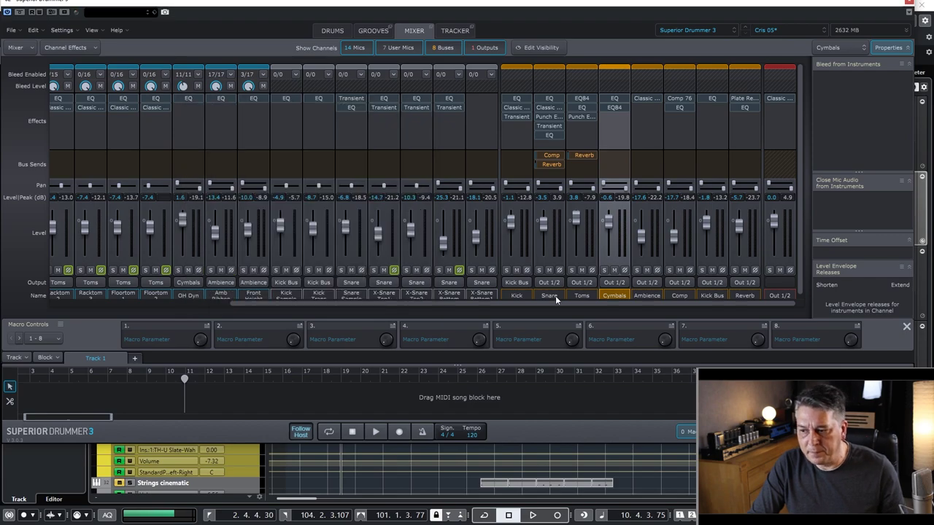
Check the Ambience bus channel and the Amb Ribbon and Front Height mic channels routed to it
left_click(645, 296)
scroll(213, 292, "down", 1)
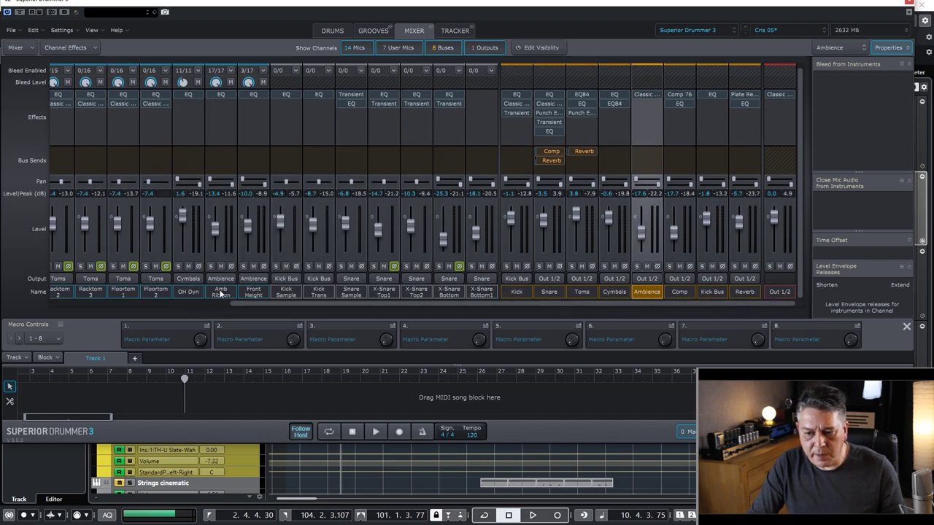
left_click(219, 288)
left_click(257, 291)
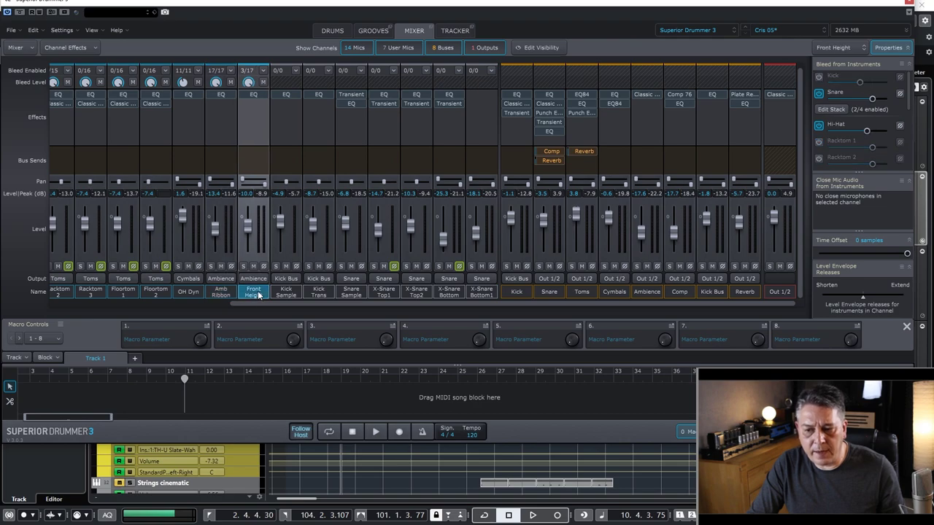
left_click(649, 291)
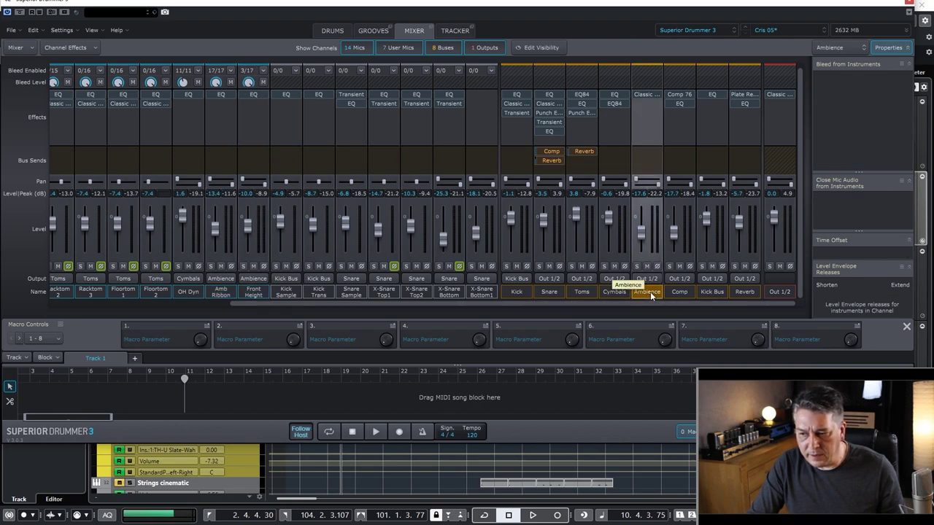
Examine the threshold, ratio, attack and release of the Ambience bus's Classic Compressor
left_click(643, 95)
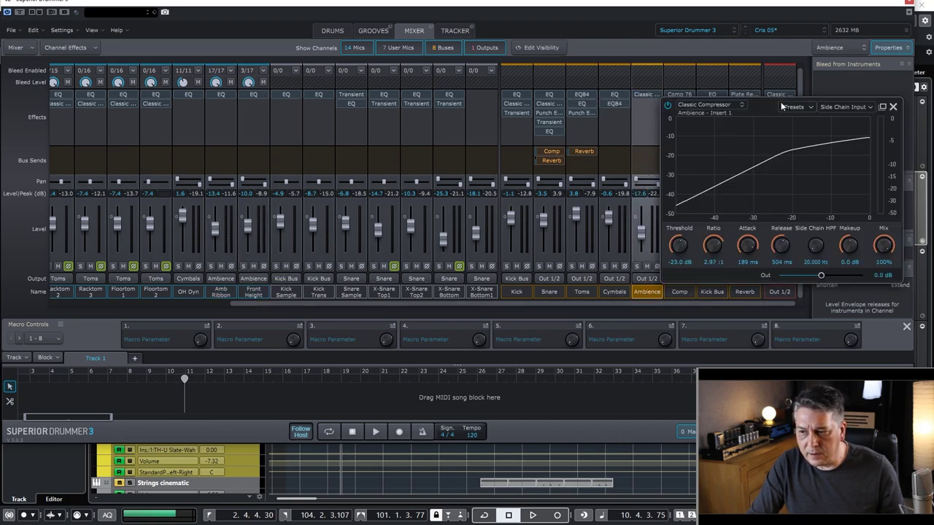
left_click_drag(772, 104, 395, 114)
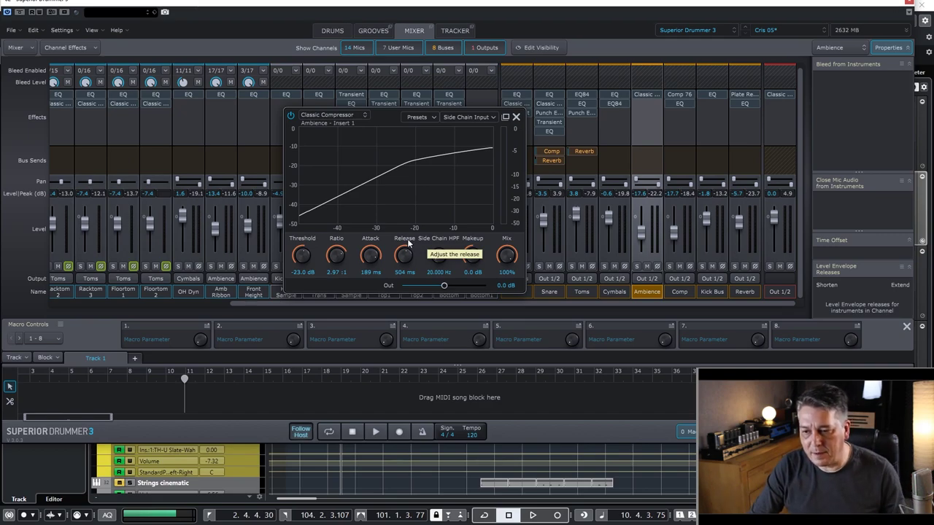
left_click(517, 118)
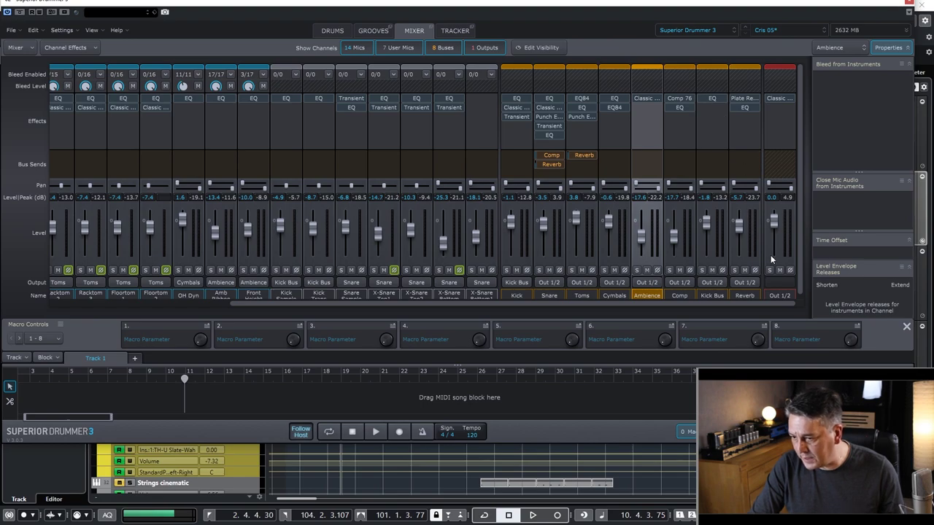
Select the Comp bus channel and examine the input gain, attack, release, ratio and mix of its Comp 76
scroll(702, 226, "down", 1)
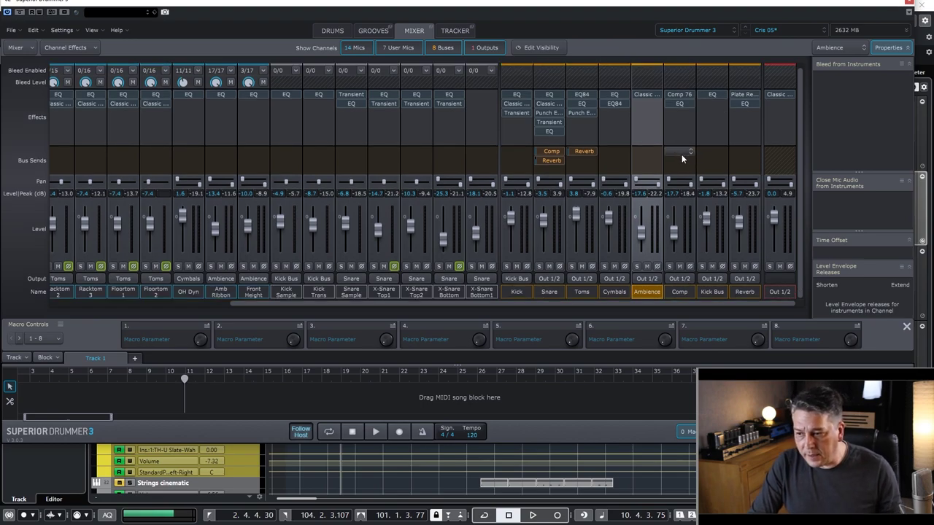
left_click(682, 291)
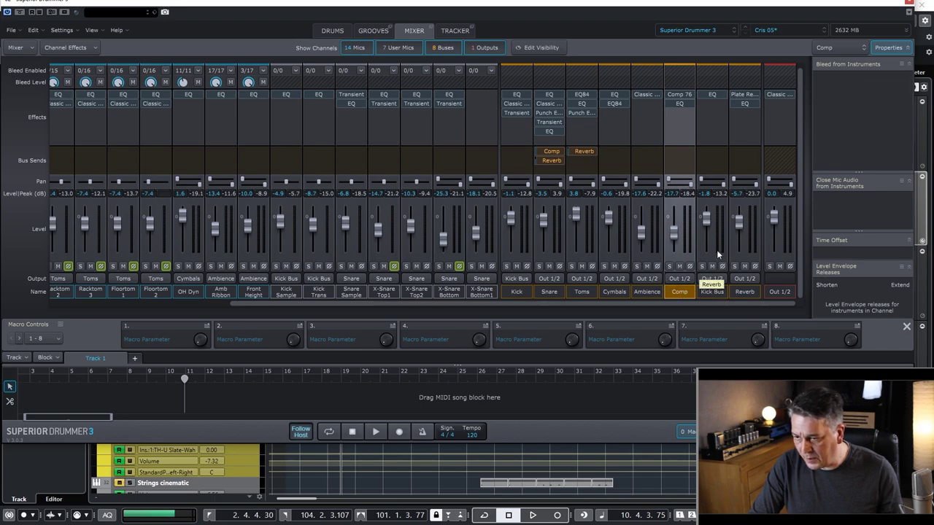
left_click(681, 99)
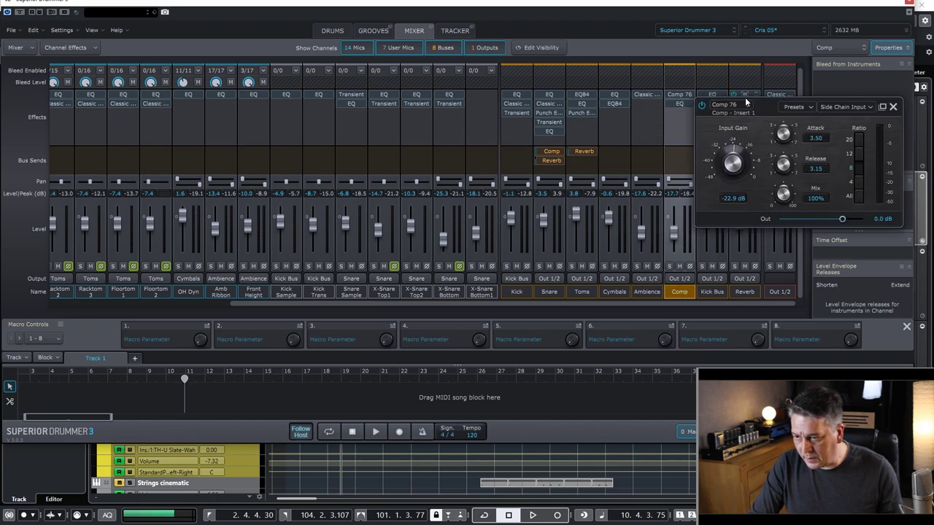
left_click_drag(761, 110, 245, 110)
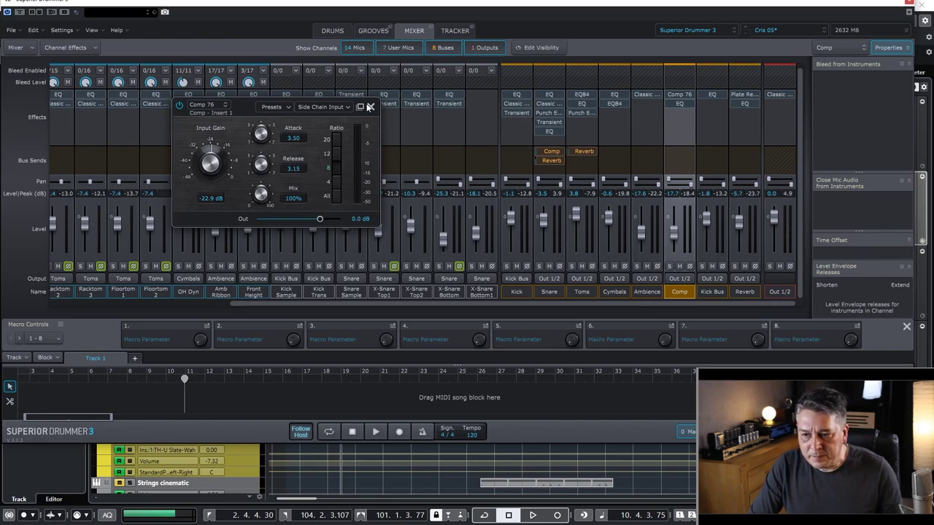
left_click(371, 108)
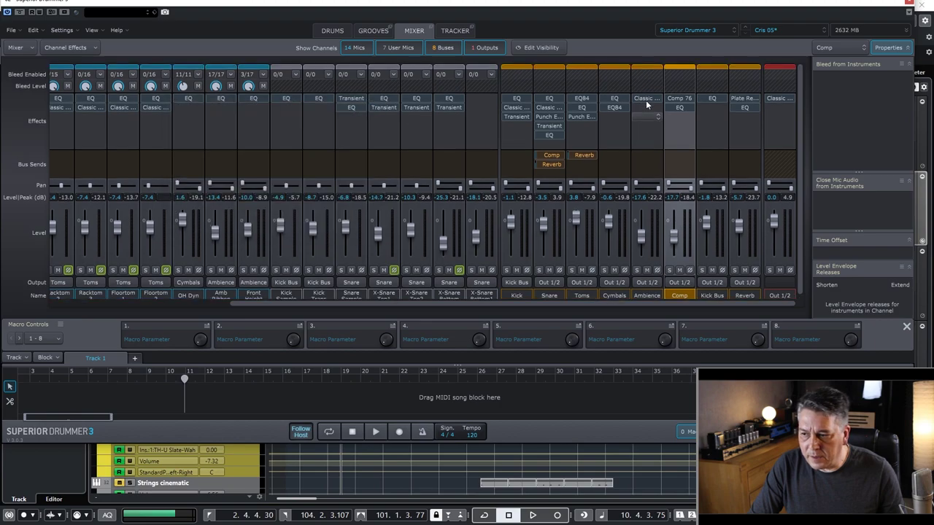
Examine the mid cut node and low cut filter of the Comp bus's EQ insert
left_click(680, 106)
left_click_drag(760, 110, 278, 125)
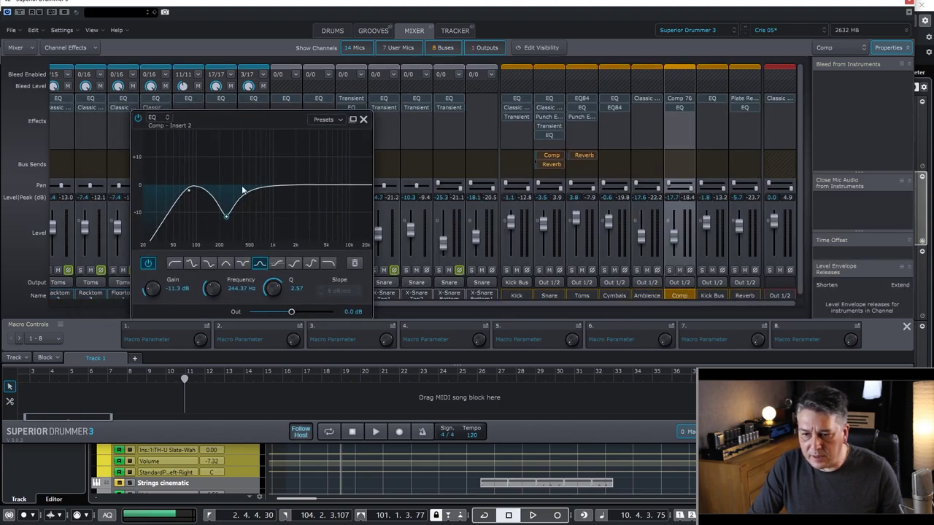
left_click(188, 190)
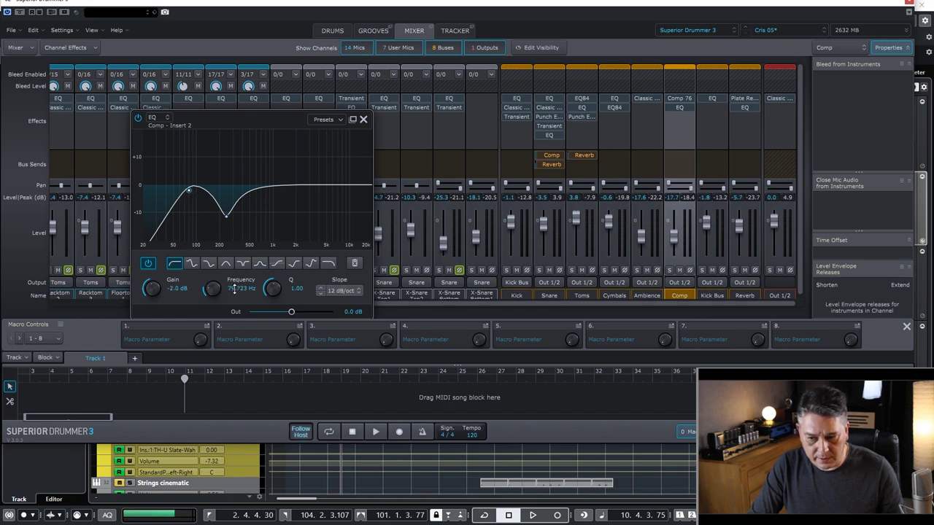
left_click(363, 120)
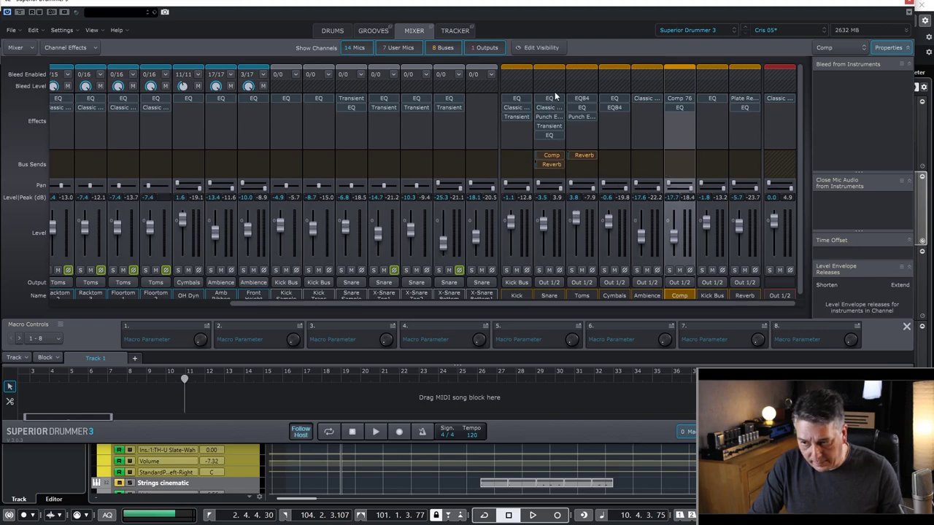
Select the Snare bus and check the level and Post Effects routing of its send to Comp
left_click(549, 297)
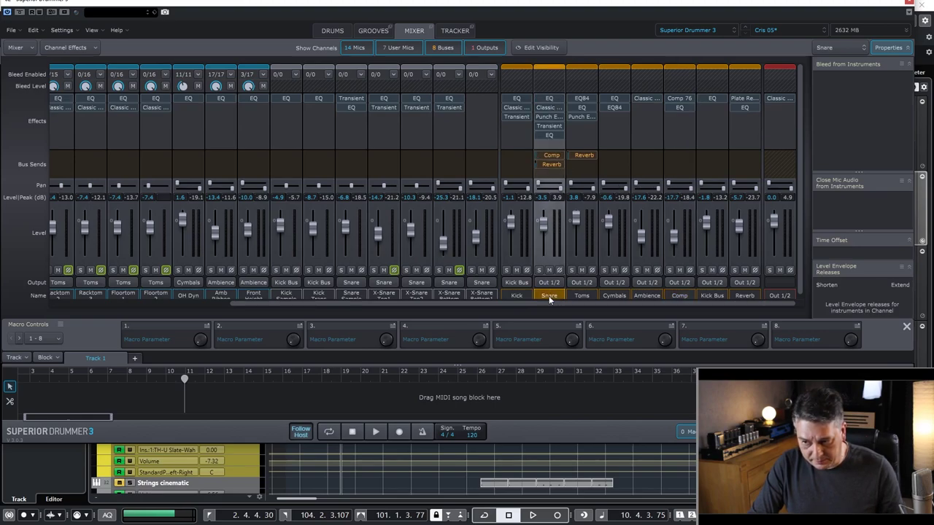
left_click(552, 158)
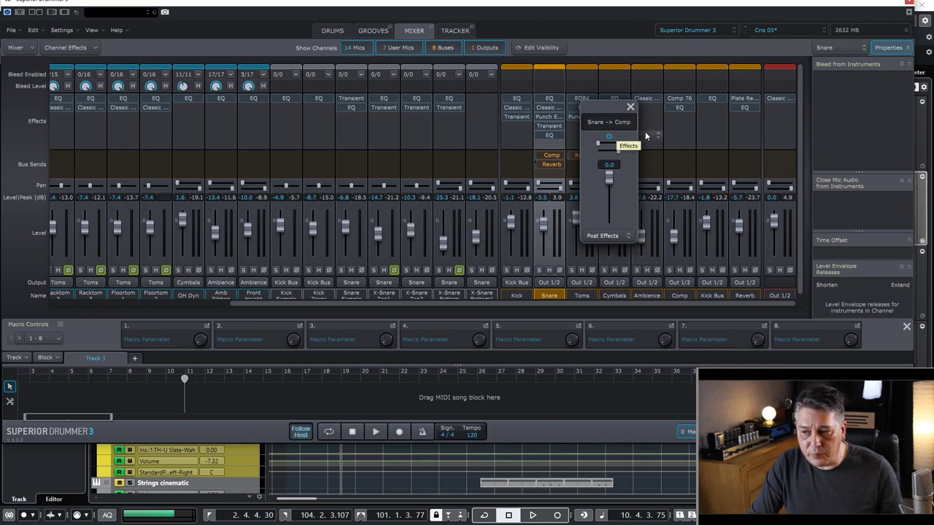
left_click(630, 107)
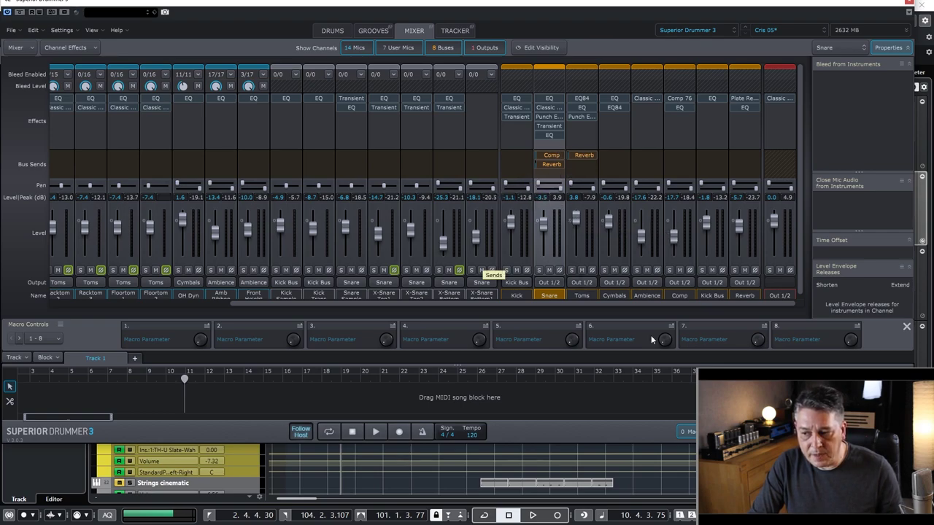
Solo the Snare and Comp buses and play the song to hear them together, then stop playback
left_click(669, 270)
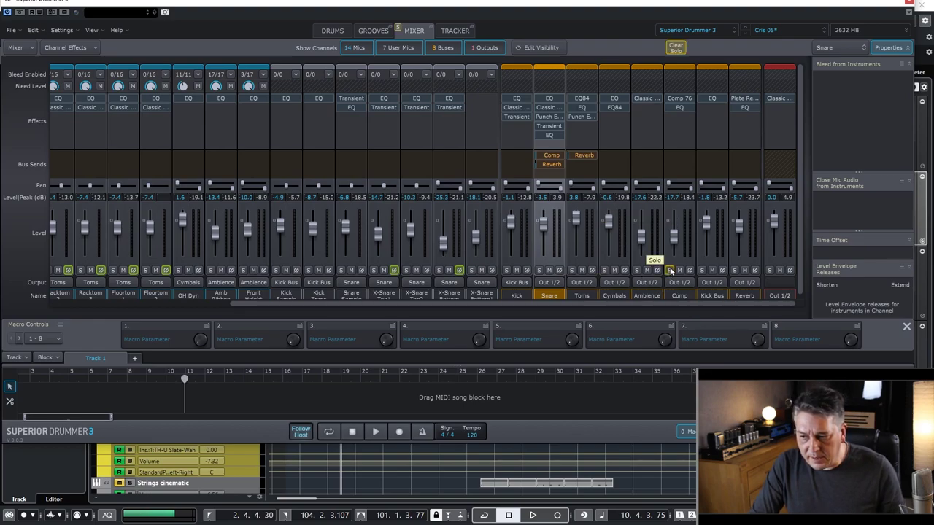
left_click(670, 270)
left_click(539, 271)
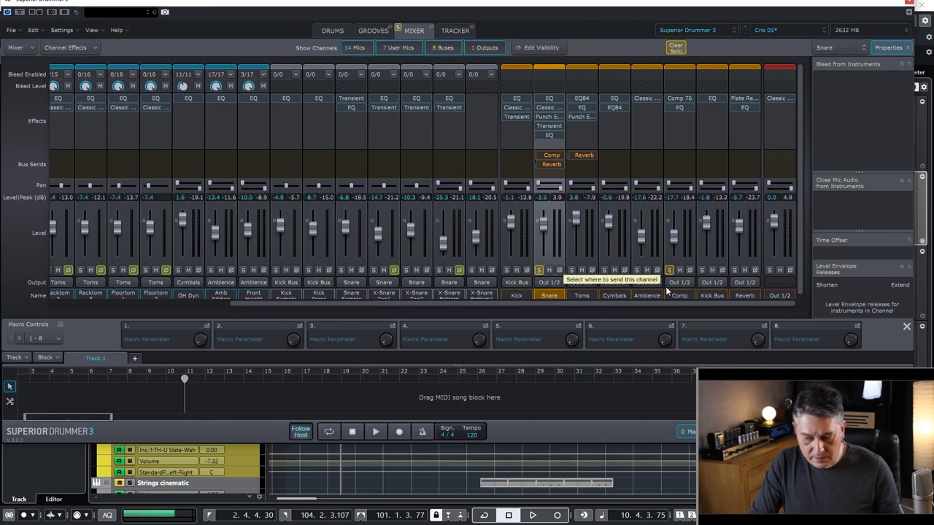
key("space")
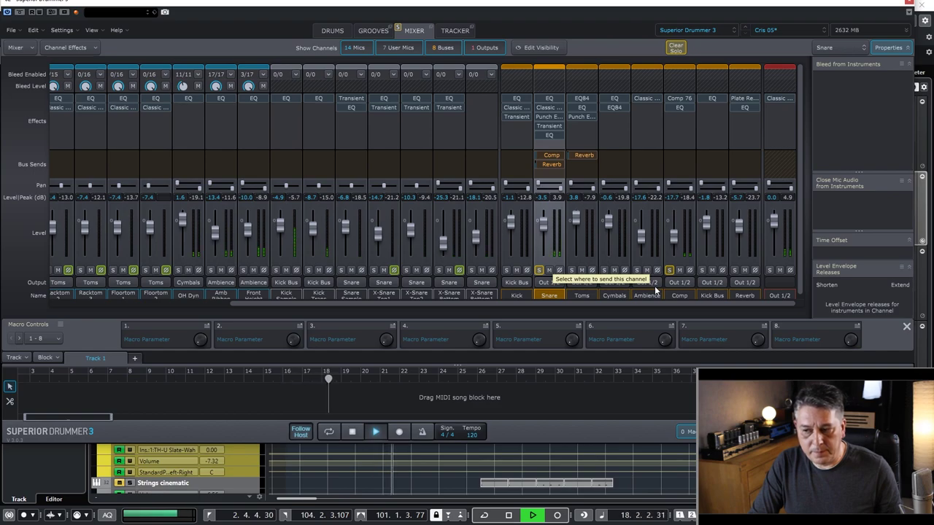
key("space")
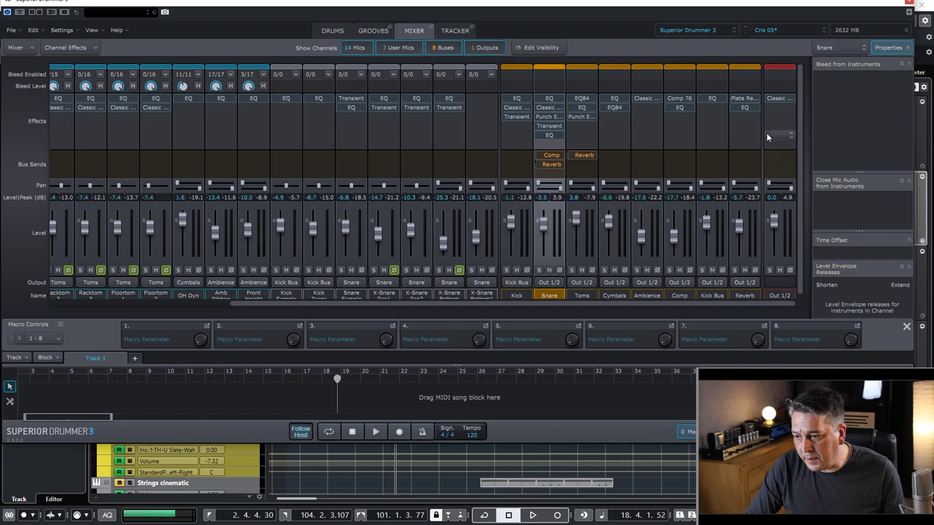
Locate the Reverb bus channel and the Snare and Toms buses that feed it
left_click(739, 161)
left_click(747, 123)
left_click(748, 125)
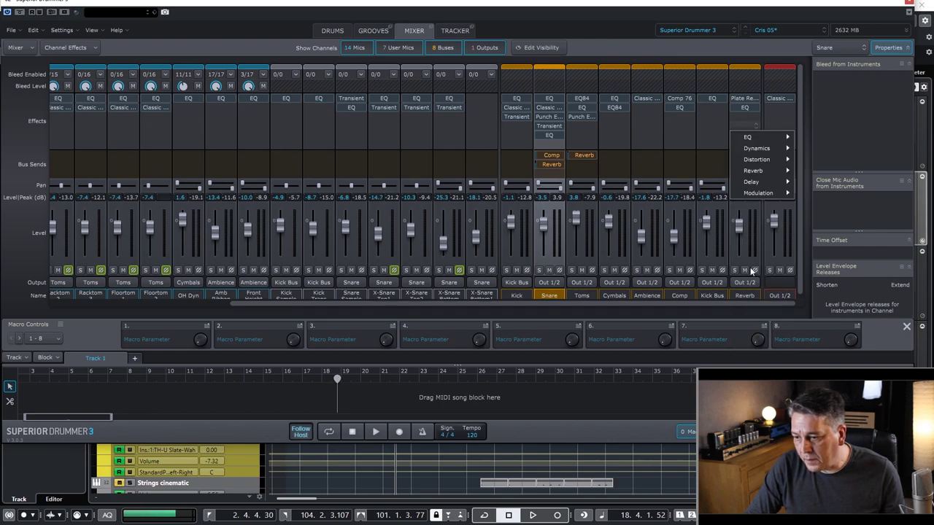
left_click(744, 296)
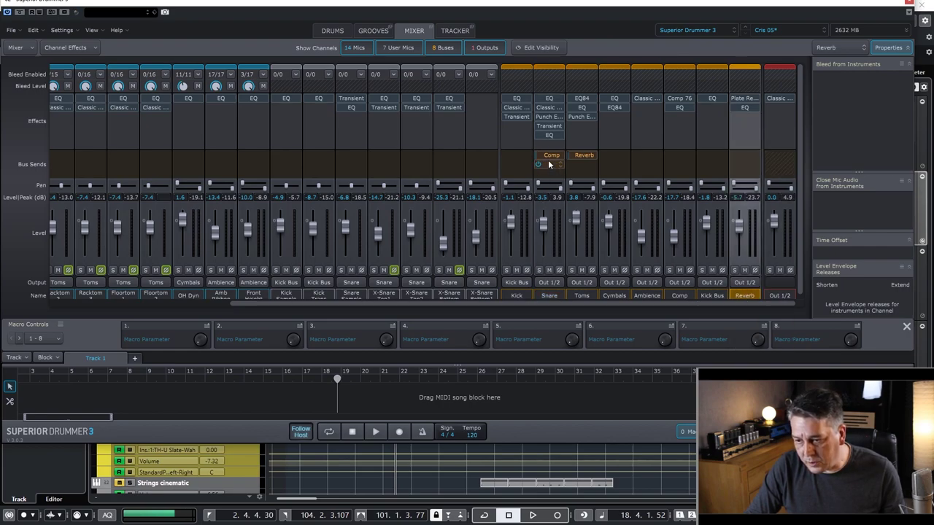
left_click(548, 295)
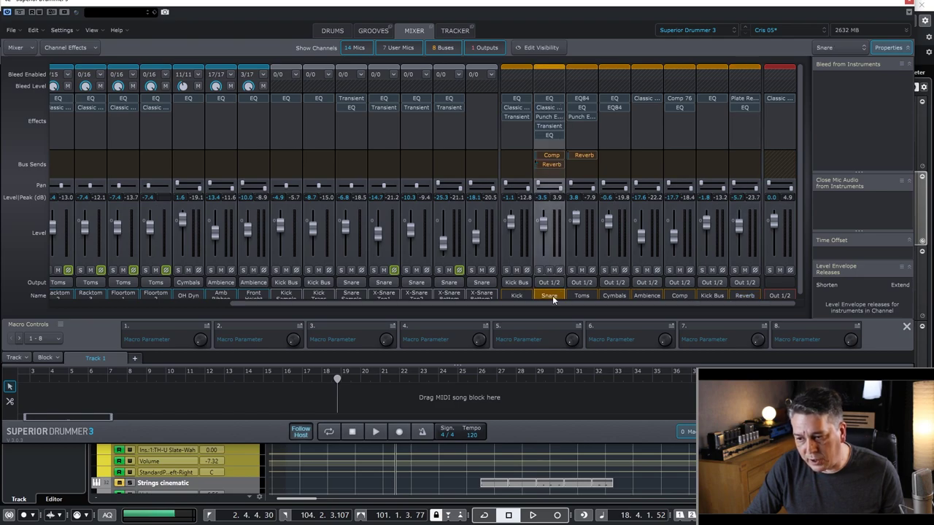
left_click(582, 296)
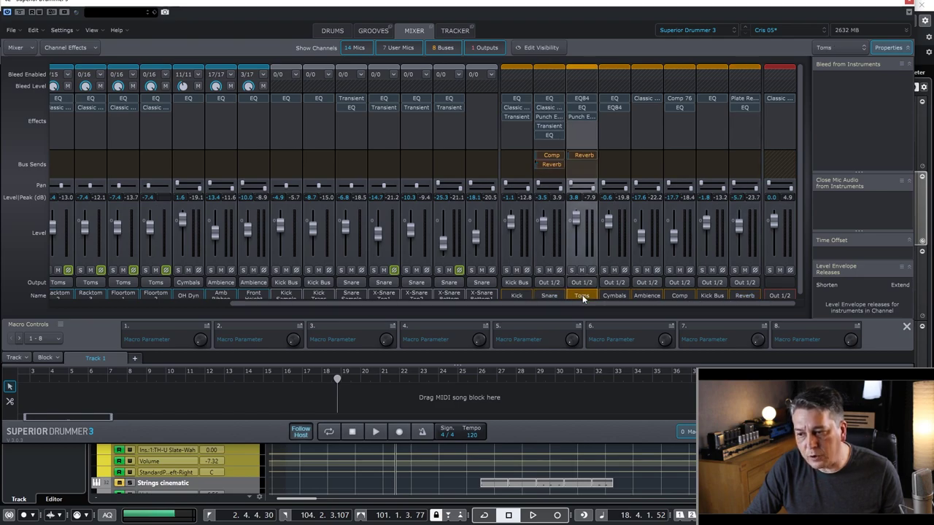
Check the levels and Post Fader routing of the Toms and Snare buses' sends to Reverb
left_click(582, 156)
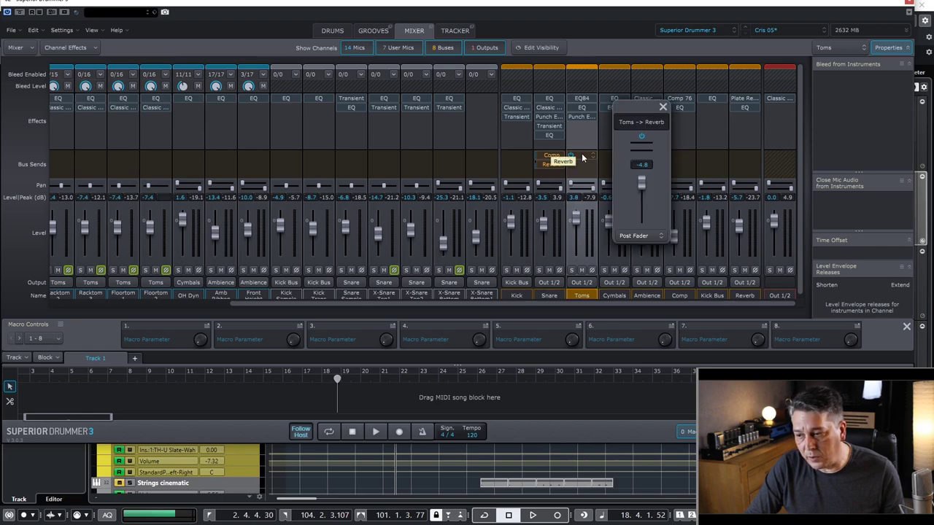
left_click(558, 163)
left_click(552, 166)
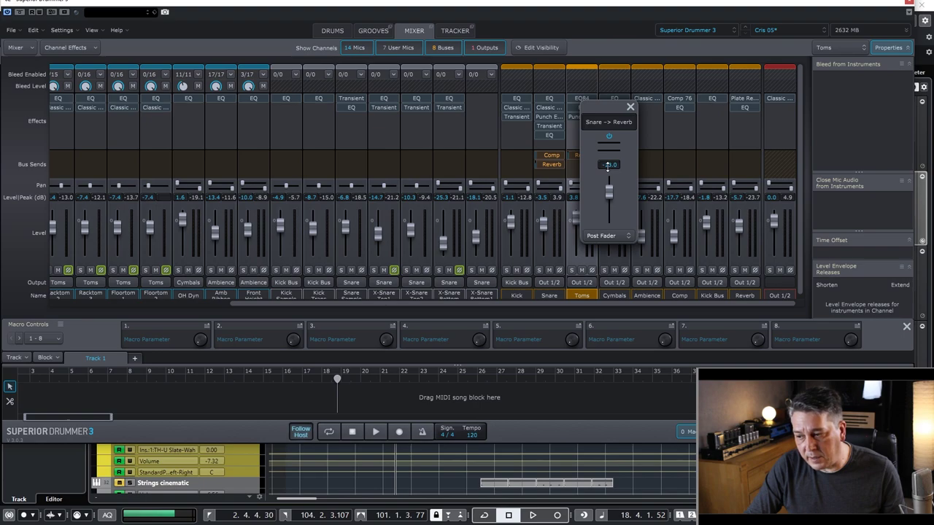
left_click(570, 163)
left_click(608, 160)
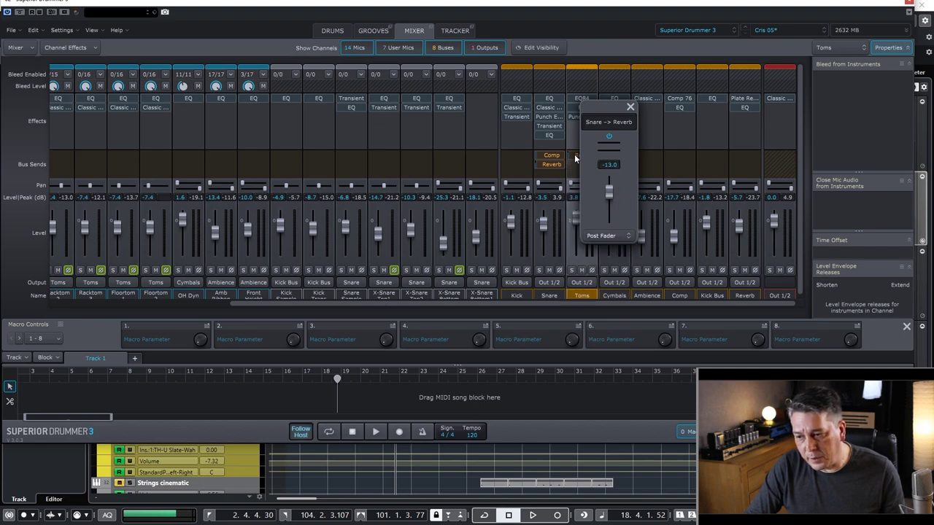
left_click(671, 161)
left_click(630, 108)
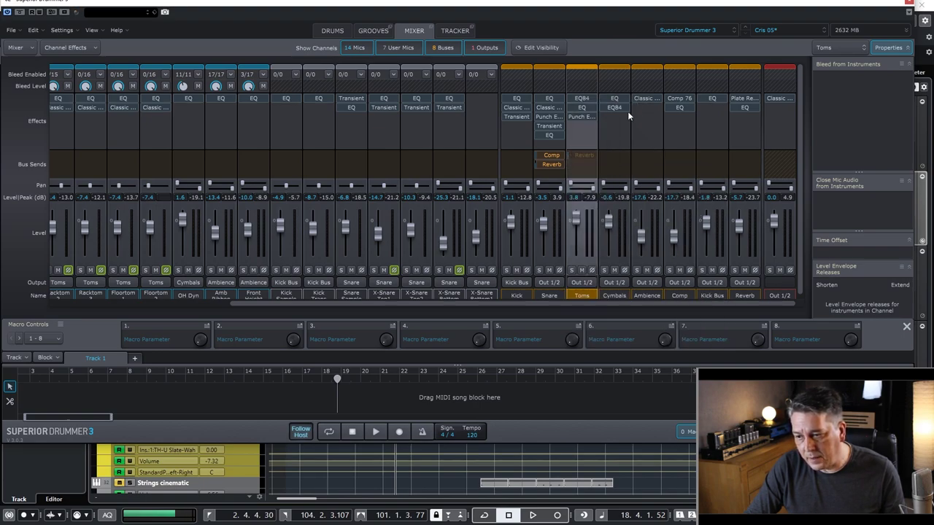
Turn the Toms bus's send to Reverb back on and close its settings
left_click(583, 158)
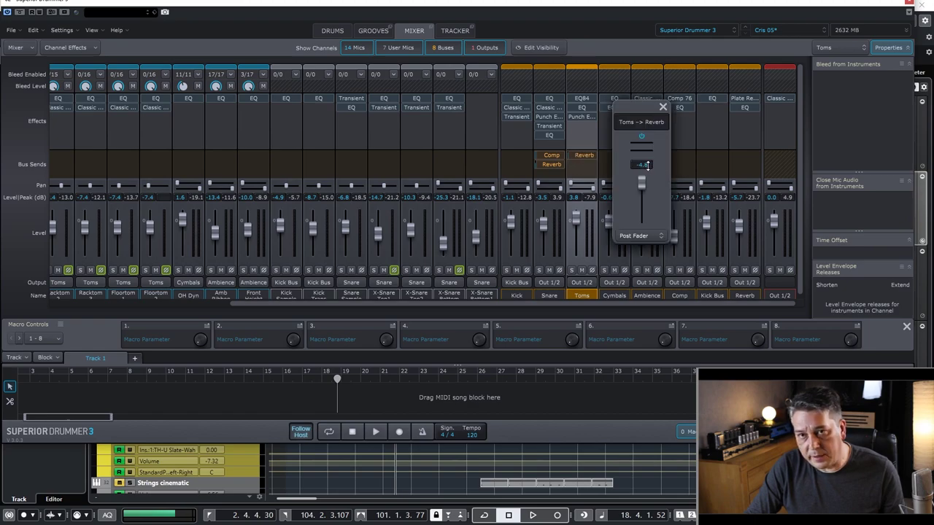
left_click(663, 107)
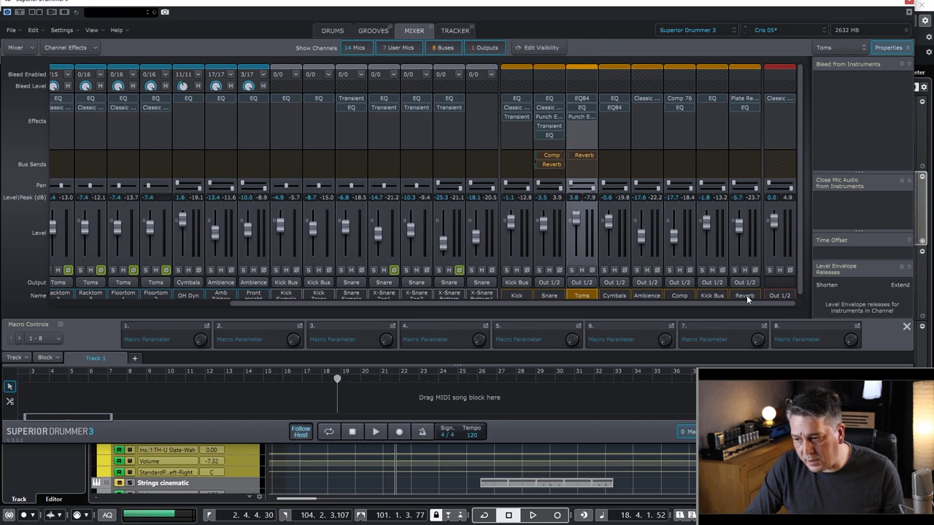
Select the Reverb bus and examine its Plate Reverb's time, pre-delay, size, shape, diffusion, color and mix settings
left_click(745, 296)
left_click(745, 99)
left_click_drag(715, 114, 370, 133)
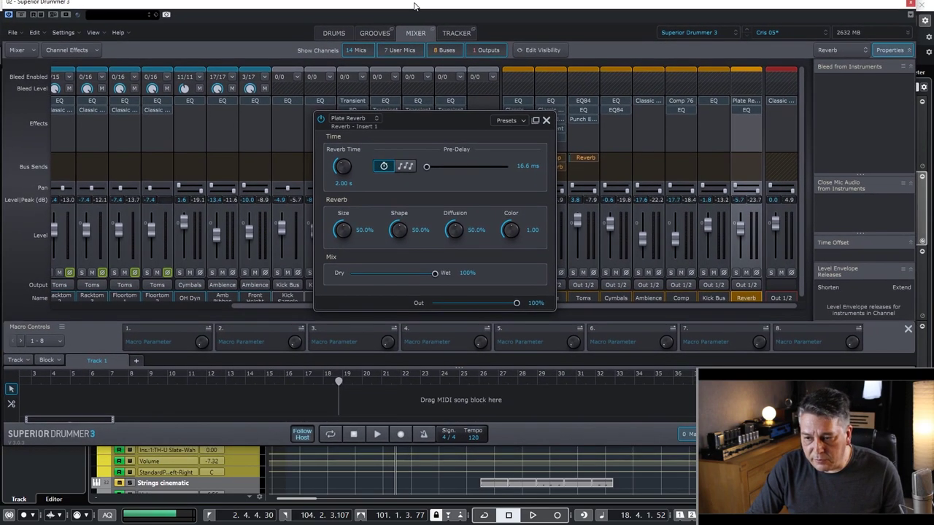
mouse_move(408, 102)
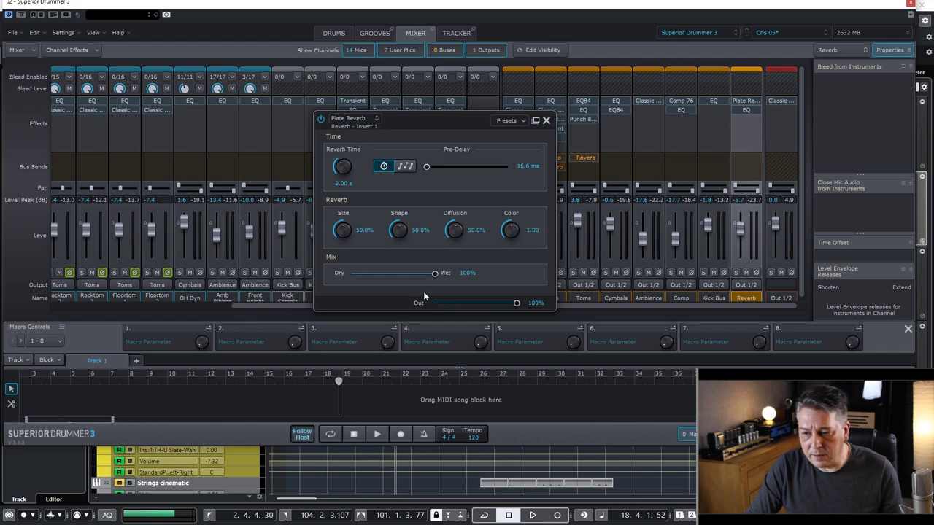
left_click(546, 120)
Examine the low-cut EQ inserted after the Plate Reverb on the Reverb bus
left_click(746, 110)
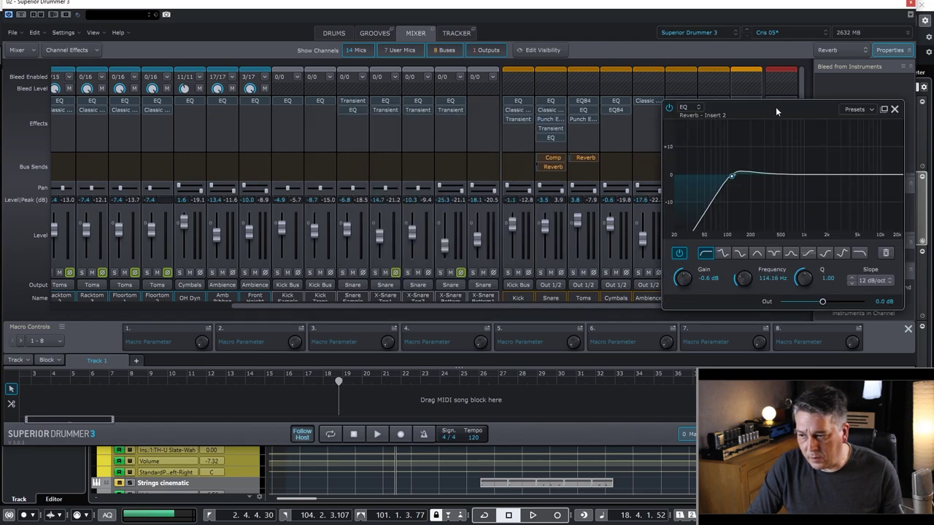
left_click_drag(776, 112, 386, 114)
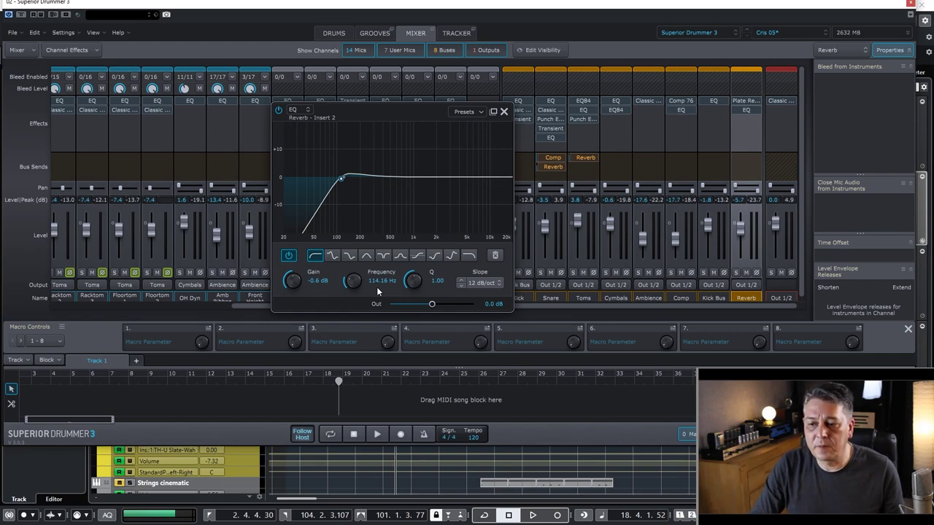
left_click(503, 112)
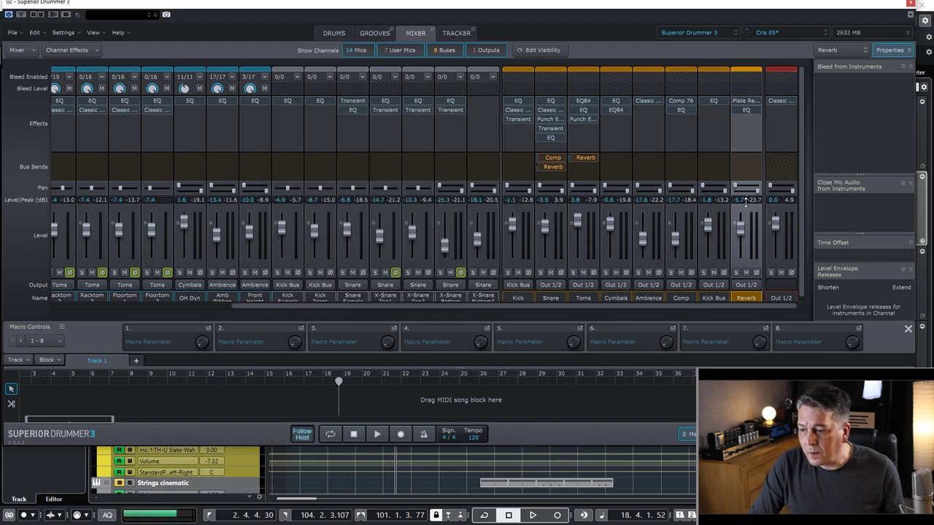
Solo the Snare, Comp and Reverb buses, play the song to hear them together, then stop playback and remove the solos
left_click(539, 272)
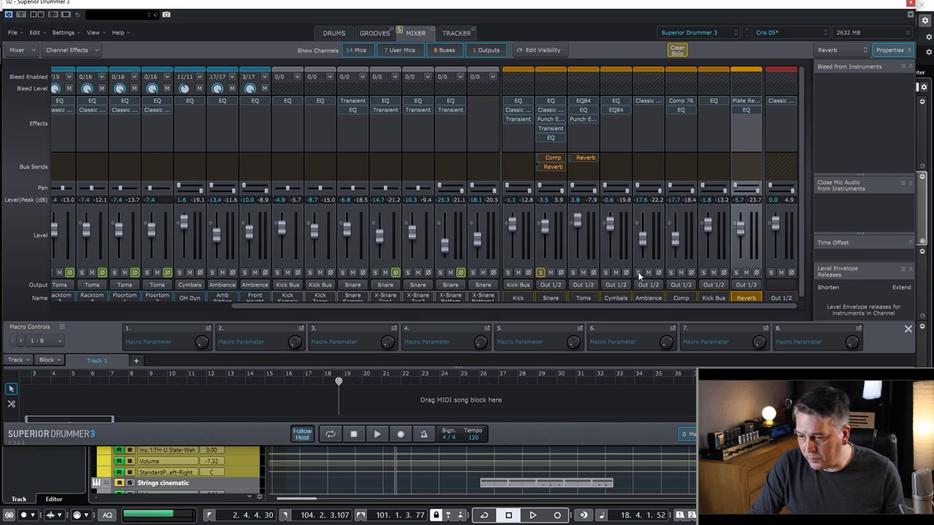
left_click(670, 272)
left_click(735, 272)
key("space")
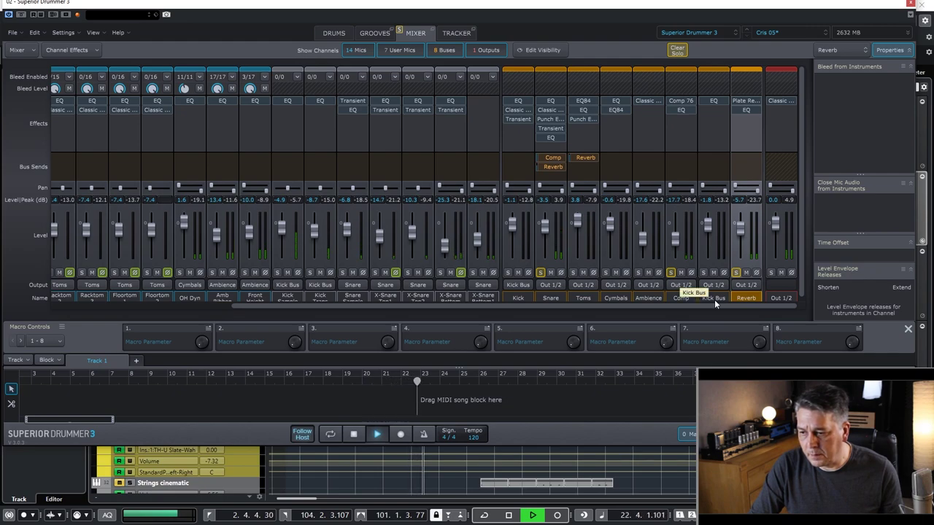
key("space")
left_click(541, 273)
left_click(670, 272)
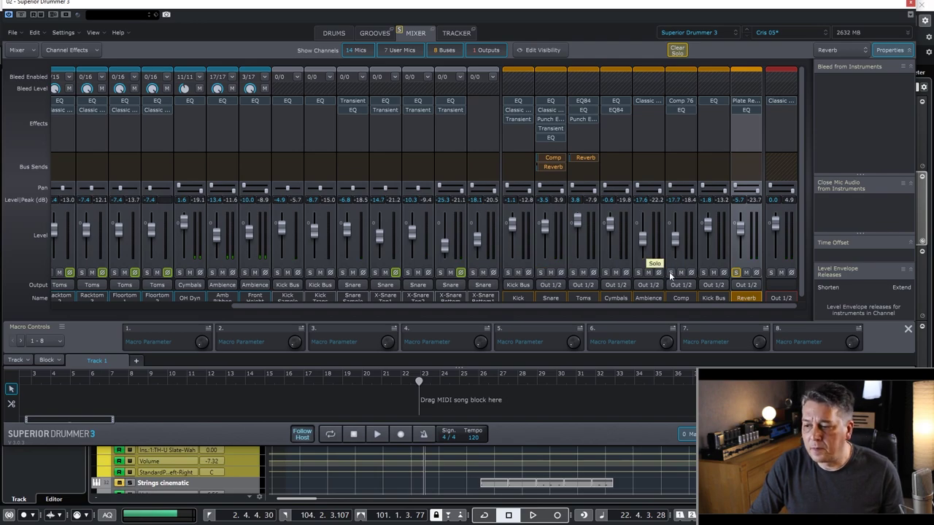
left_click(736, 273)
Select the Out 1/2 output channel and examine its Classic Compressor's threshold, ratio, attack and release
left_click(784, 299)
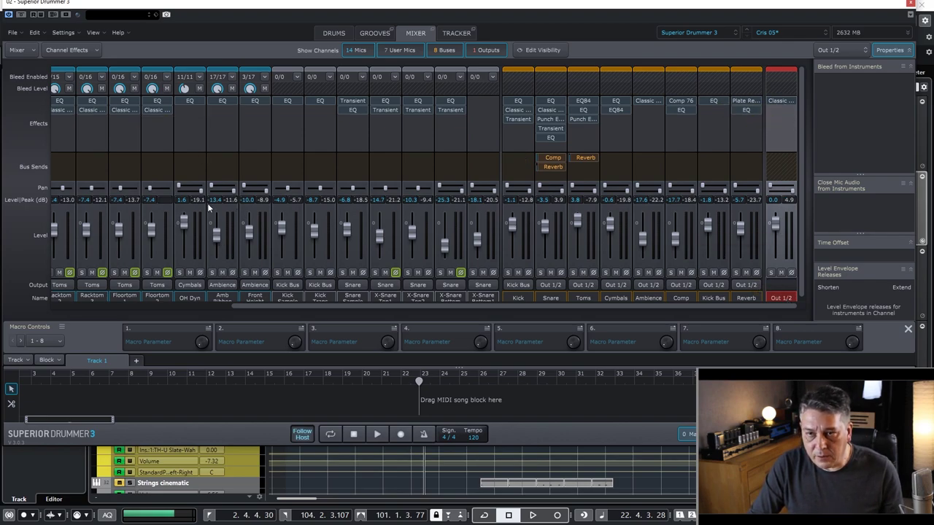
left_click(779, 102)
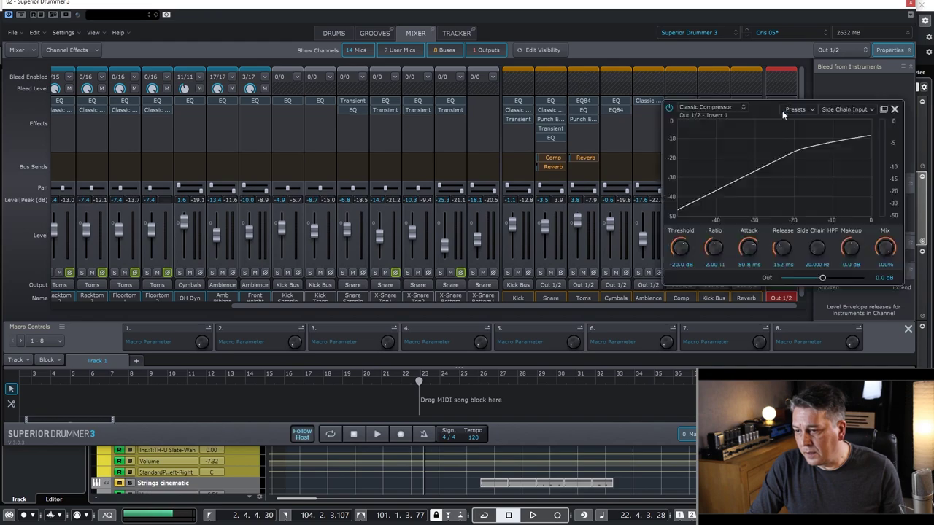
left_click_drag(765, 115, 365, 126)
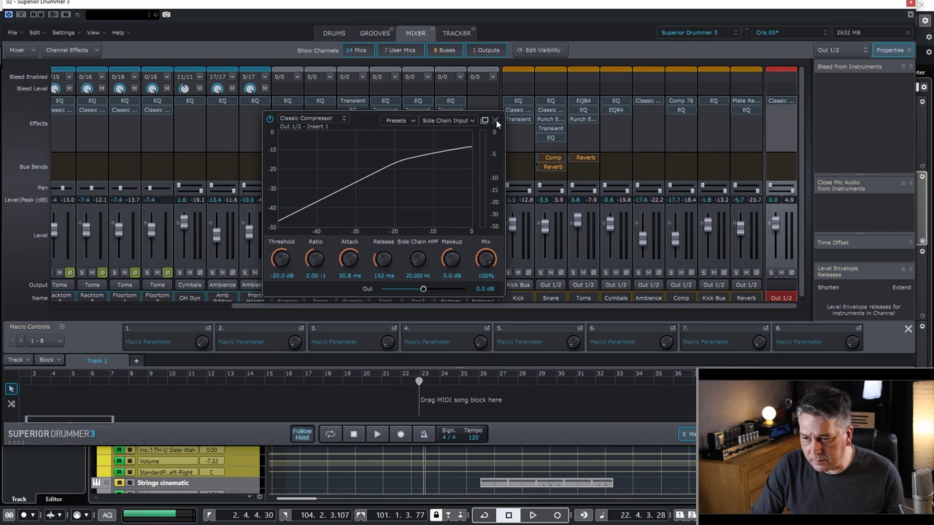
left_click(495, 121)
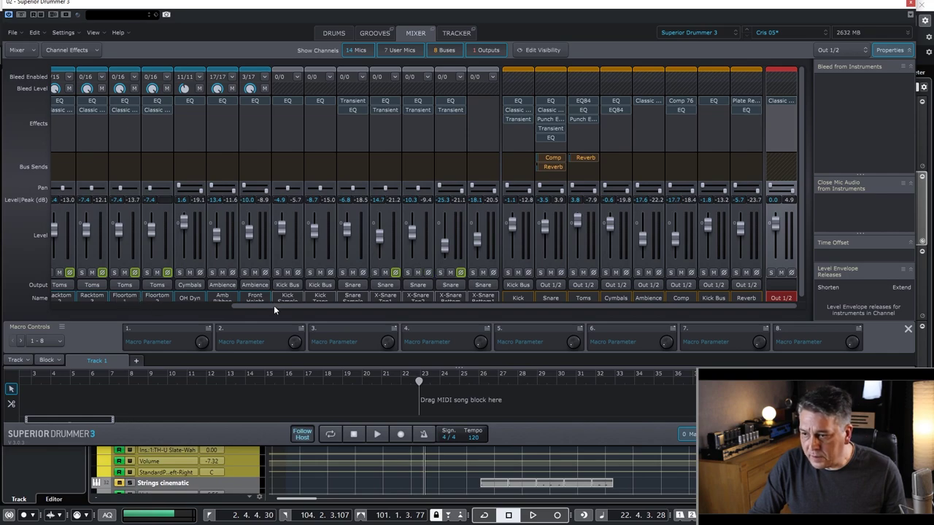
Close the Superior Drummer window and play the Cubase project's drums from bar 5, then stop playback
left_click(910, 4)
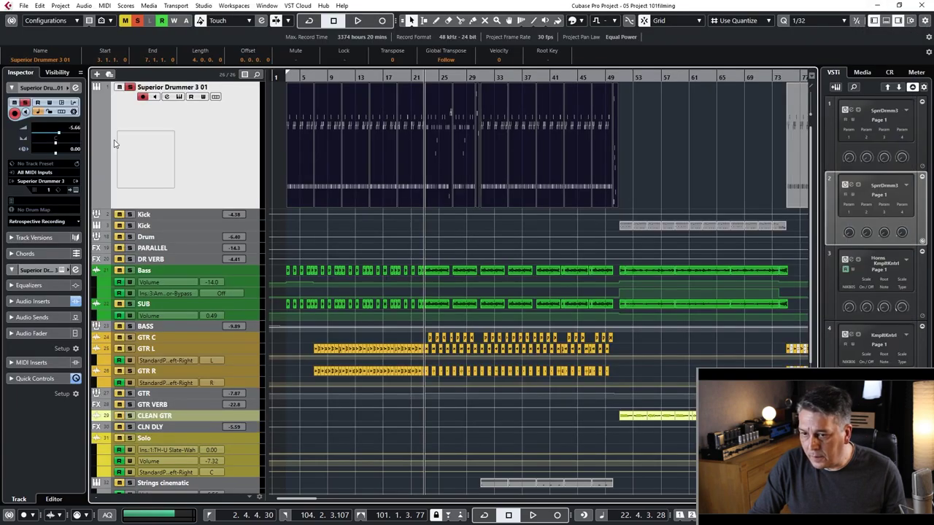
left_click(299, 76)
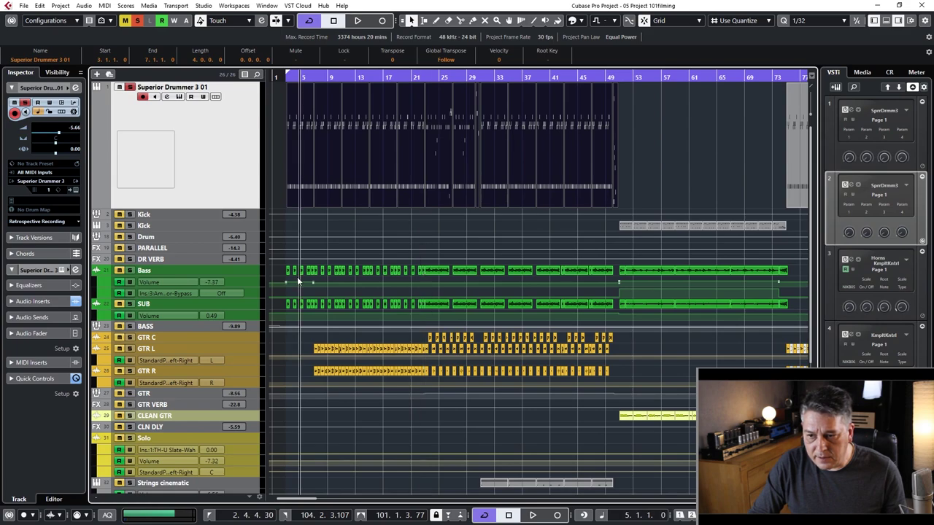
key("space")
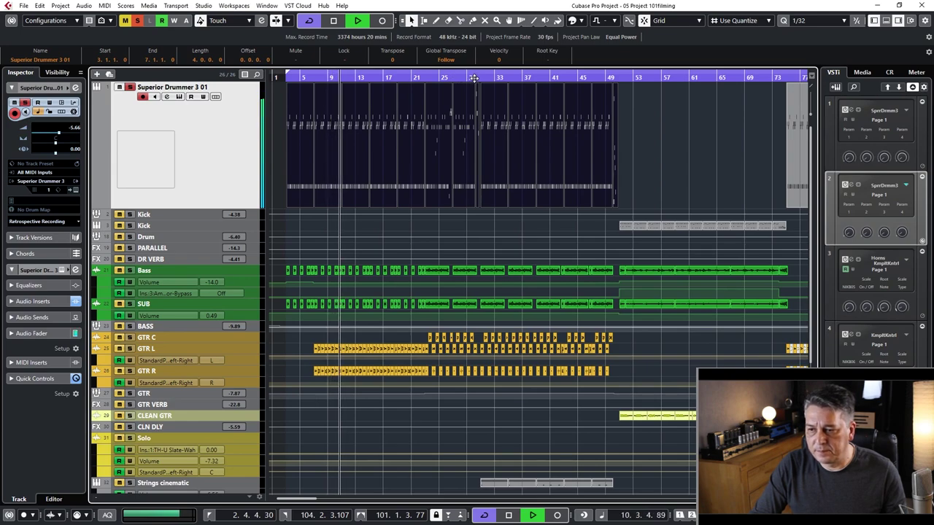
key("space")
Place the playback position in bar 29 and play the tom fill leading into bar 31
left_click_drag(474, 78, 475, 114)
left_click(388, 94)
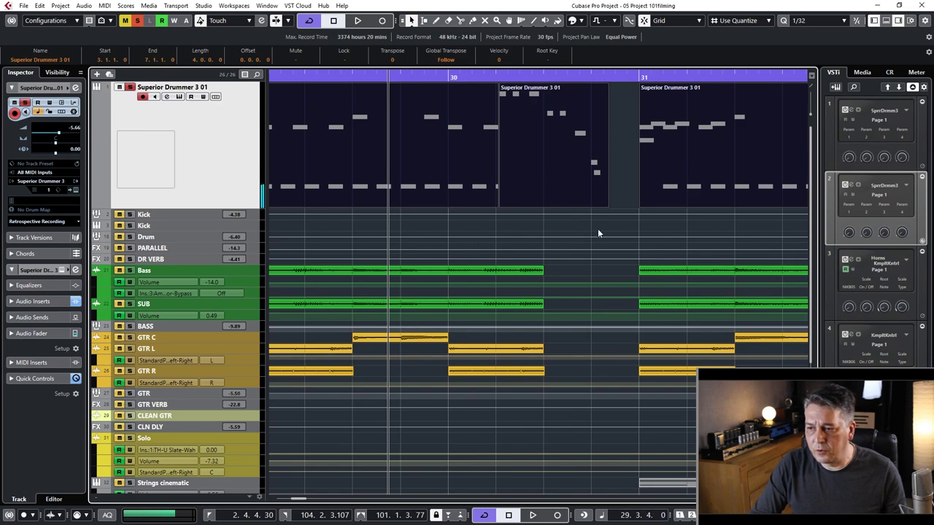
key("space")
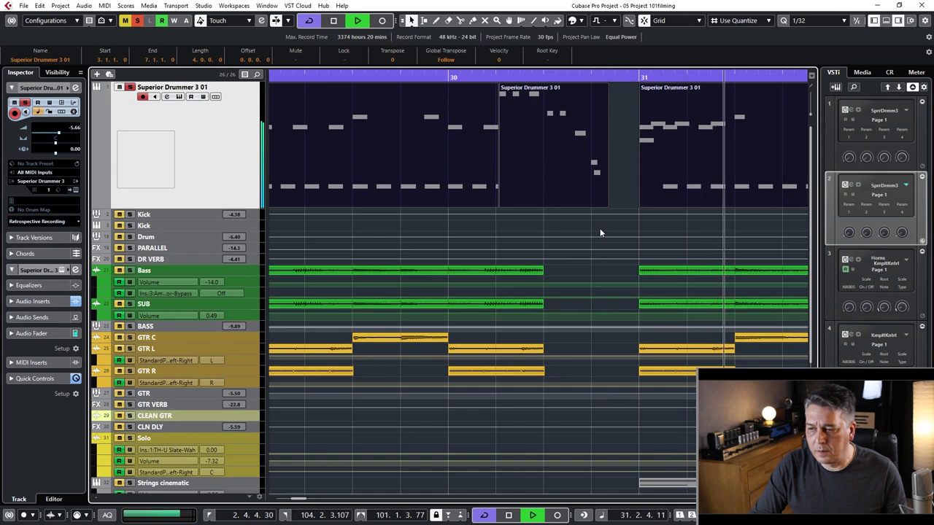
Play the closing drum fill in bar 50, then stop playback
left_click_drag(425, 76, 424, 61)
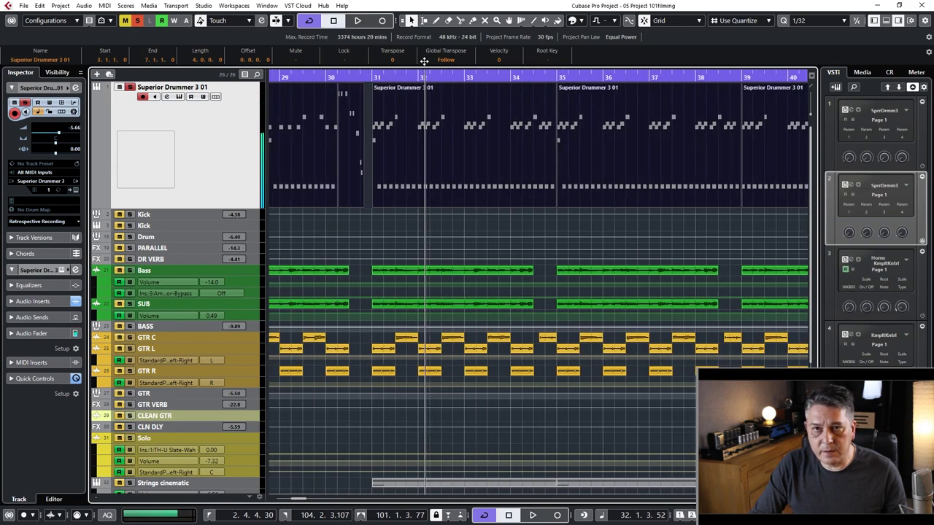
left_click_drag(423, 62, 424, 51)
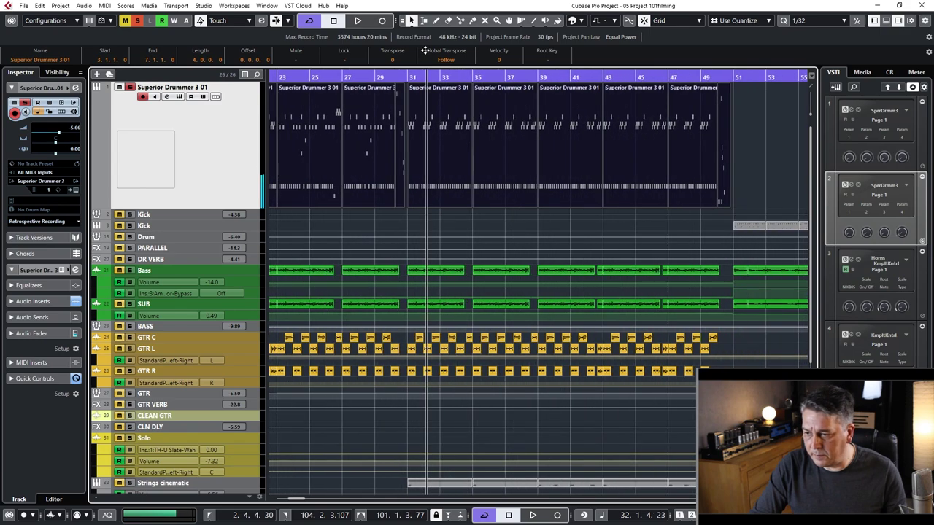
left_click_drag(741, 74, 430, 133)
key("space")
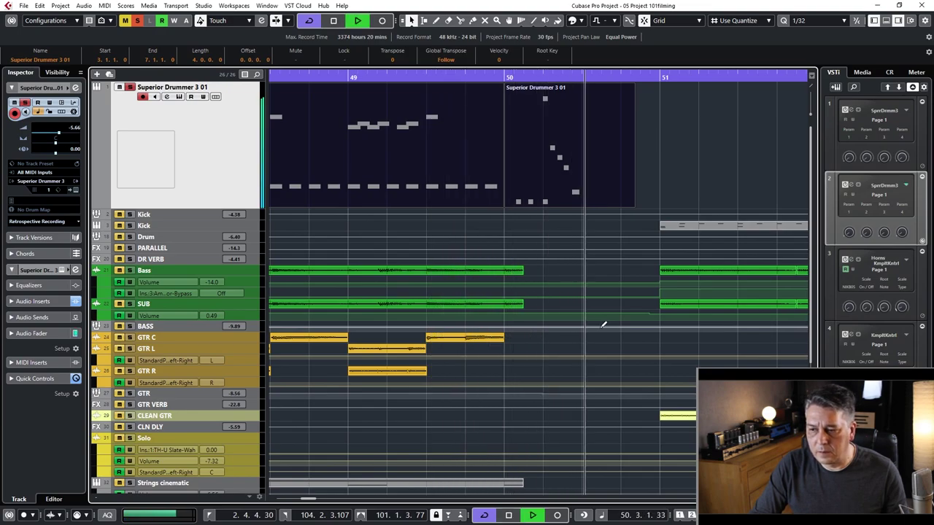
key("space")
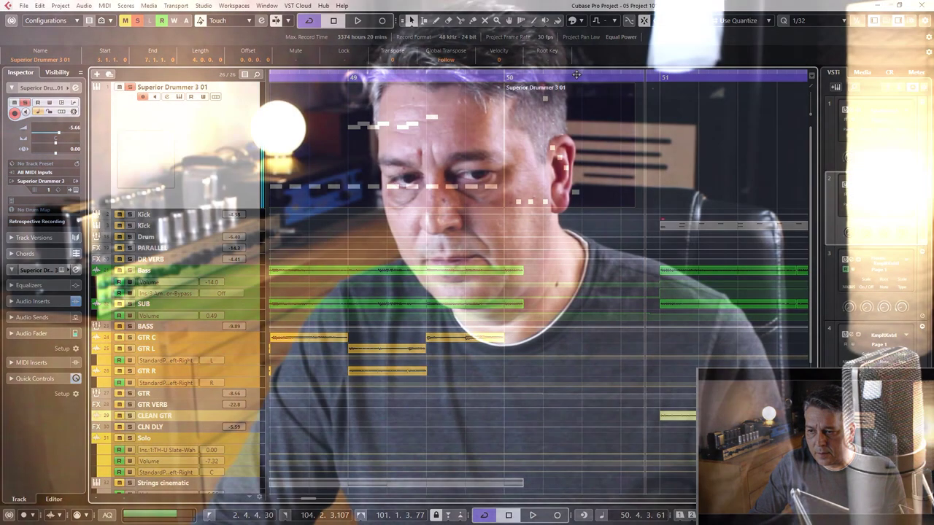